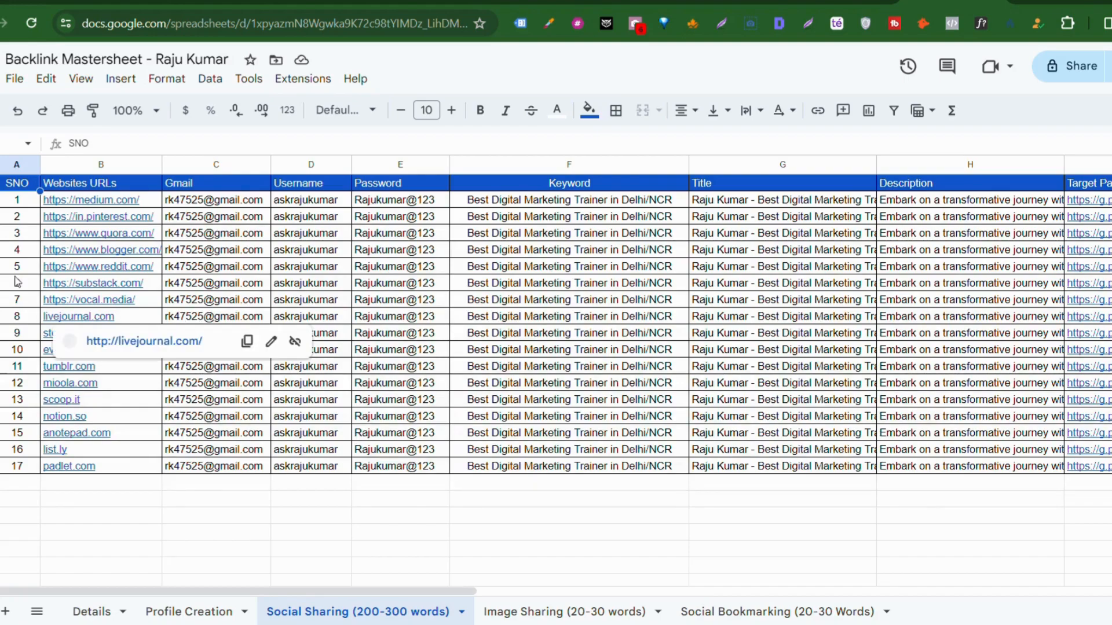
Step: Review the Details sheet, then view the Profile Creation sheet listing 17 websites with backlinks
mouse_move(118, 265)
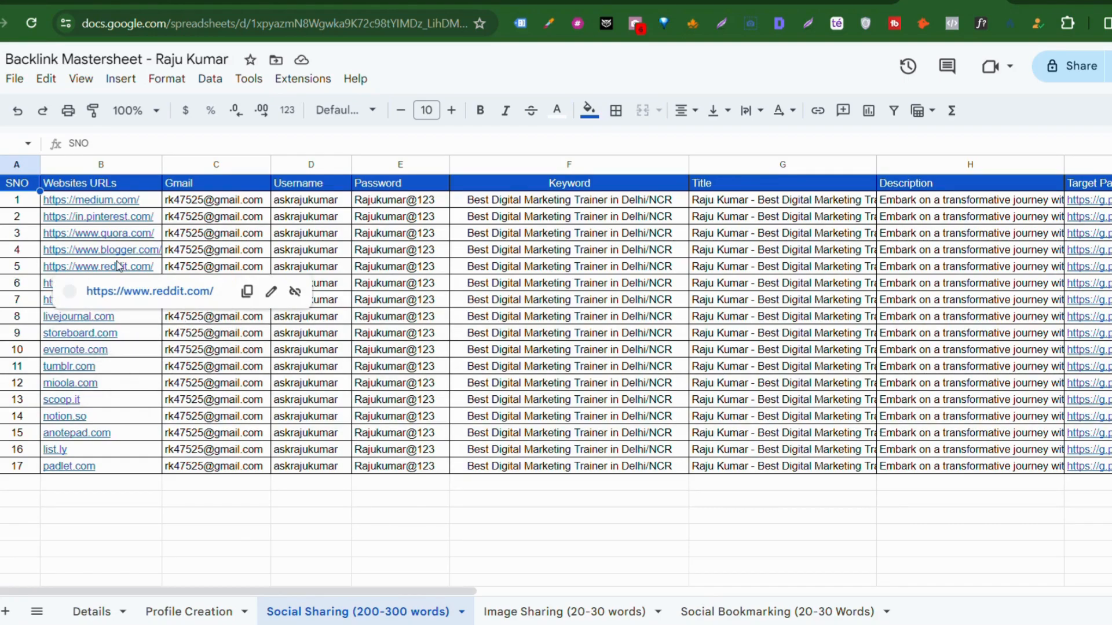
left_click(89, 610)
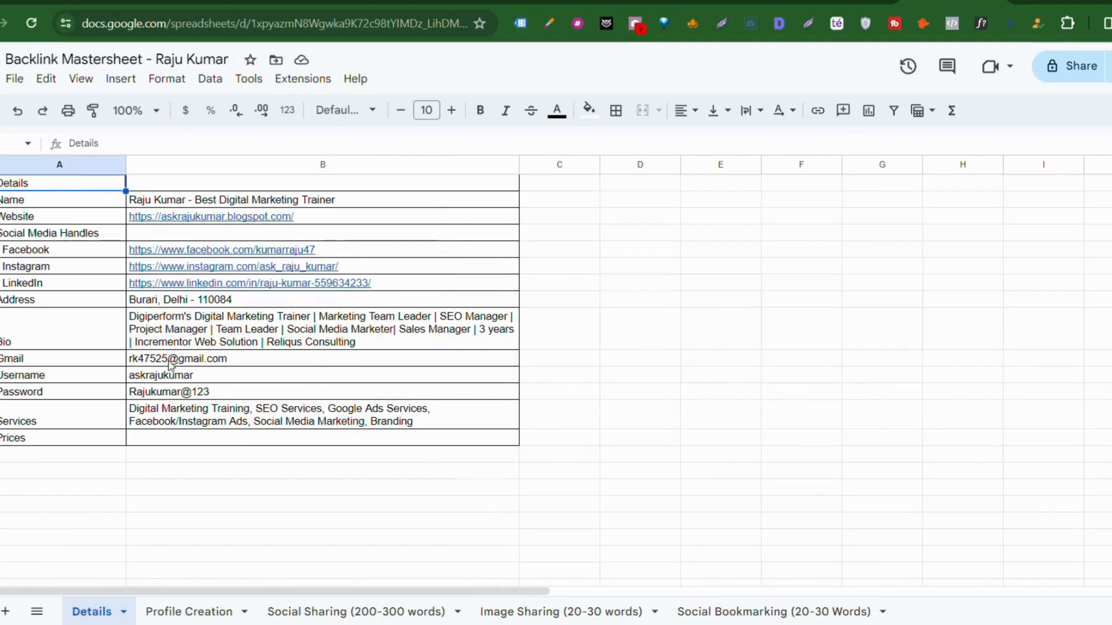
mouse_move(171, 365)
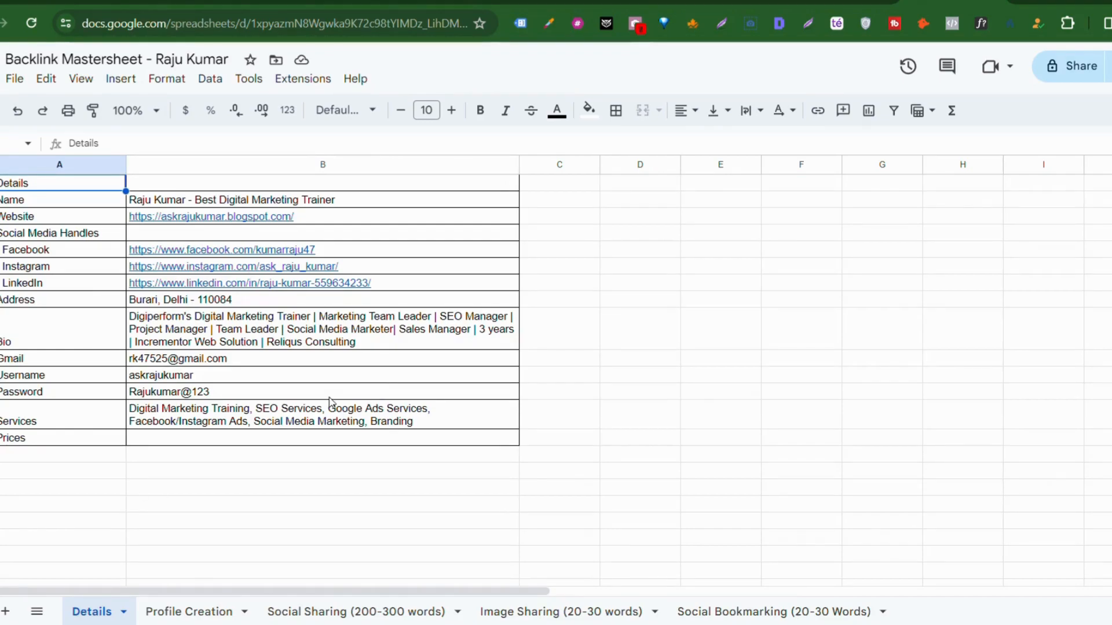
left_click(186, 614)
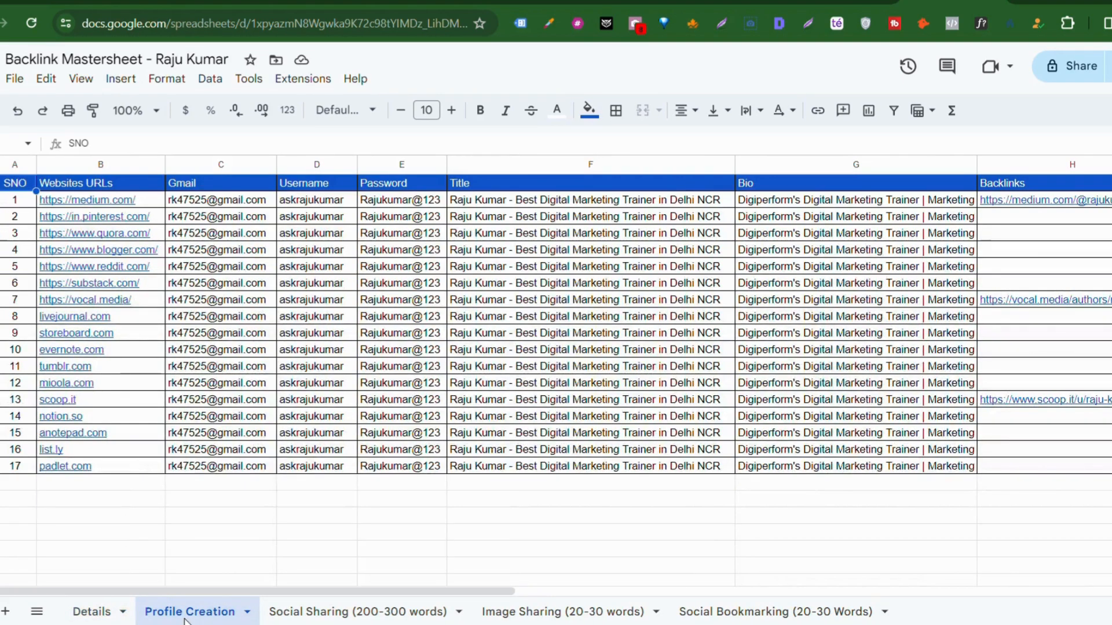
mouse_move(201, 320)
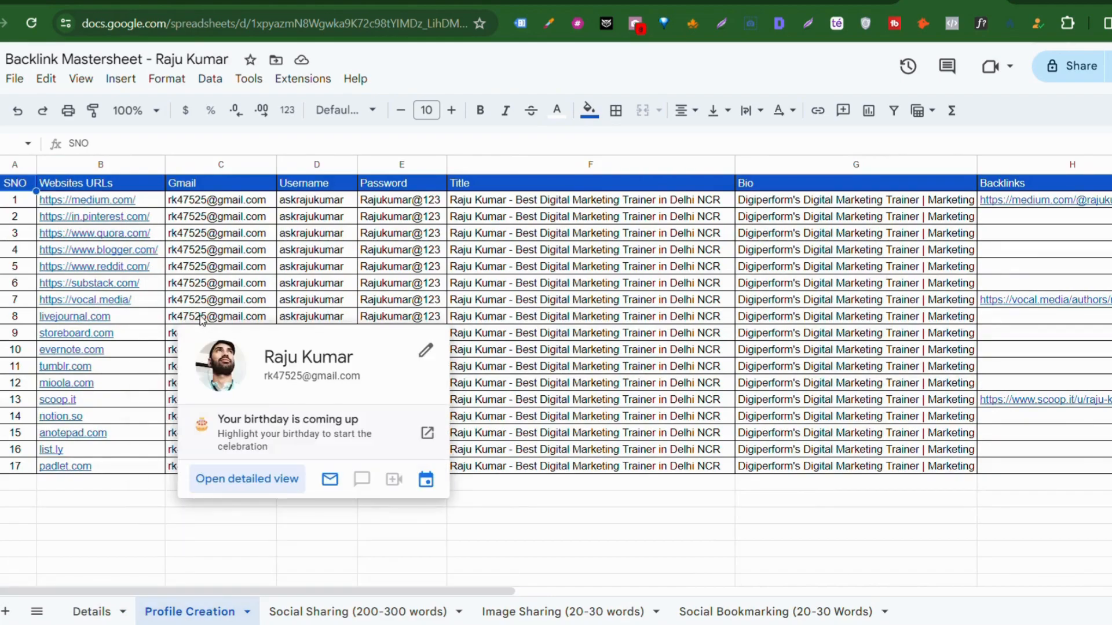
mouse_move(131, 459)
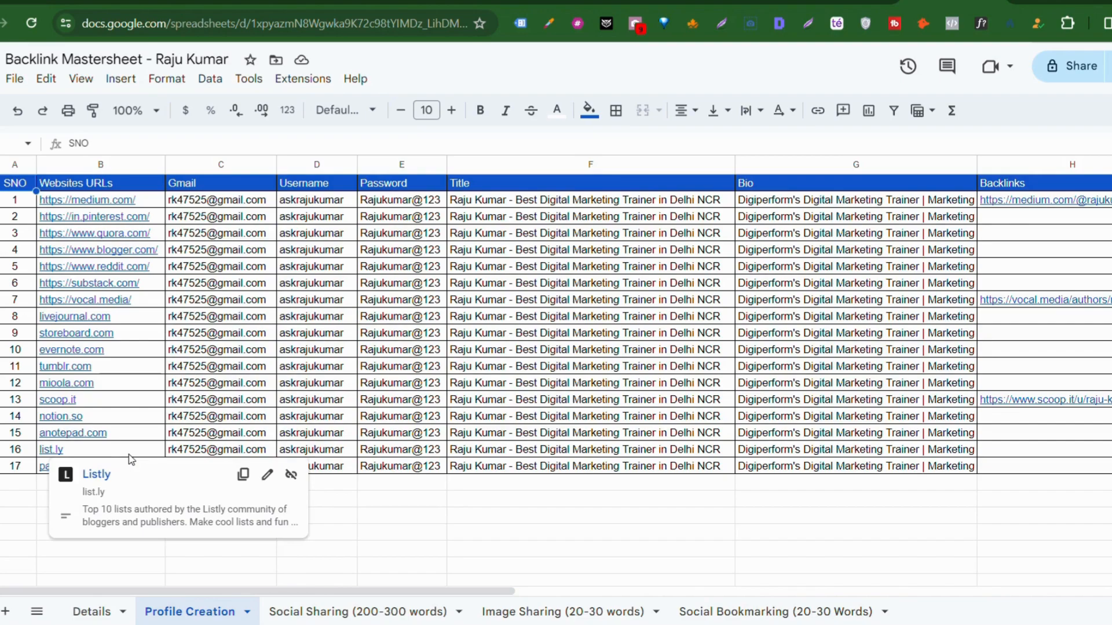
Step: Return to the Social Sharing sheet and go over its Websites URLs, Gmail, Username, Password and Keyword columns
left_click(298, 611)
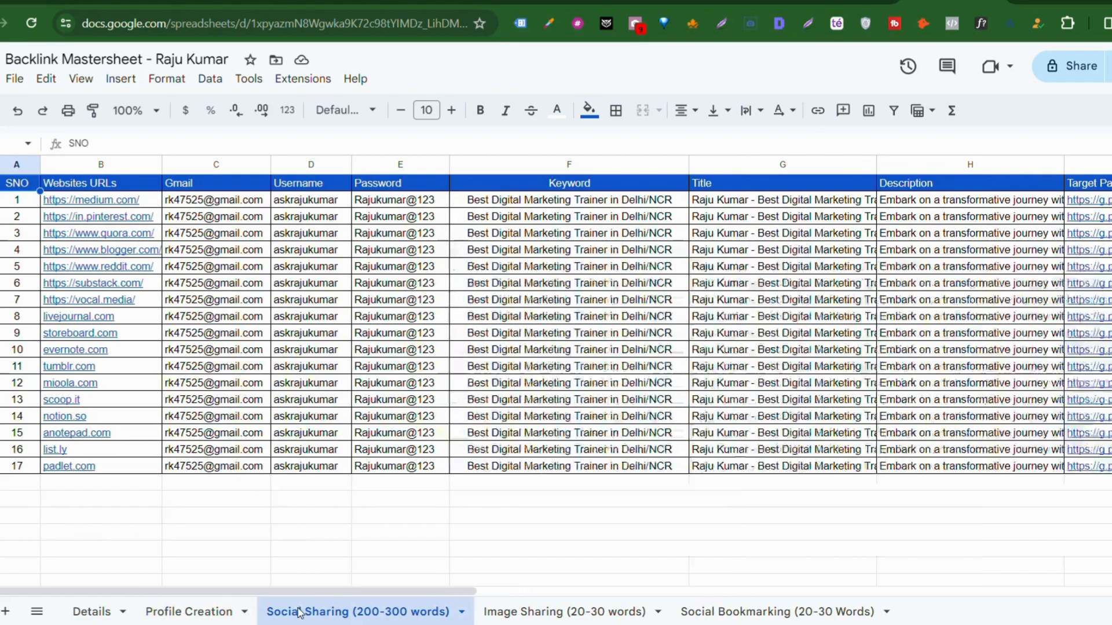
mouse_move(173, 215)
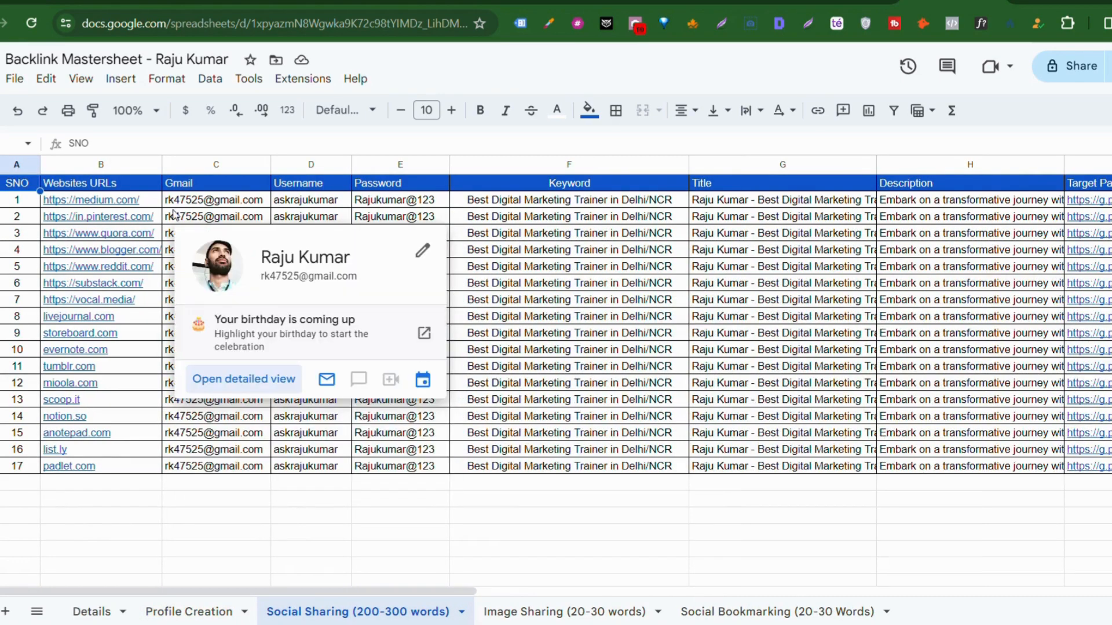
left_click_drag(102, 200, 142, 466)
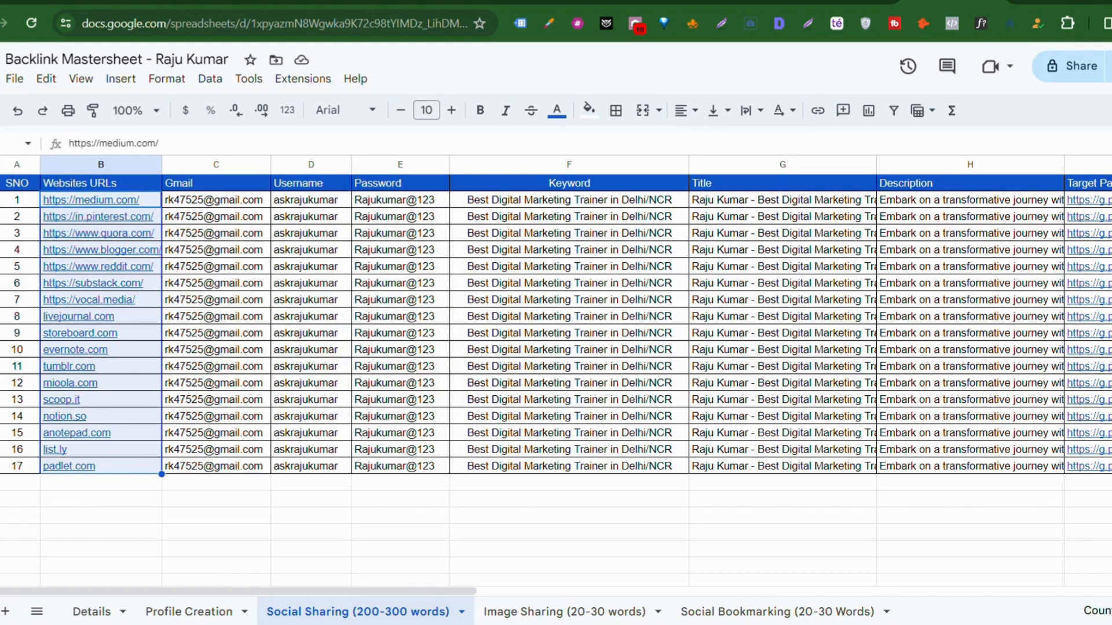
left_click_drag(0, 182, 0, 466)
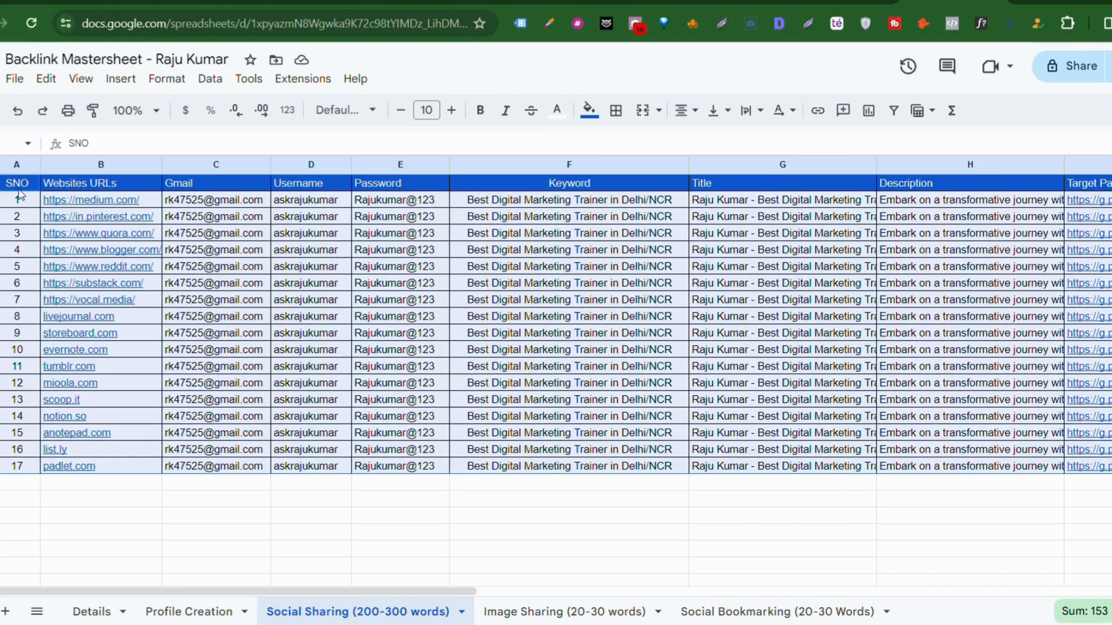
left_click(92, 187)
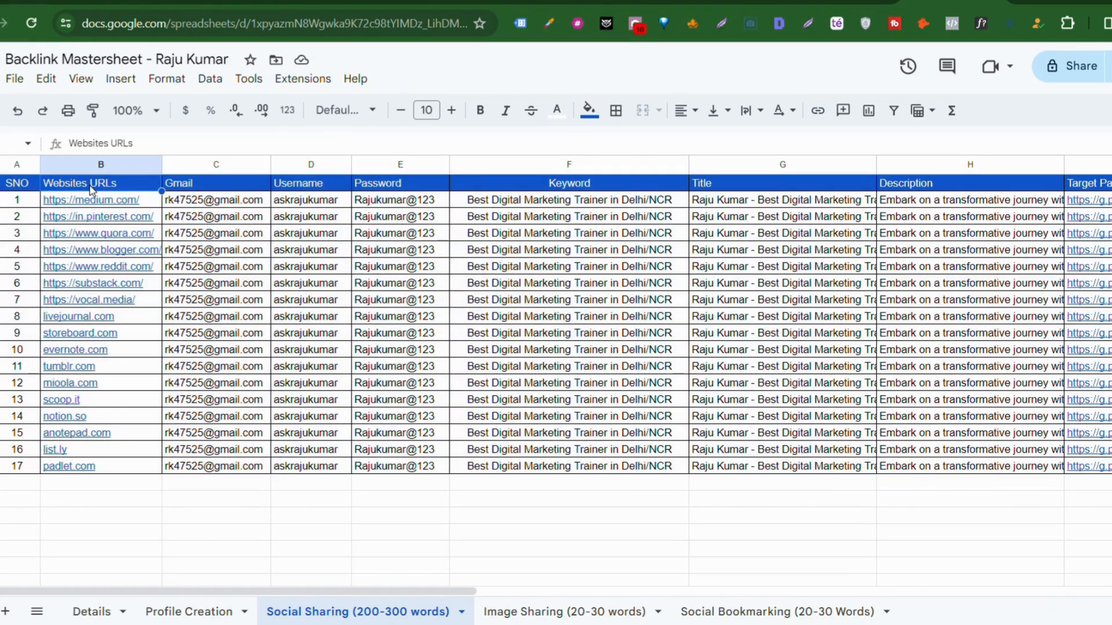
left_click(230, 186)
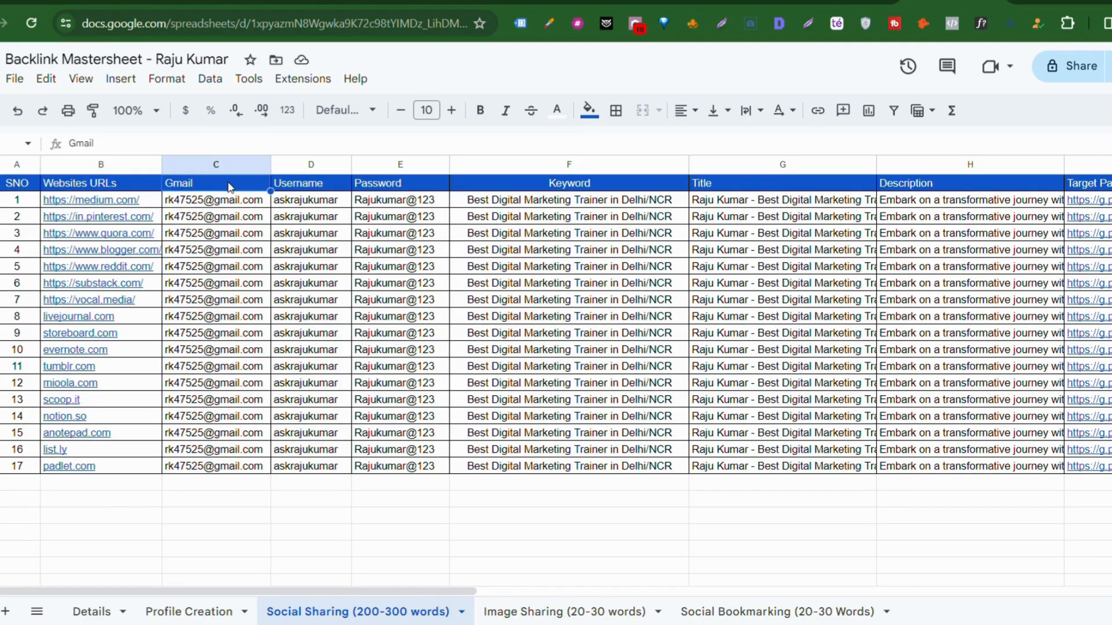
left_click(297, 185)
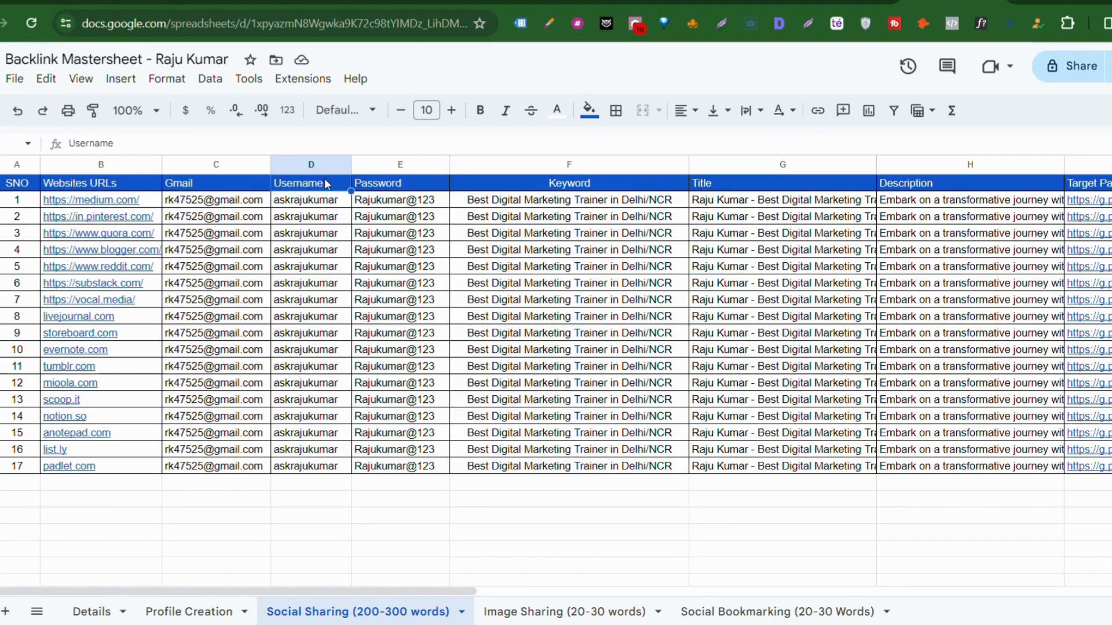
left_click(386, 185)
left_click(550, 190)
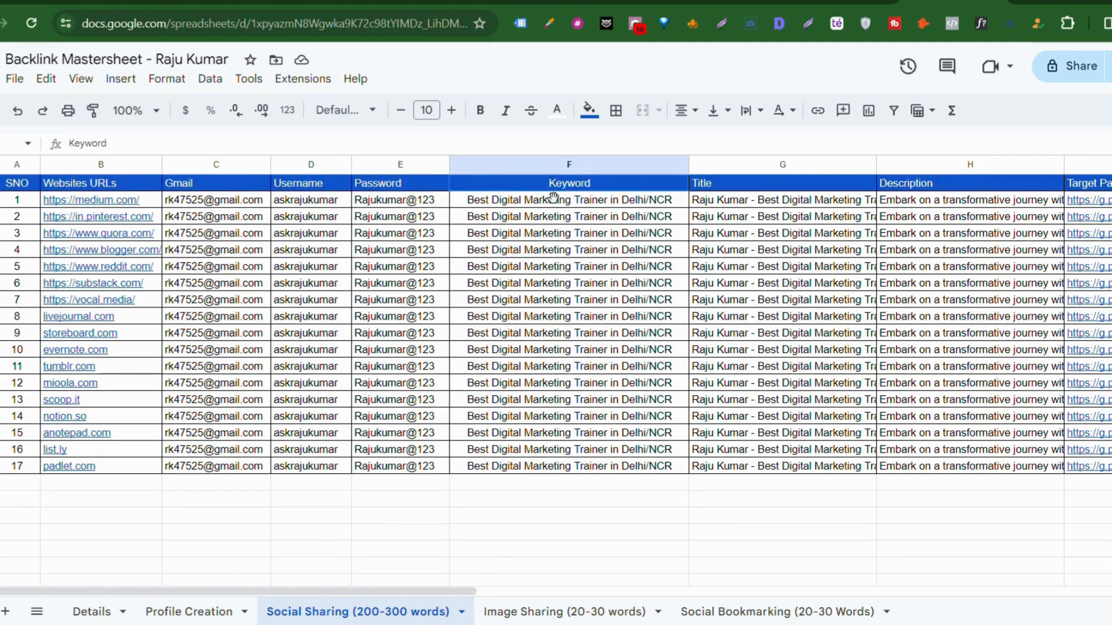
Step: Read the first post title in column G in full
scroll(553, 198, "right", 3)
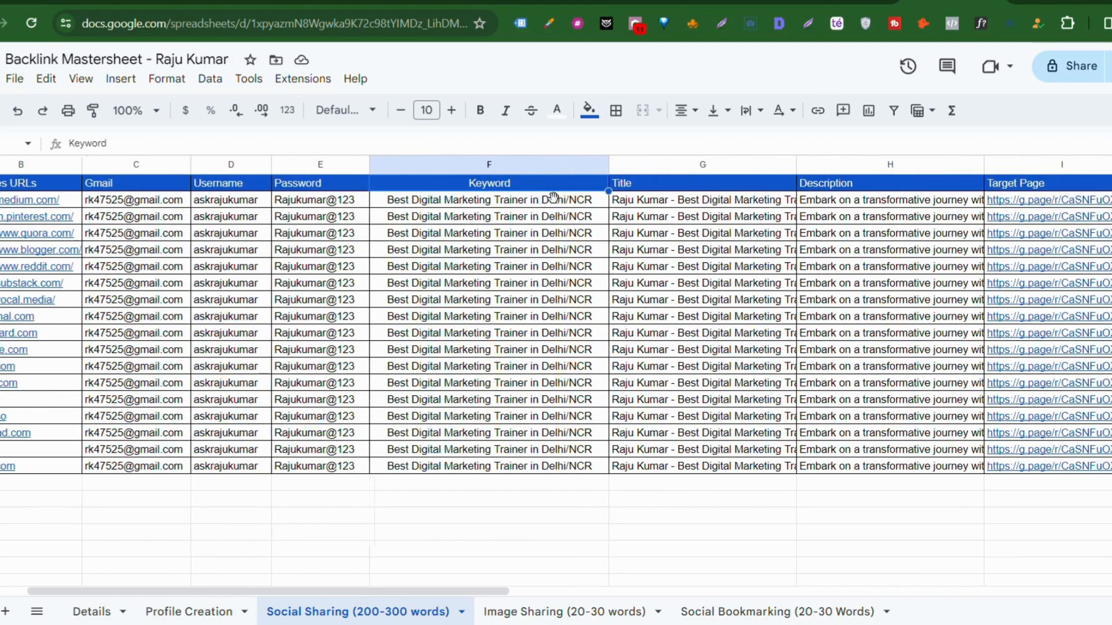
scroll(553, 197, "right", 1)
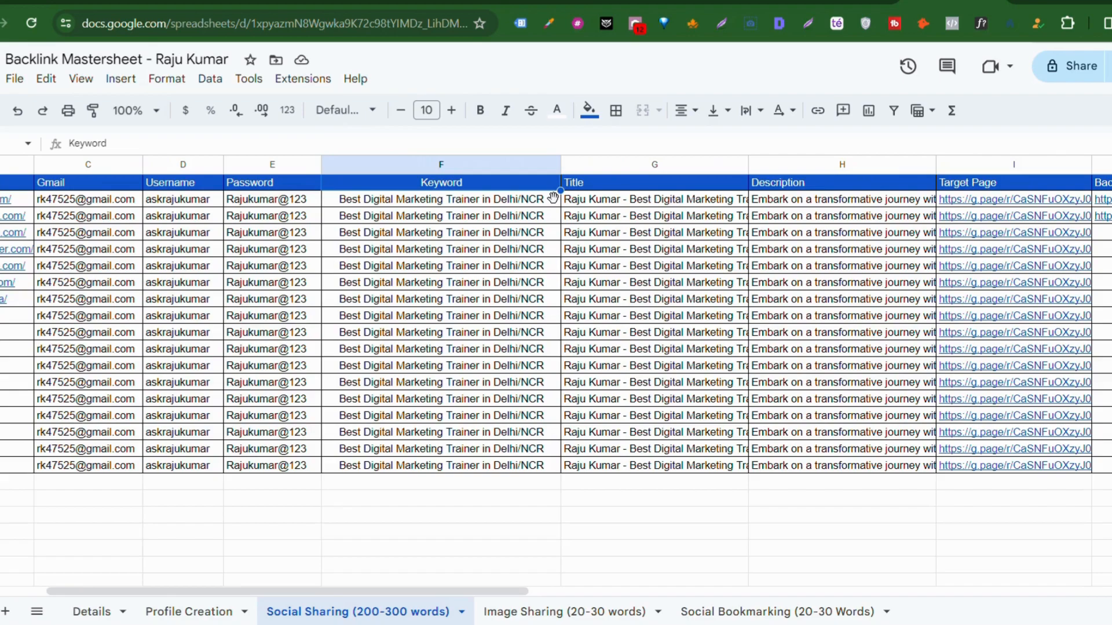
scroll(553, 197, "right", 2)
left_click(524, 200)
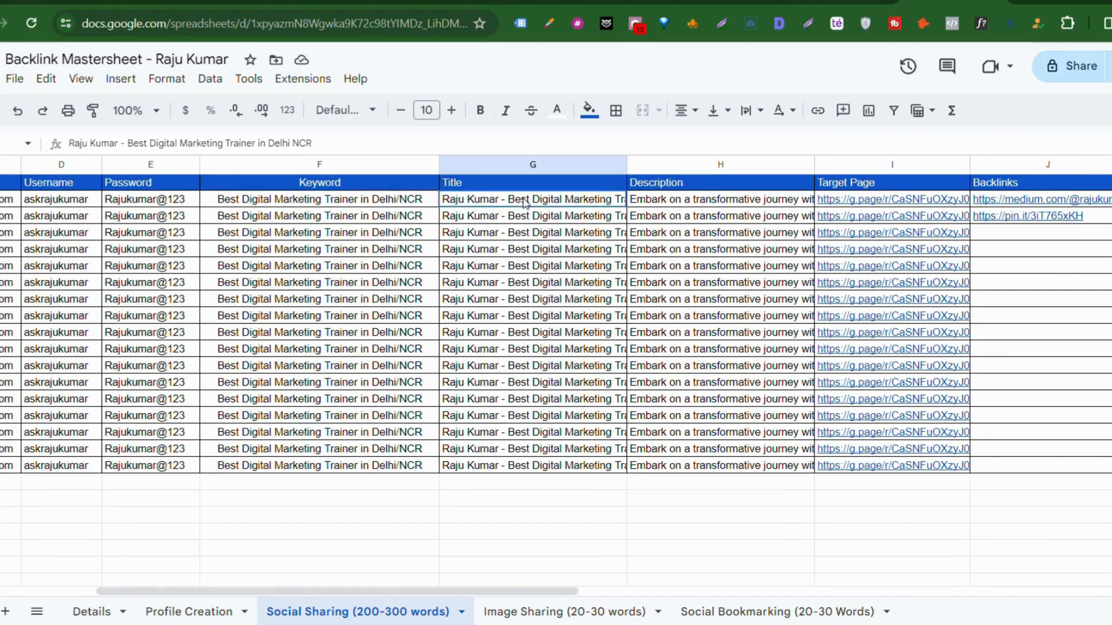
triple_click(526, 203)
left_click(547, 232)
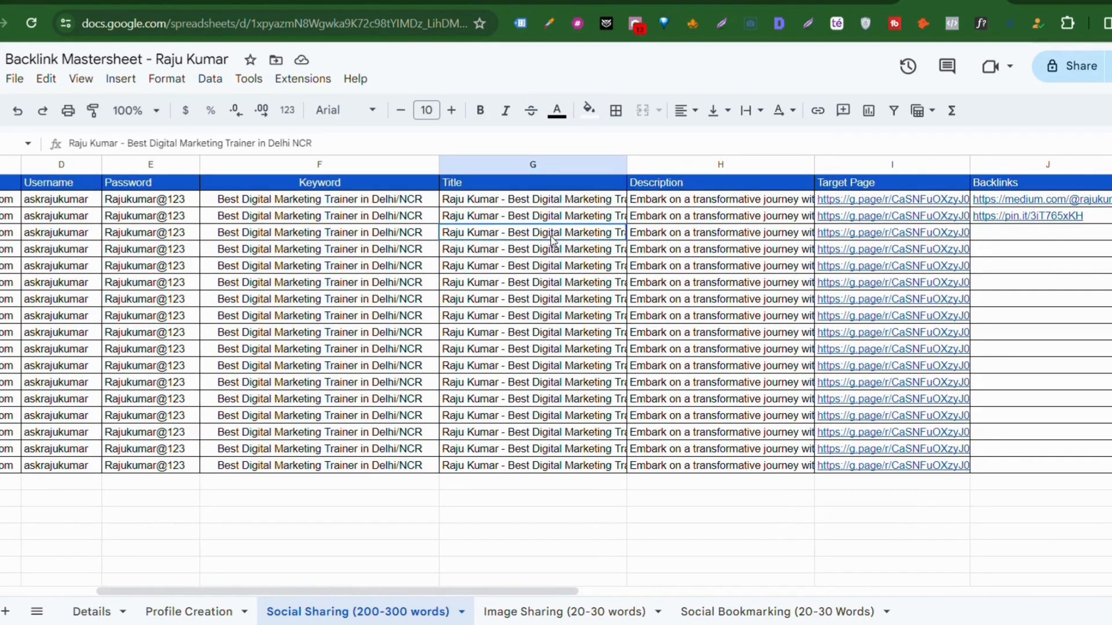
Step: Read the first description in column H, then select the Target Page links in column I
left_click(647, 196)
triple_click(658, 207)
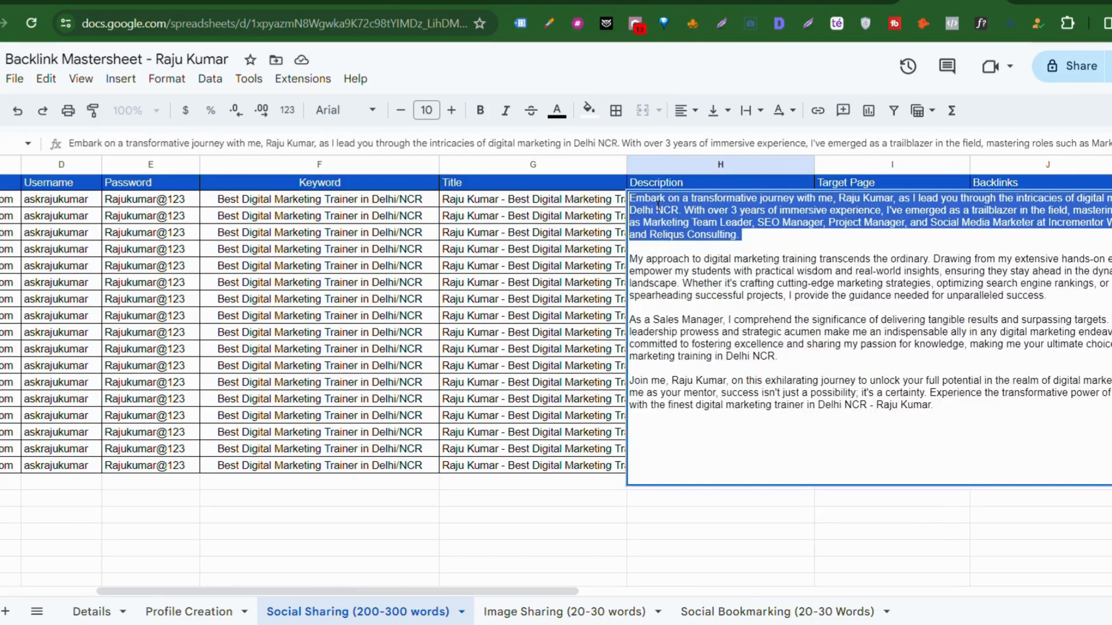
left_click(528, 254)
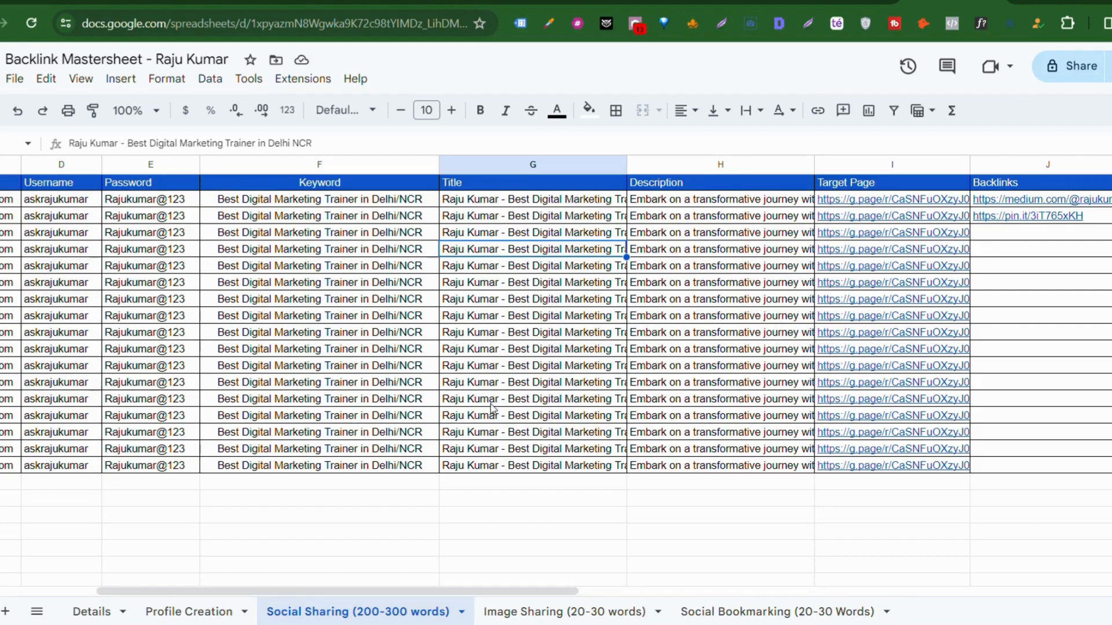
scroll(491, 407, "right", 3)
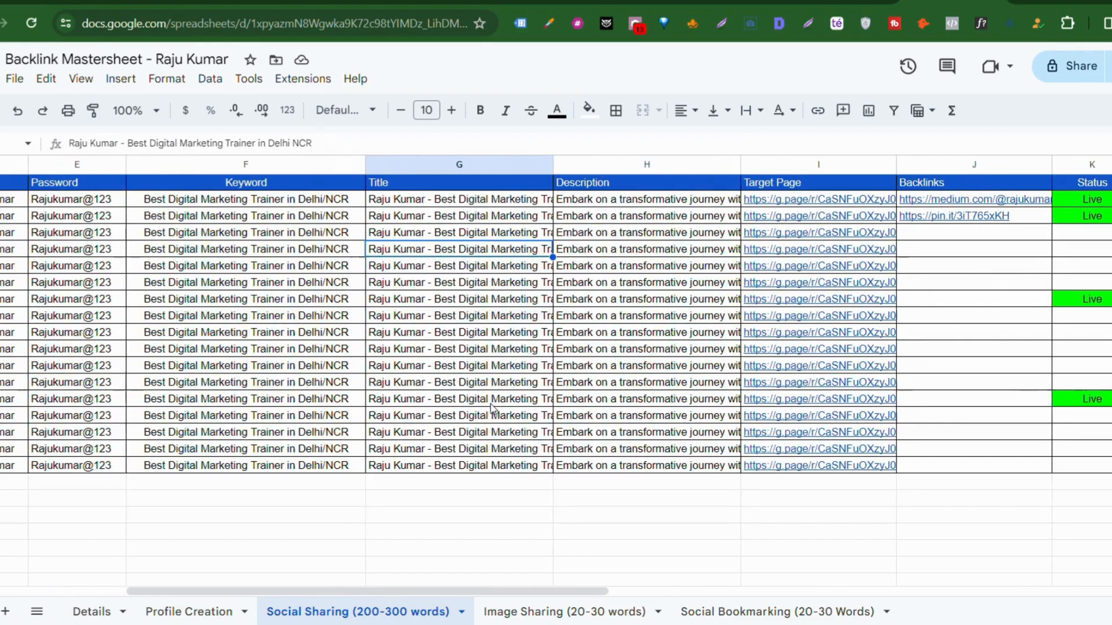
left_click_drag(701, 199, 705, 469)
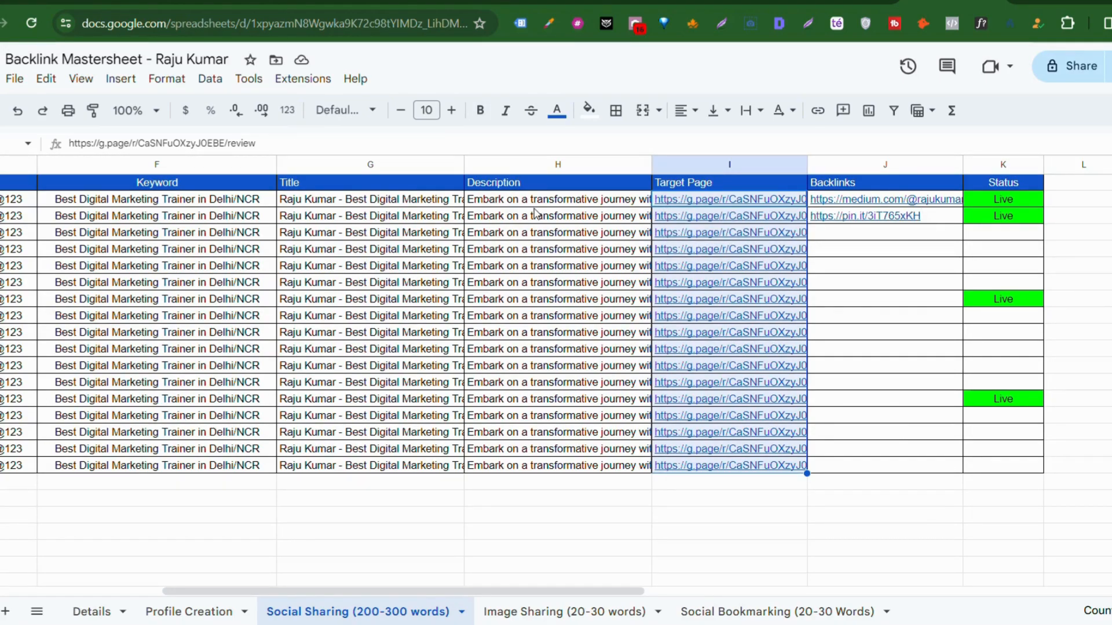
scroll(534, 212, "left", 6)
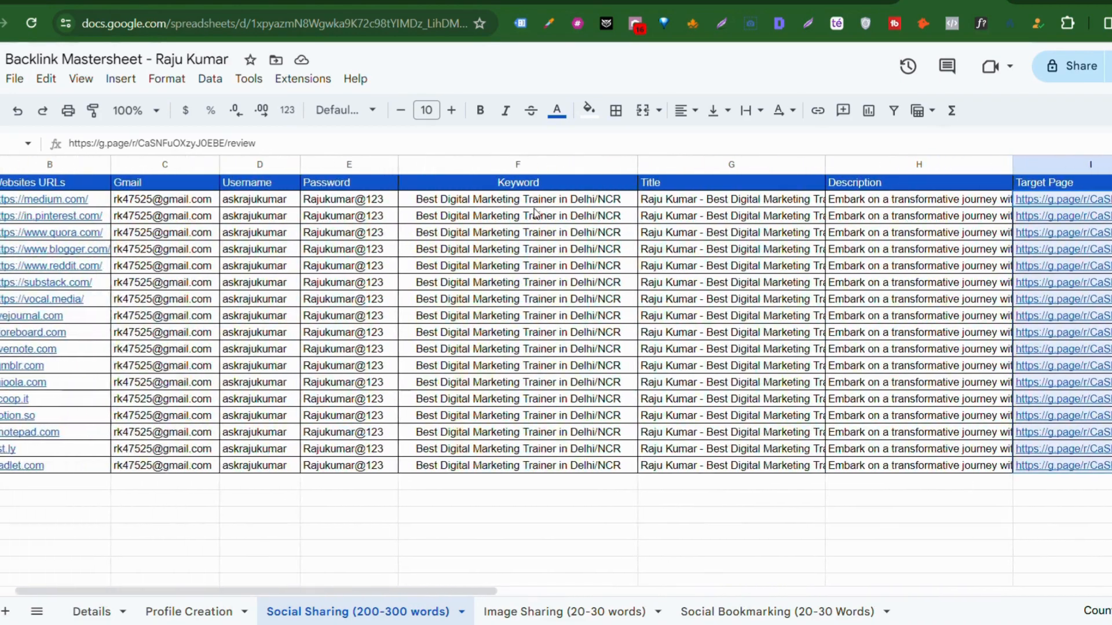
scroll(534, 212, "left", 1)
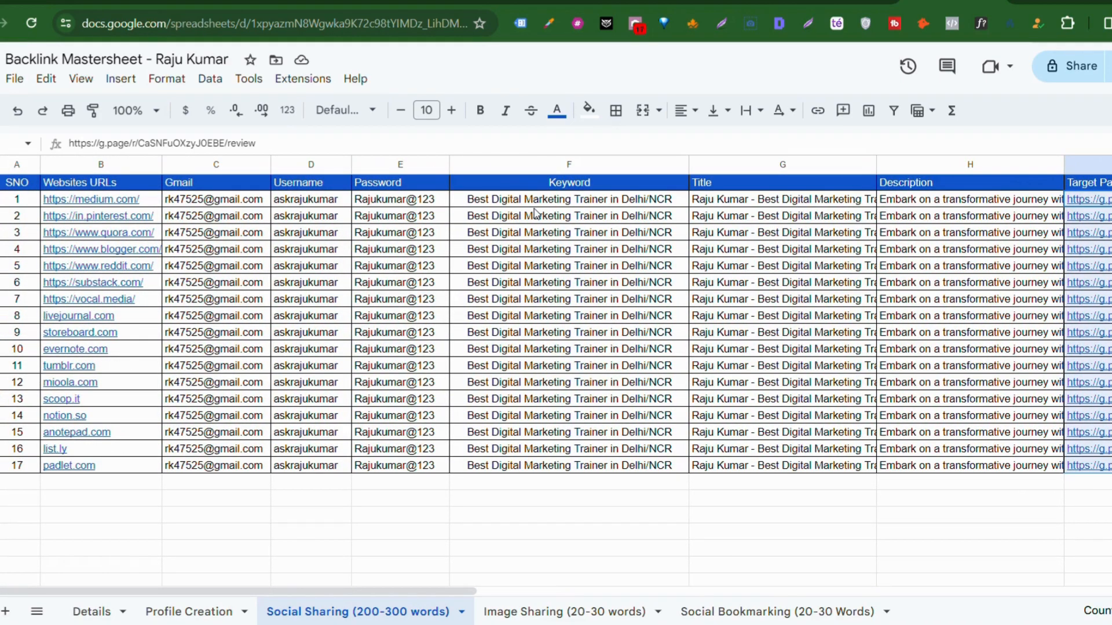
left_click_drag(80, 200, 102, 480)
left_click_drag(100, 470, 101, 470)
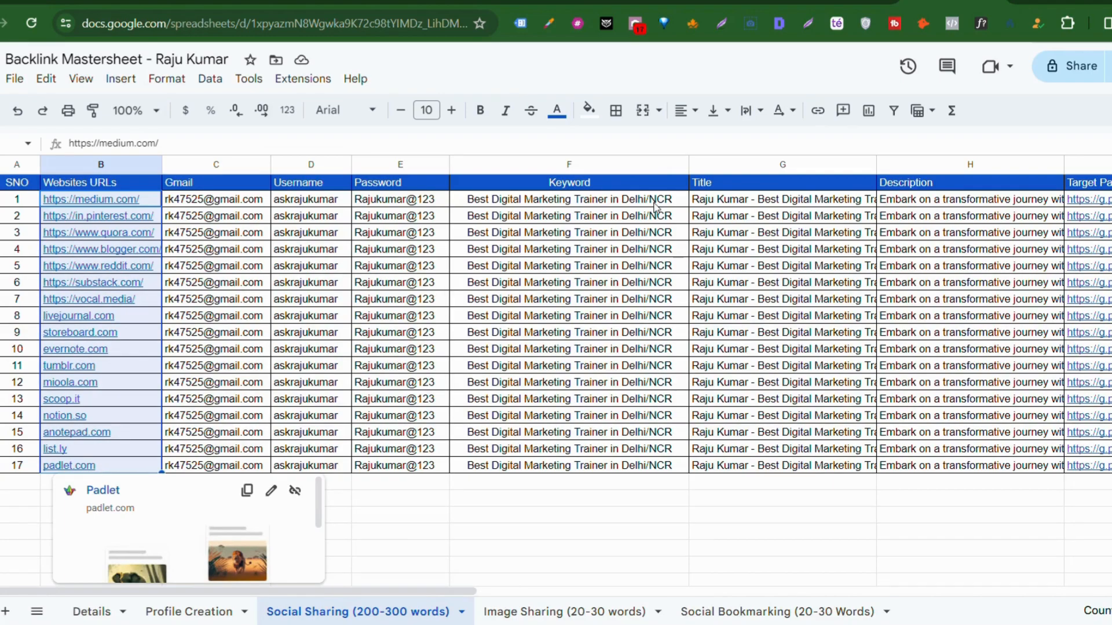
left_click_drag(746, 199, 938, 469)
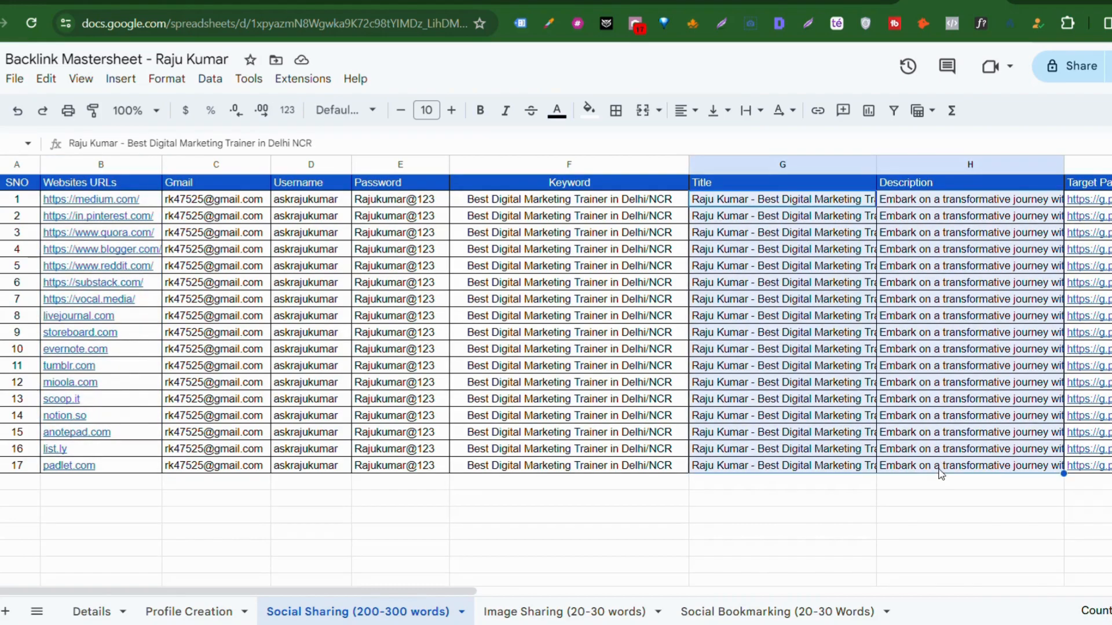
left_click(564, 505)
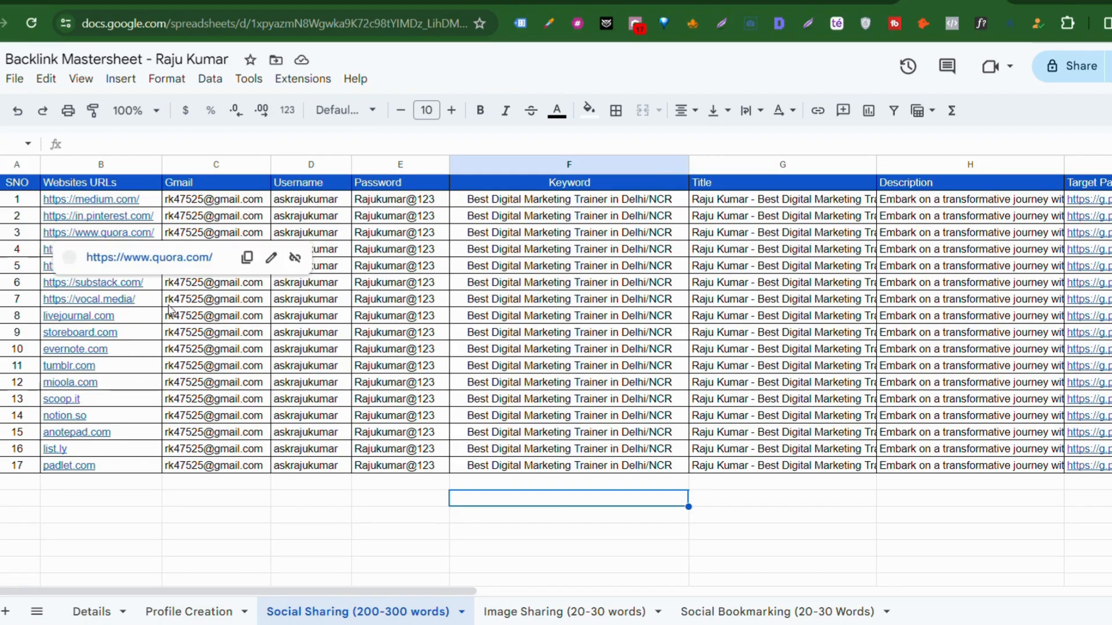
left_click(366, 338)
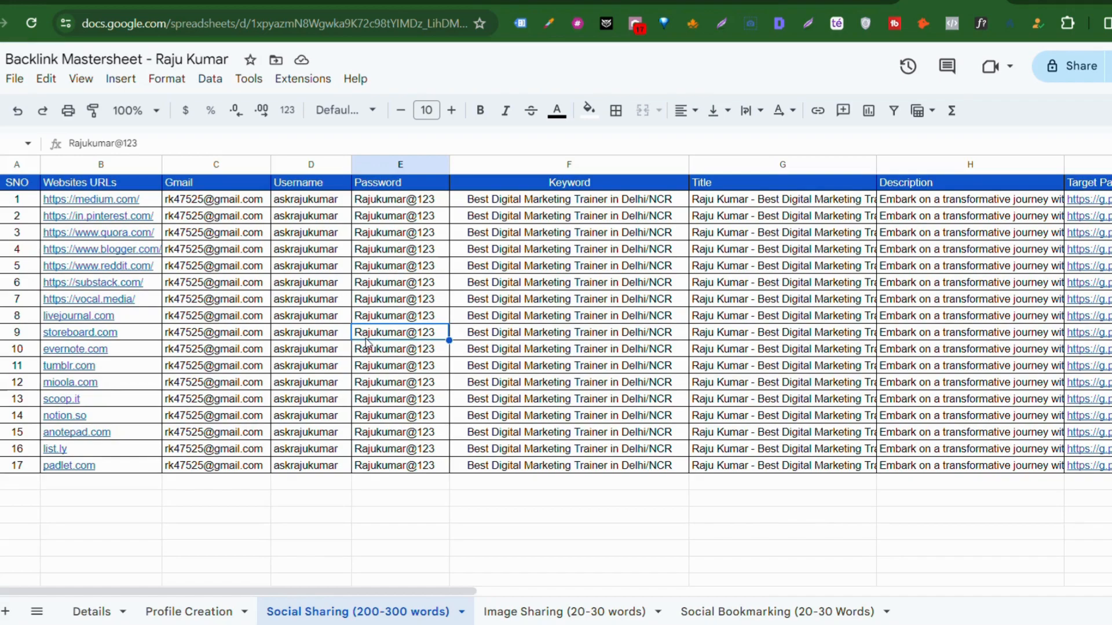
scroll(366, 343, "right", 3)
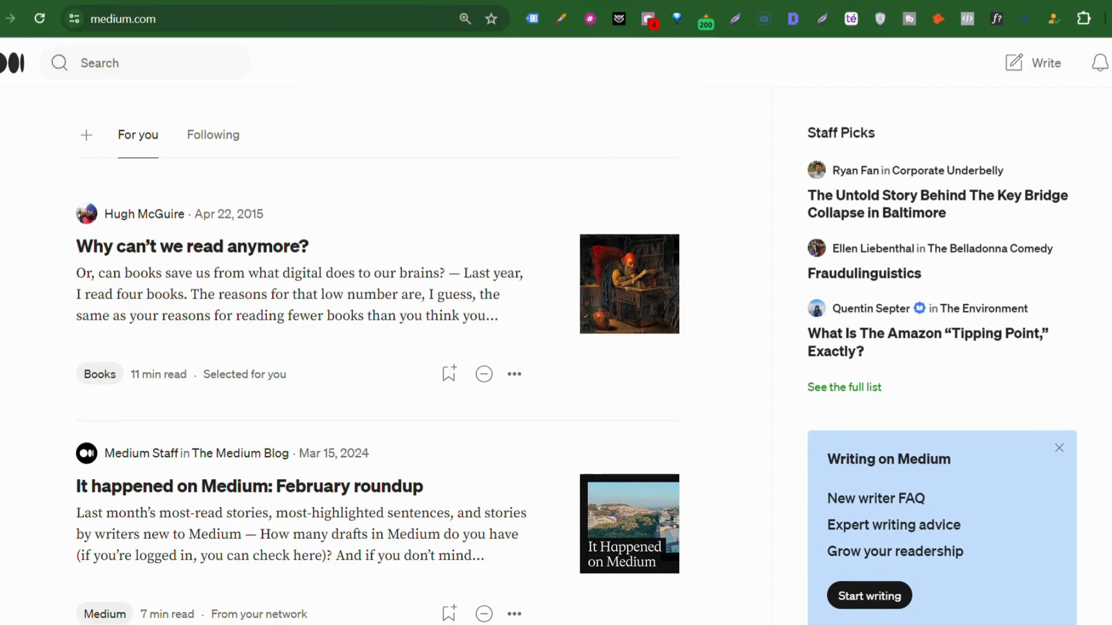
Step: Check the first row's Gmail cell on the Profile Creation sheet, then switch to the Medium tab
left_click(406, 1)
scroll(339, 248, "up", 1)
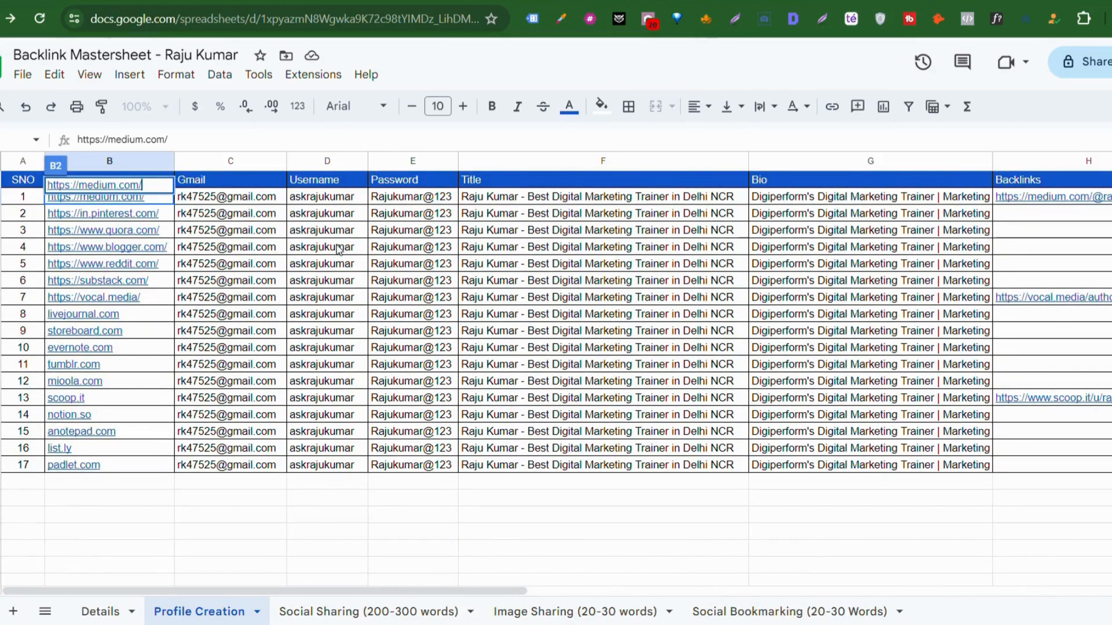
left_click(250, 198)
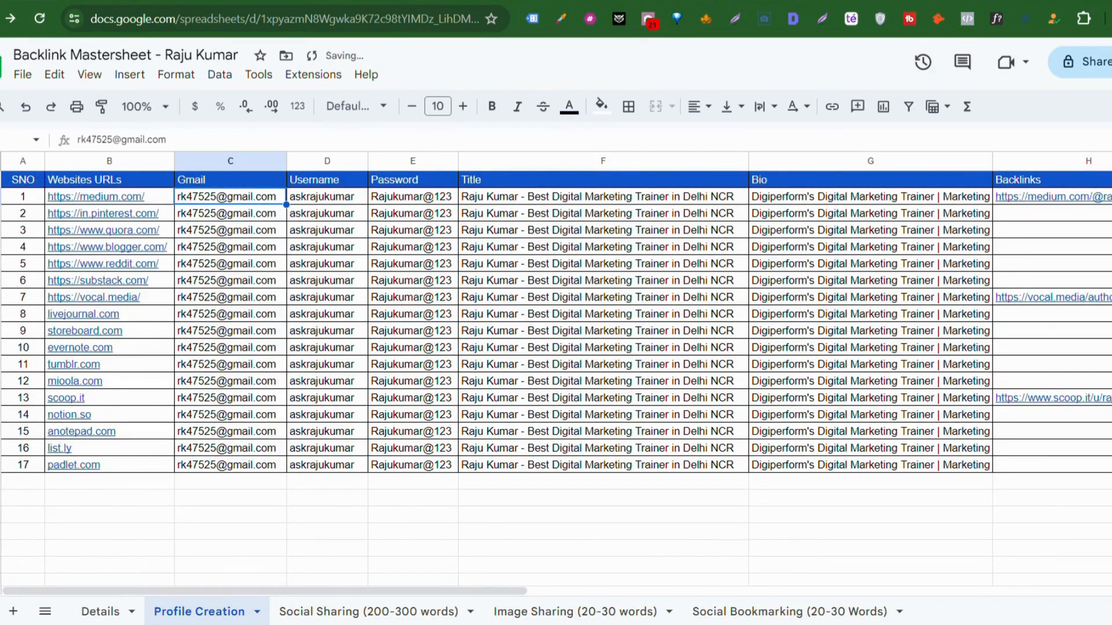
key("ctrl+Tab")
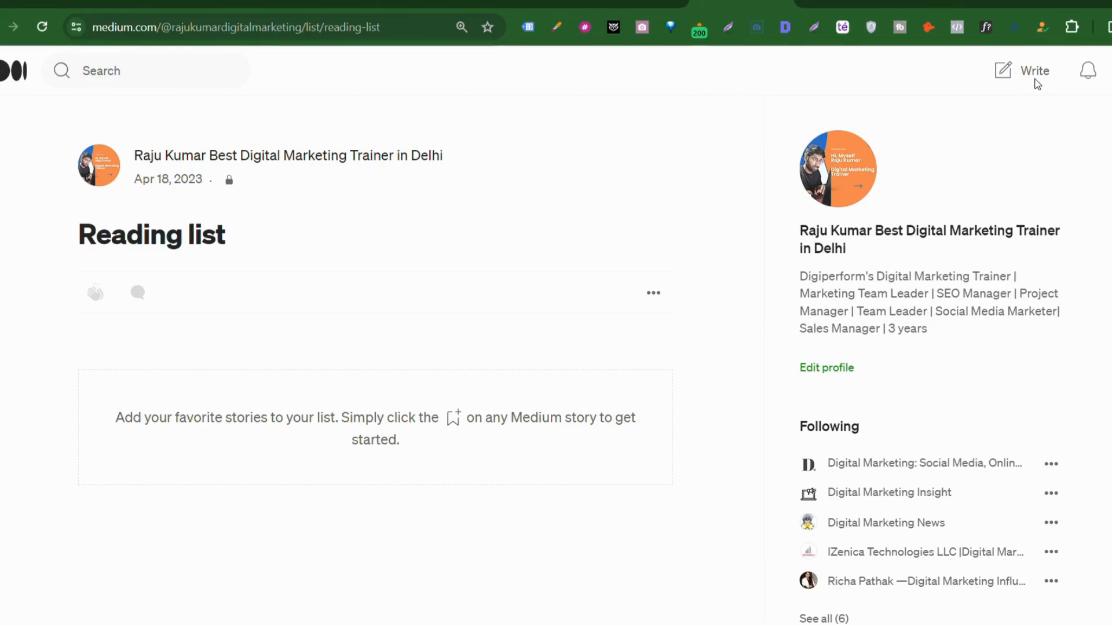
Step: Start a blank new story in Medium with the Write button
left_click(1041, 87)
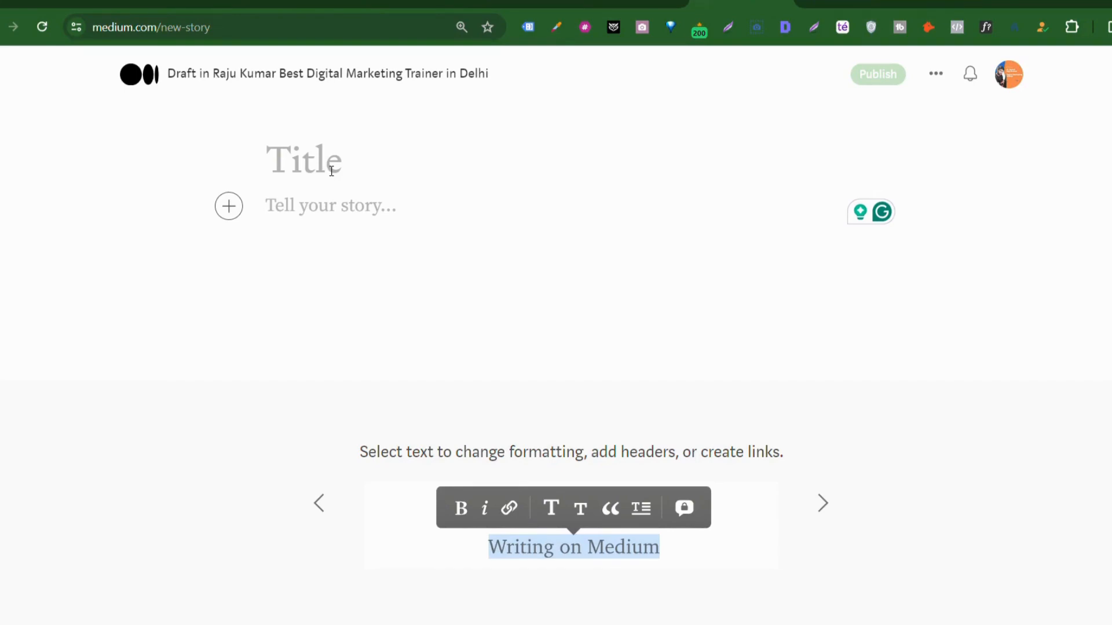
Step: Check the Backlinks column, then select the Target Page cells on the Social Sharing sheet
left_click(631, 2)
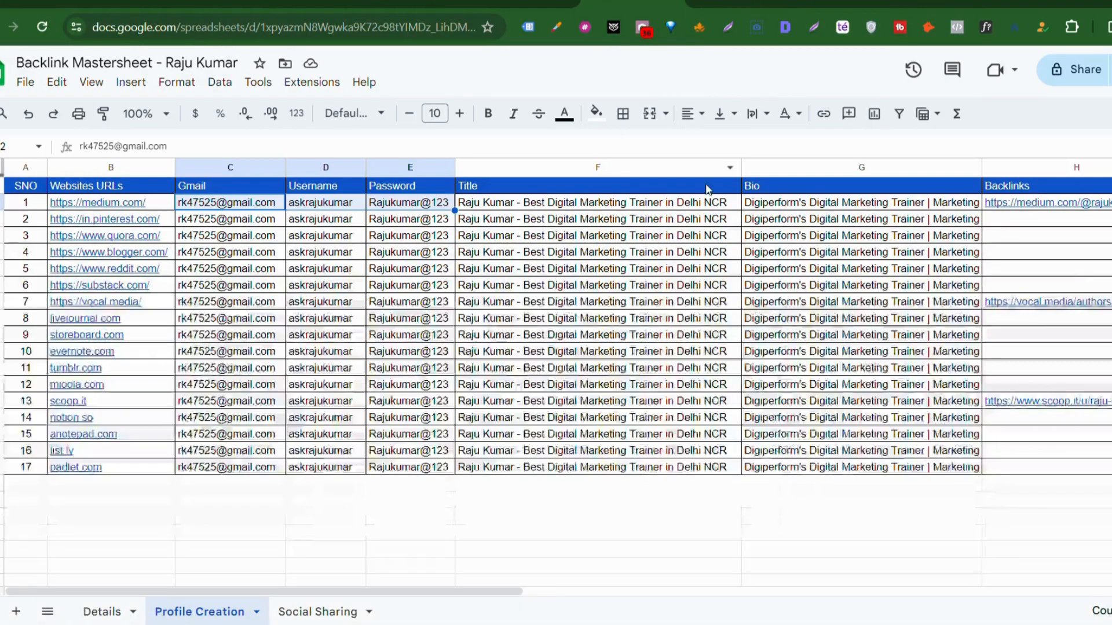
scroll(1022, 284, "right", 3)
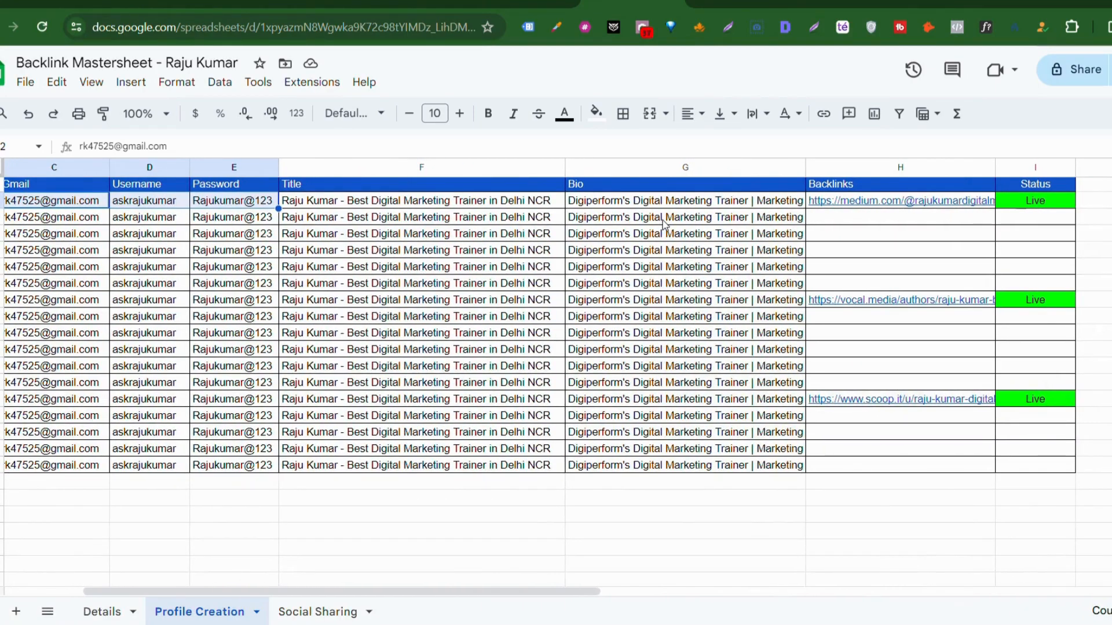
left_click(864, 186)
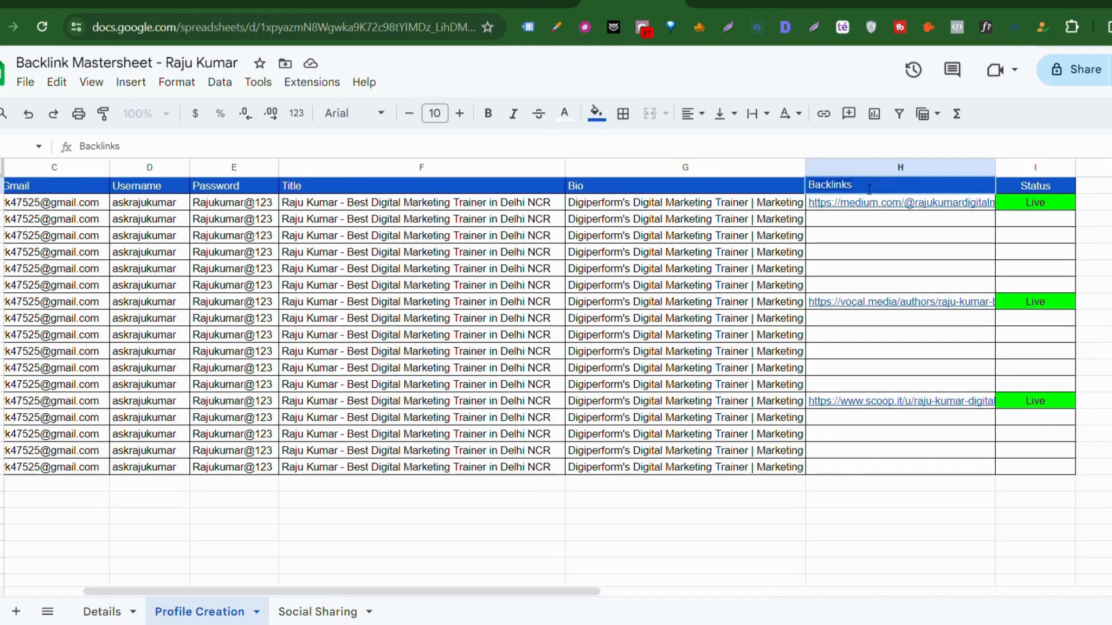
left_click(301, 612)
scroll(1035, 282, "right", 3)
left_click_drag(857, 203, 861, 470)
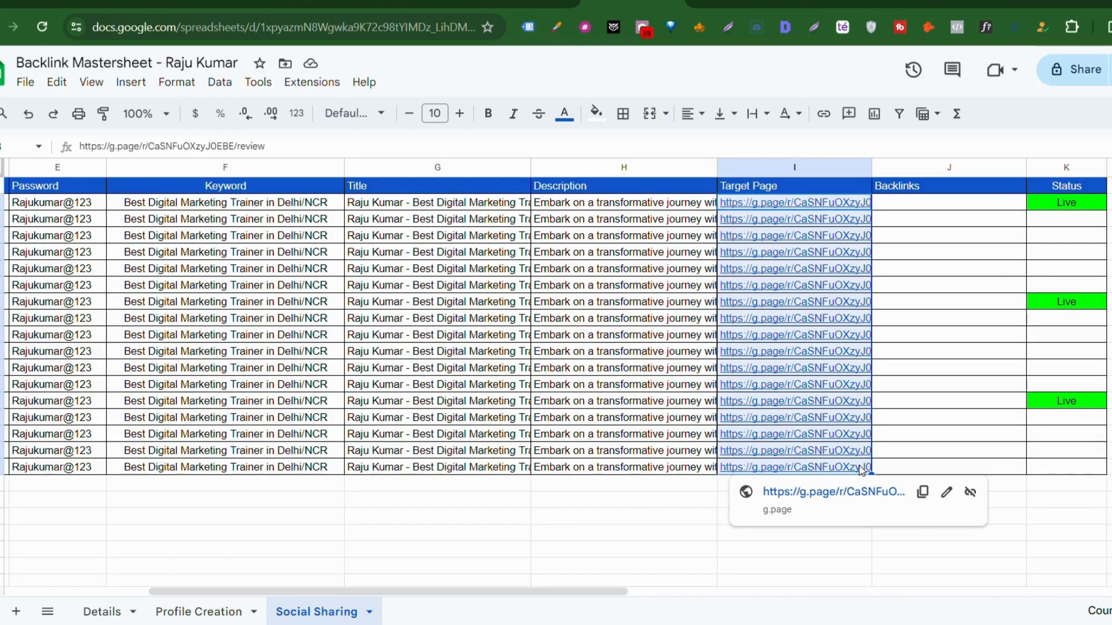
Step: Select the first Target Page link cell and return to the blank Medium draft
left_click(744, 2)
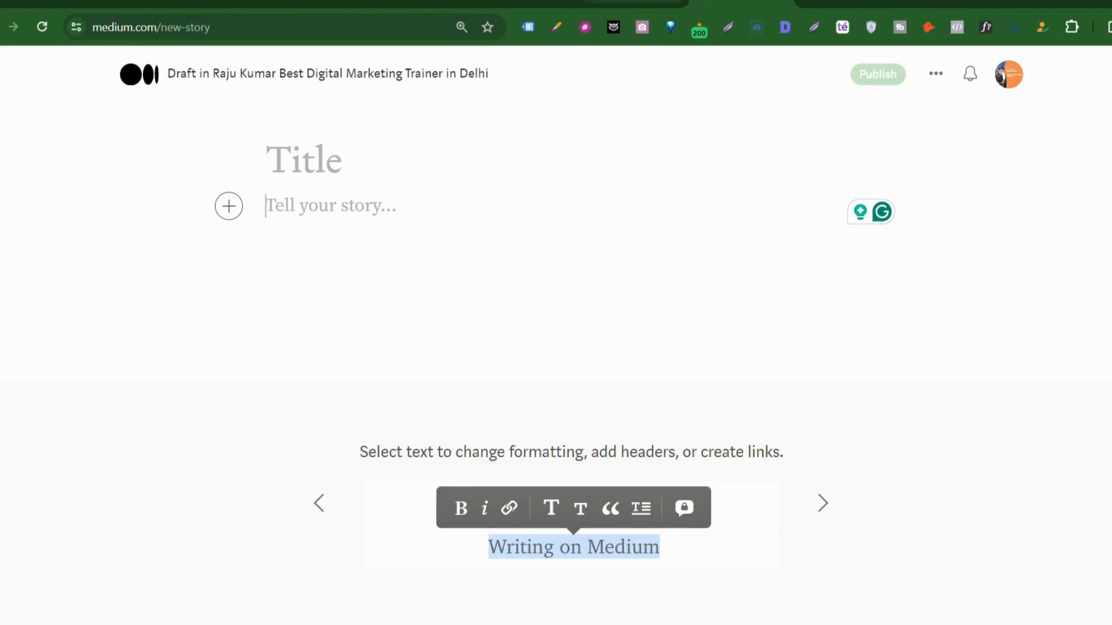
left_click(634, 2)
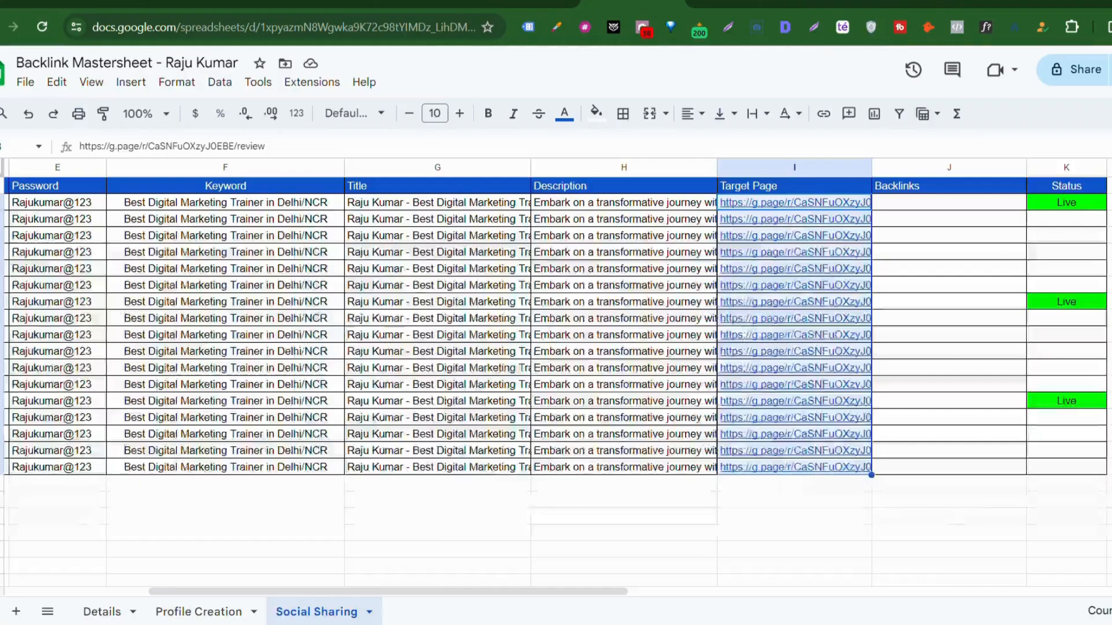
left_click(800, 205)
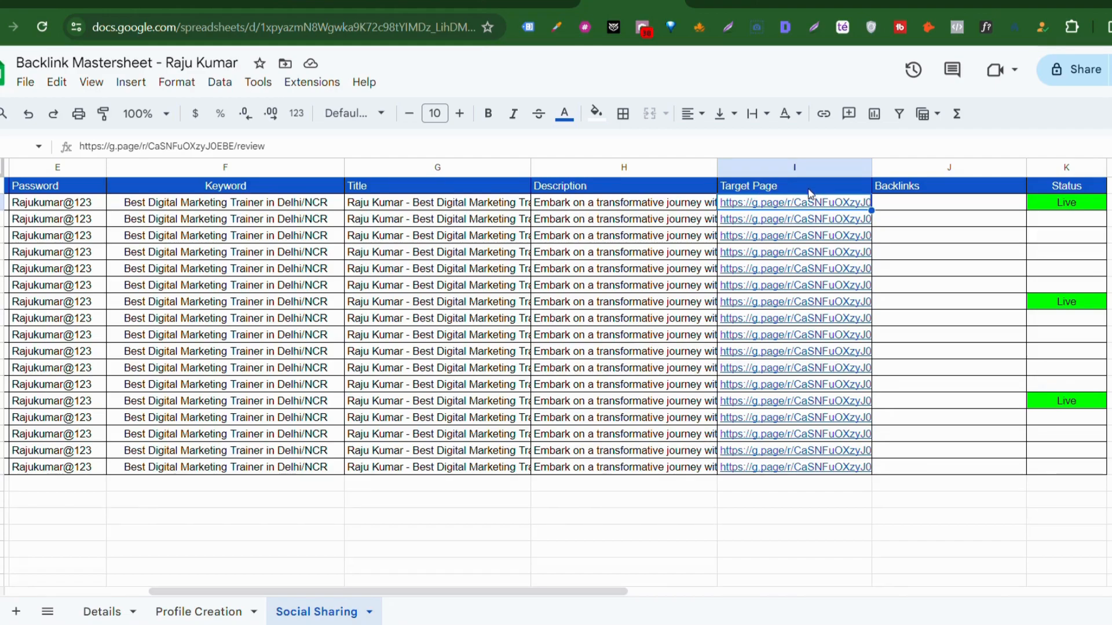
left_click(744, 3)
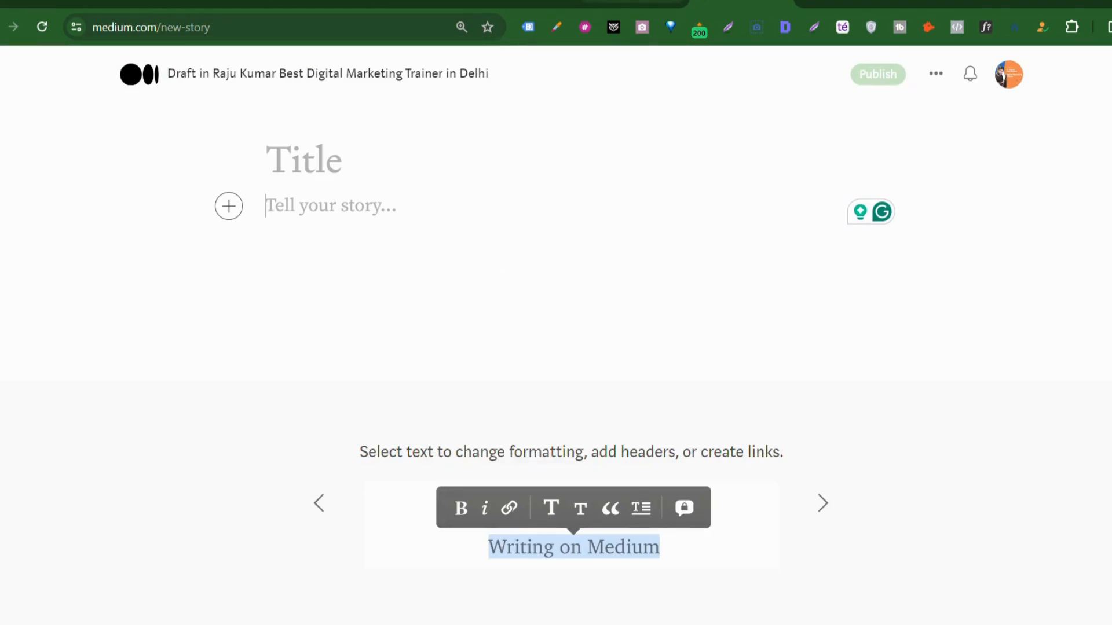
key("ctrl+shift+Tab")
left_click(468, 207)
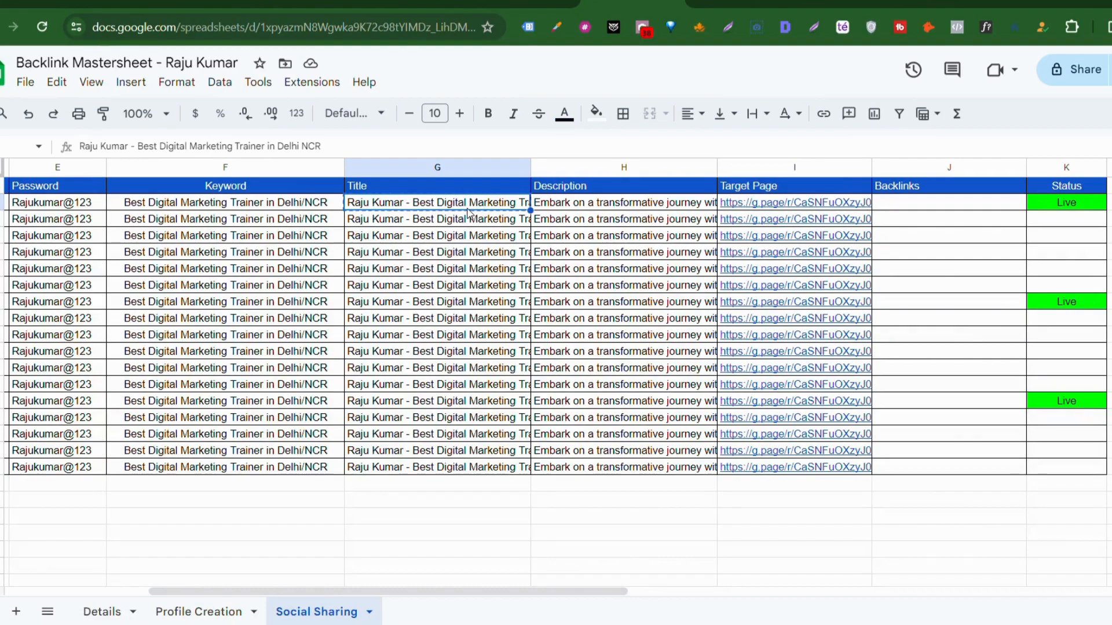
key("ctrl+Tab")
left_click(319, 157)
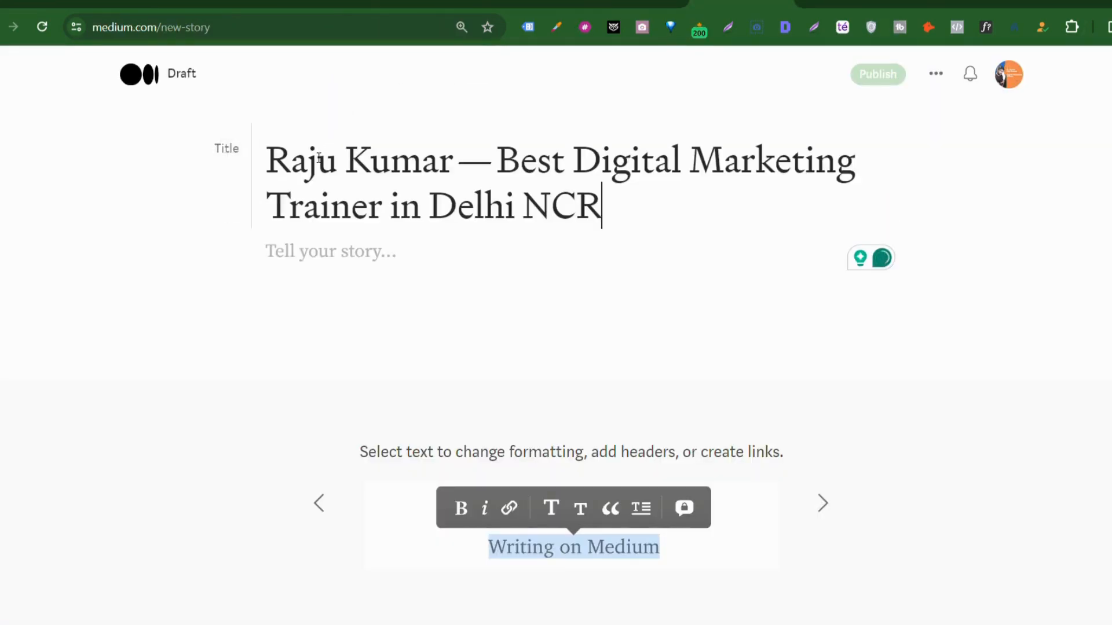
left_click(323, 272)
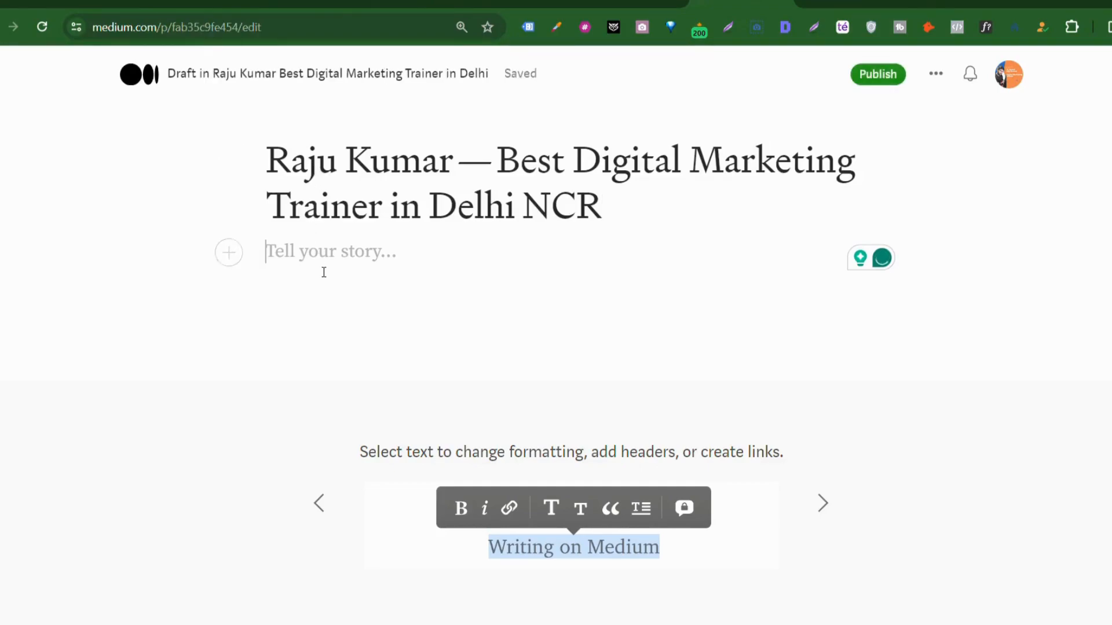
left_click(230, 252)
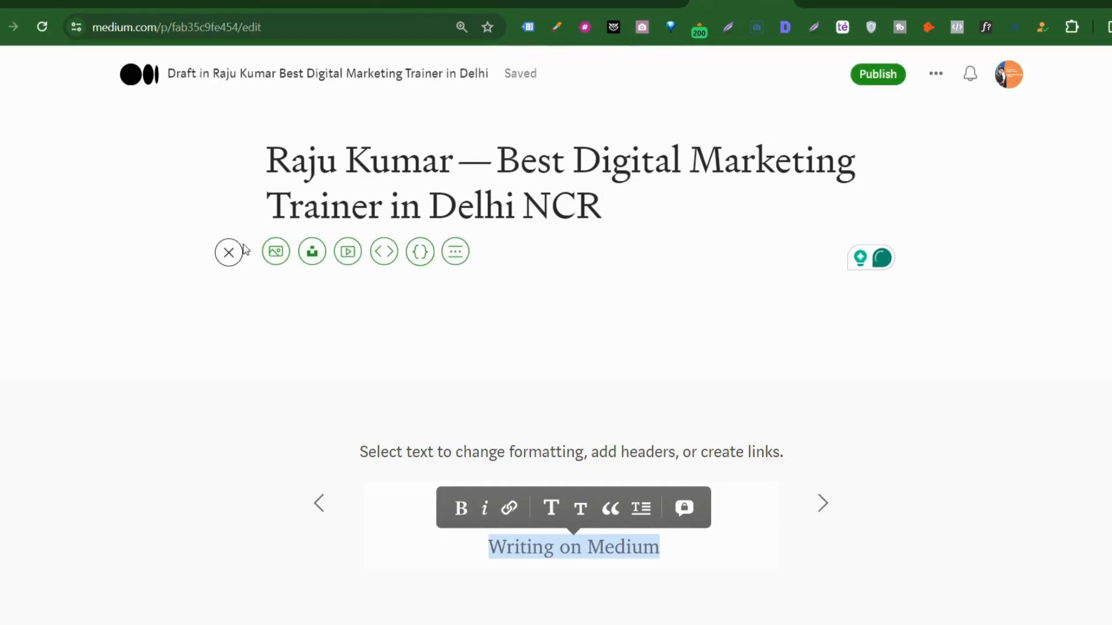
left_click(277, 252)
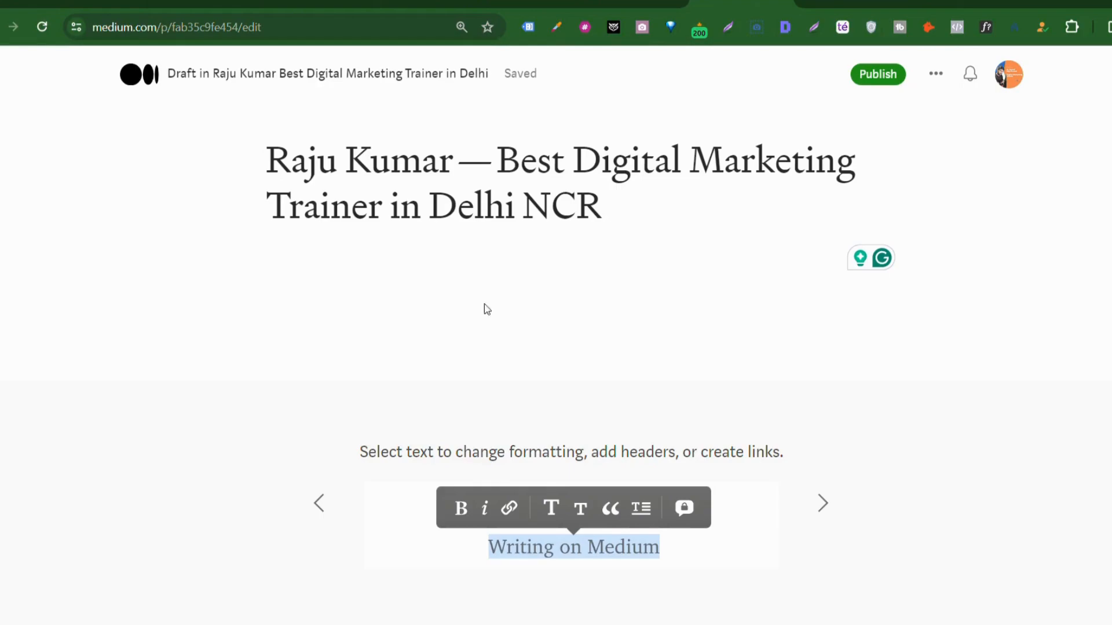
Step: Insert the orange Digital Marketing Trainer banner below the title
key("ctrl+v")
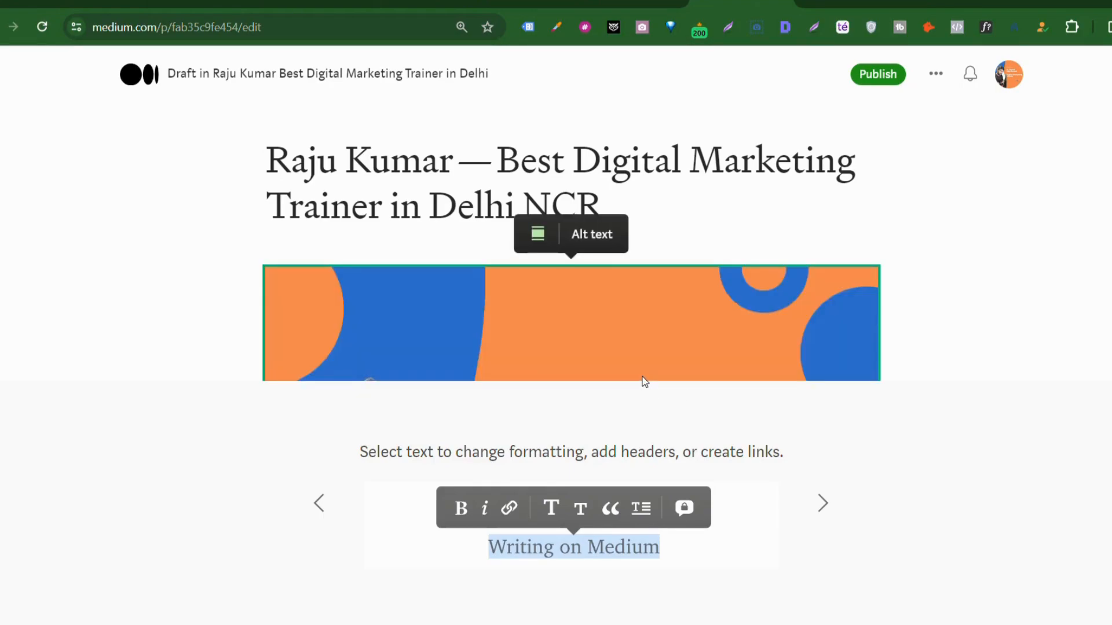
scroll(645, 382, "down", 5)
scroll(644, 382, "up", 3)
scroll(645, 382, "down", 6)
left_click(459, 316)
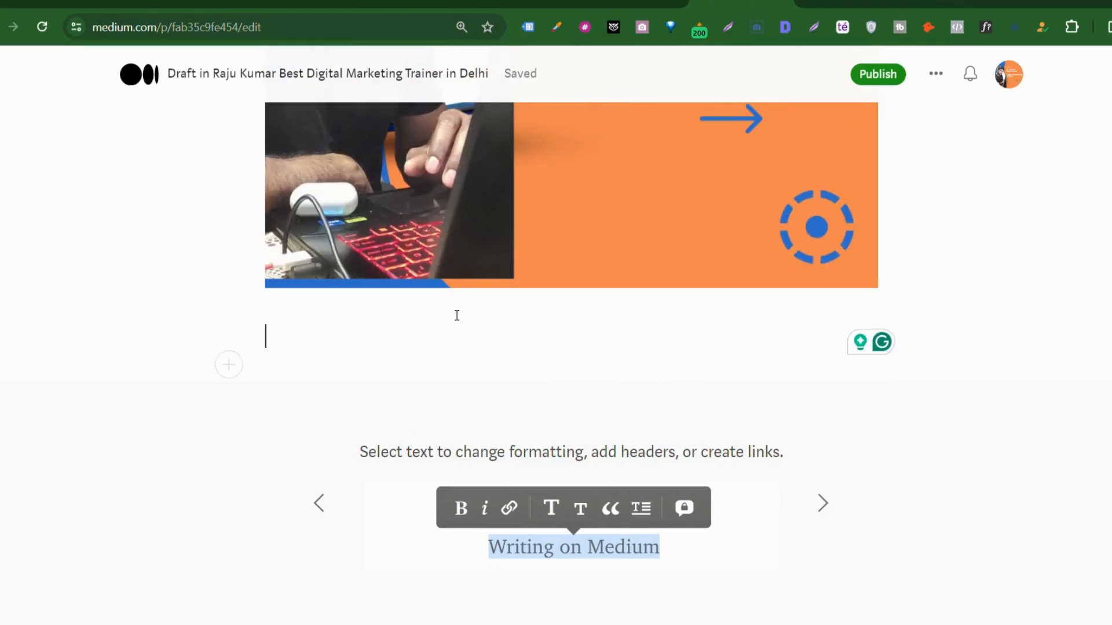
Step: Copy the first row's description (H2) from the sheet and paste it under the banner
left_click(633, 3)
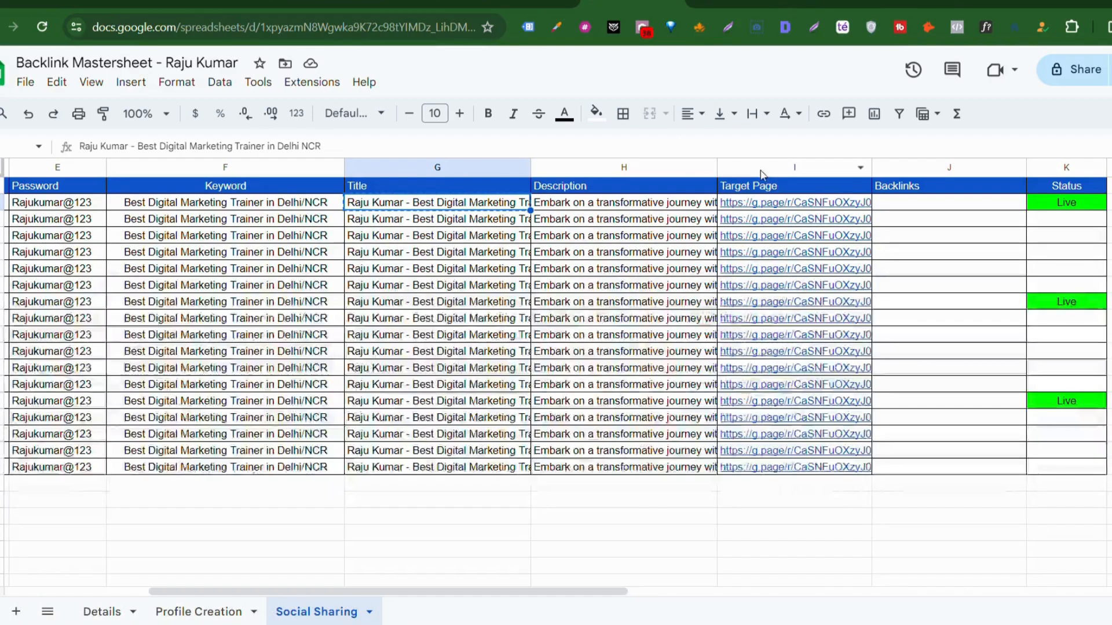
left_click(669, 205)
key("ctrl+c")
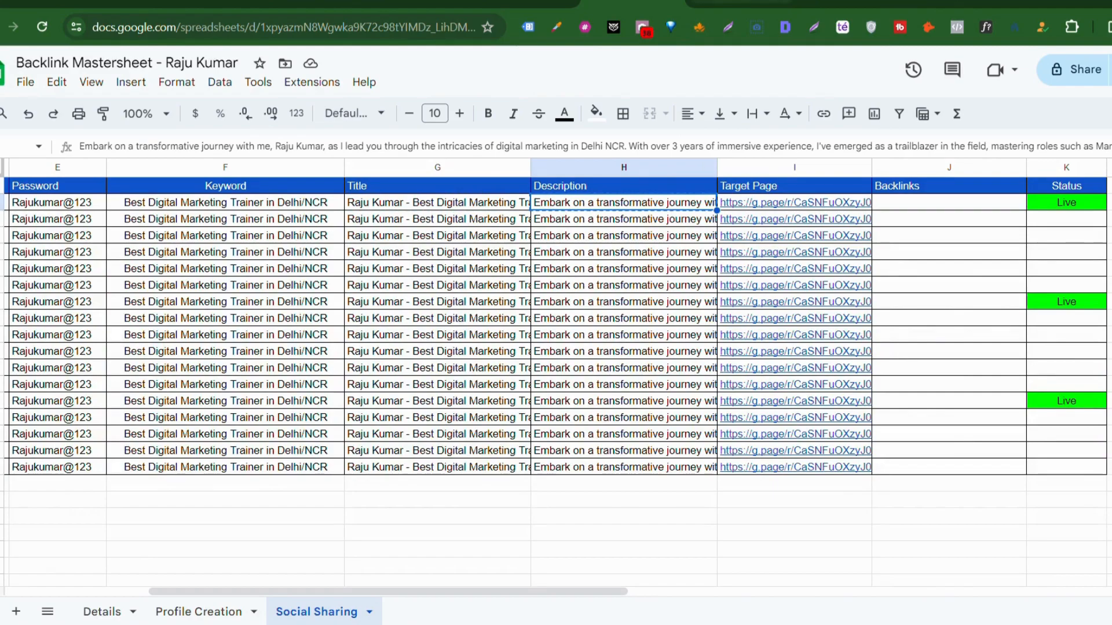
left_click(741, 3)
key("ctrl+v")
scroll(531, 309, "up", 10)
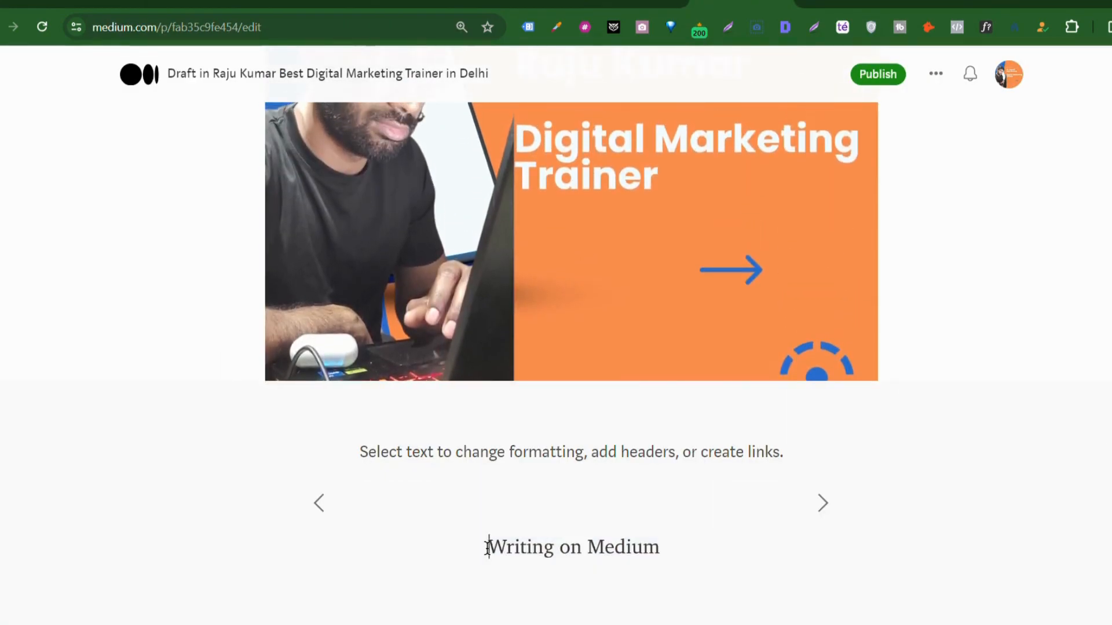
key("ctrl+v")
scroll(527, 420, "up", 11)
scroll(523, 416, "up", 3)
scroll(522, 416, "down", 10)
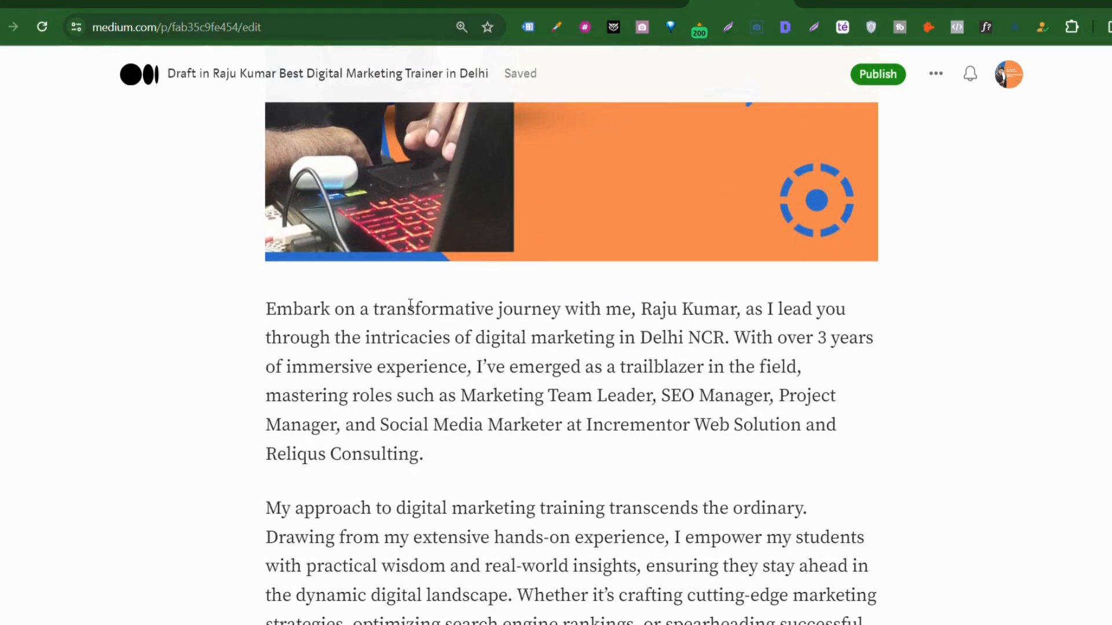
scroll(615, 390, "down", 2)
scroll(617, 390, "down", 2)
scroll(616, 390, "up", 10)
scroll(616, 390, "down", 5)
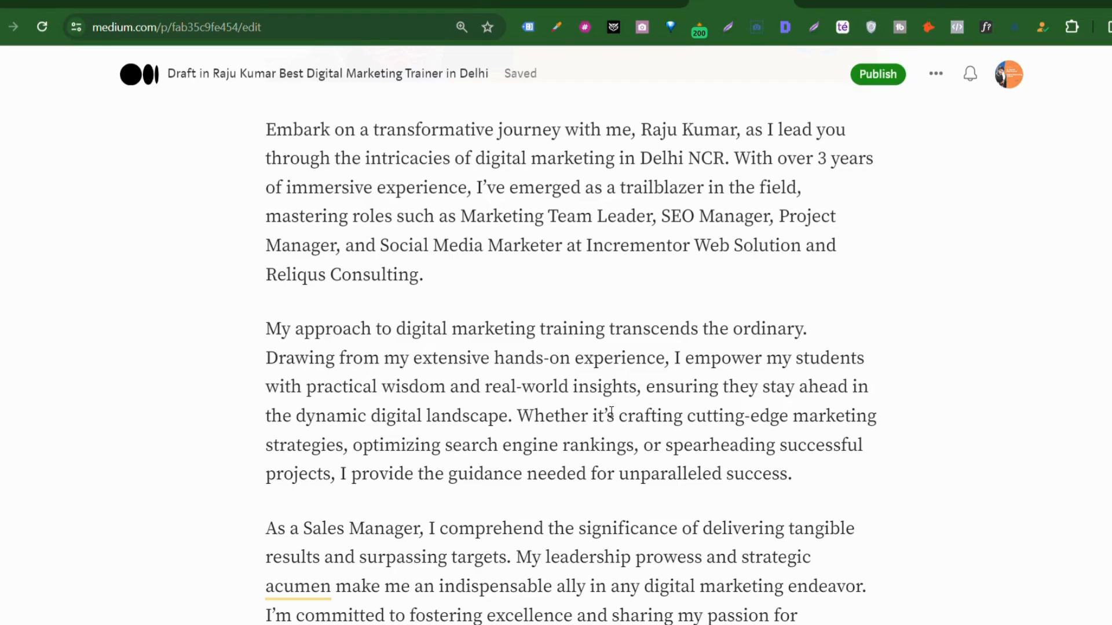
Step: Select the first Target Page link in the sheet, then scroll the draft to its closing paragraph
scroll(516, 460, "up", 5)
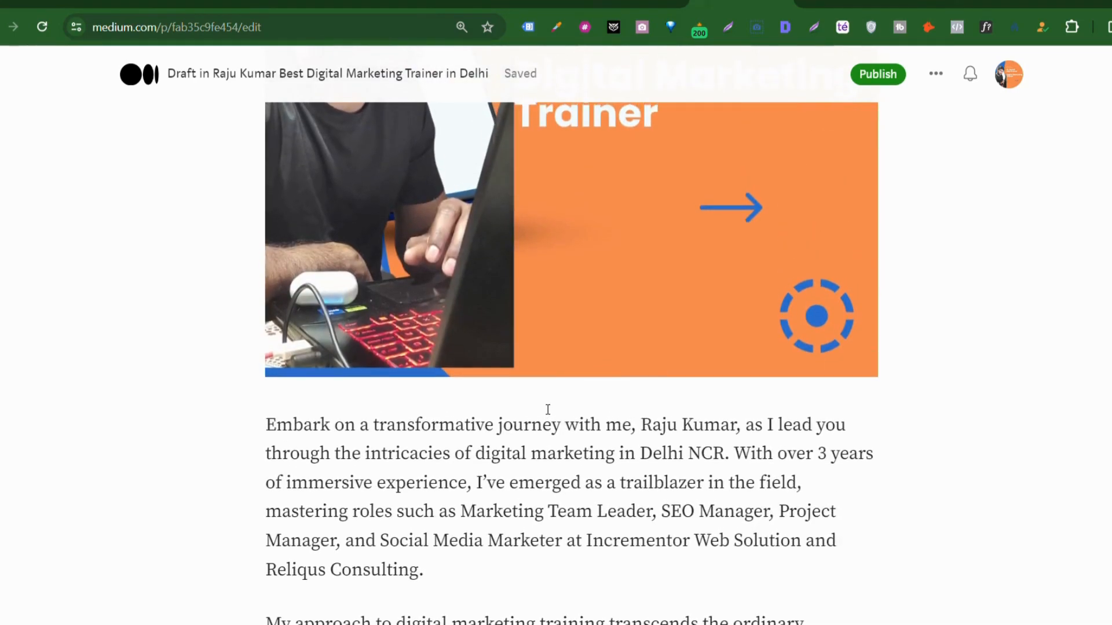
scroll(548, 410, "down", 3)
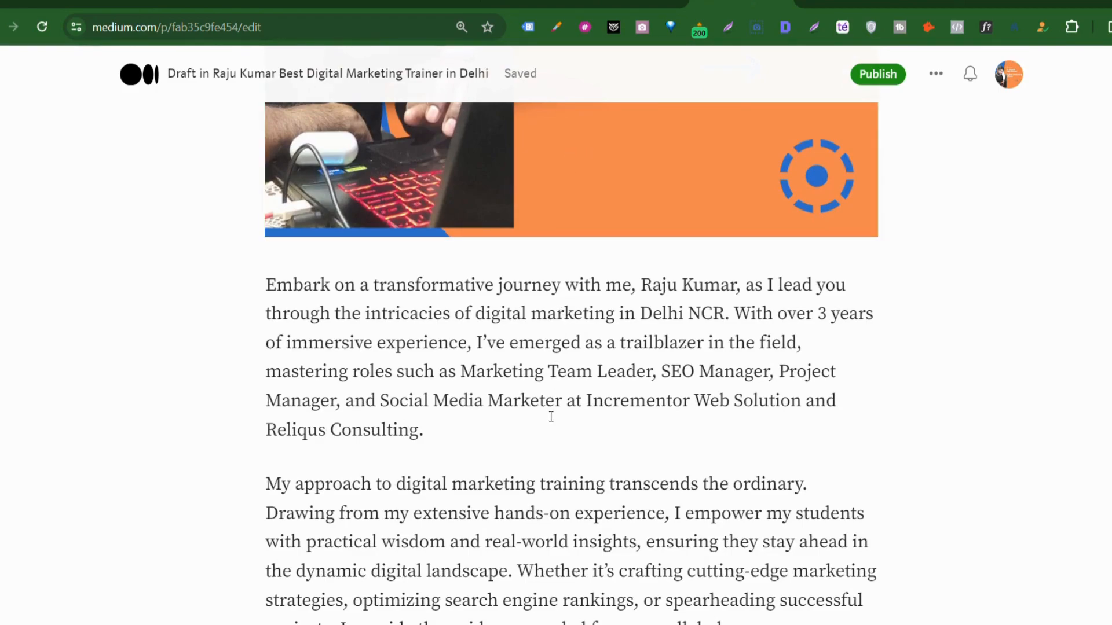
left_click(633, 3)
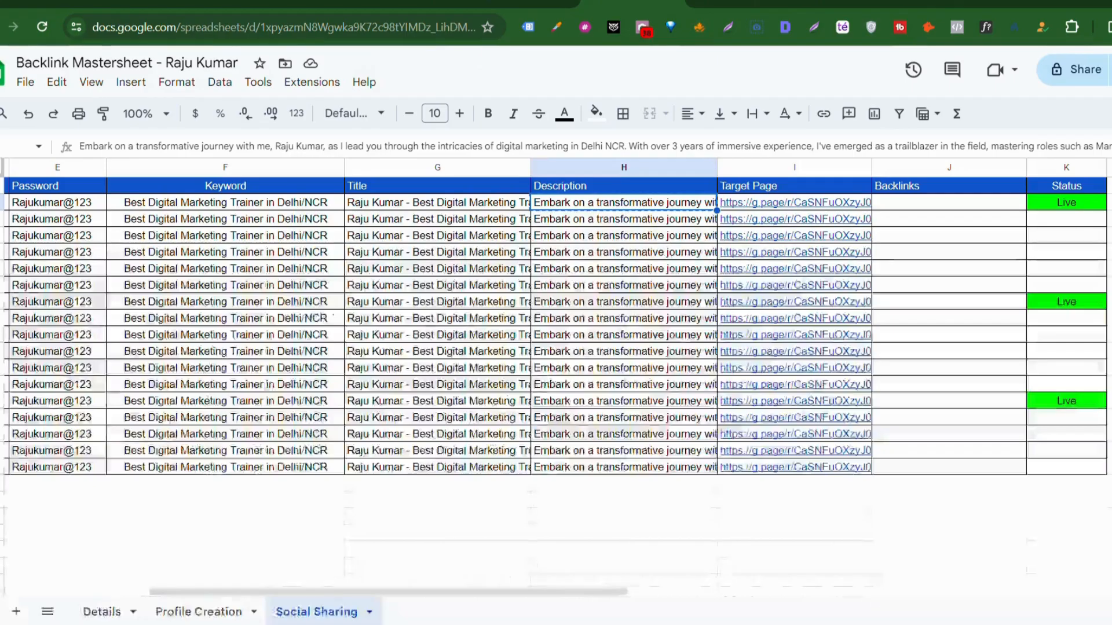
left_click(787, 206)
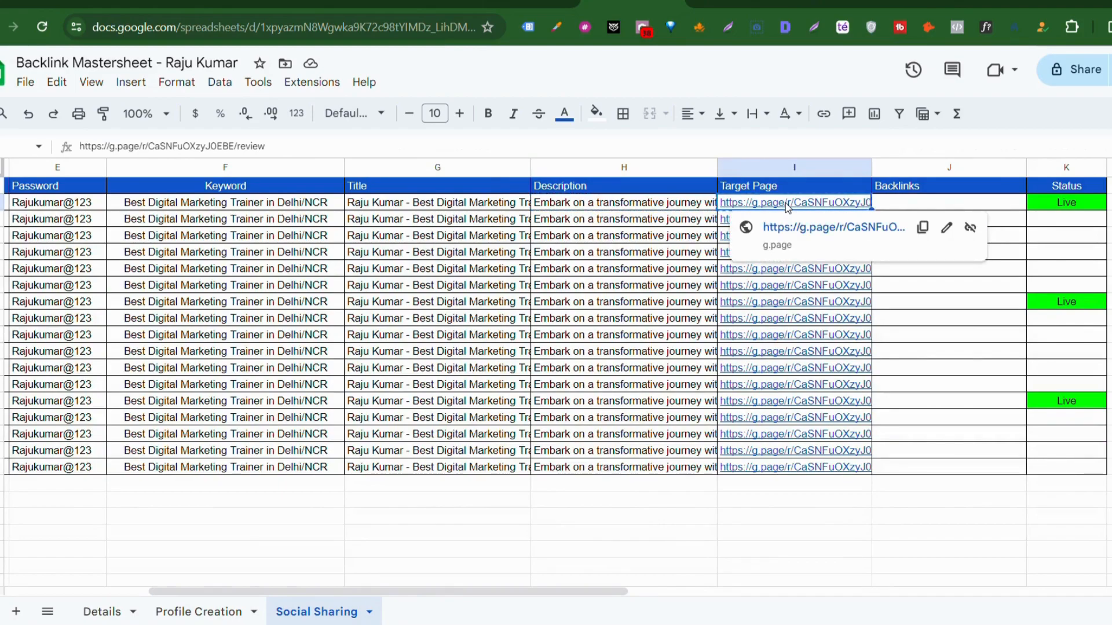
left_click(741, 3)
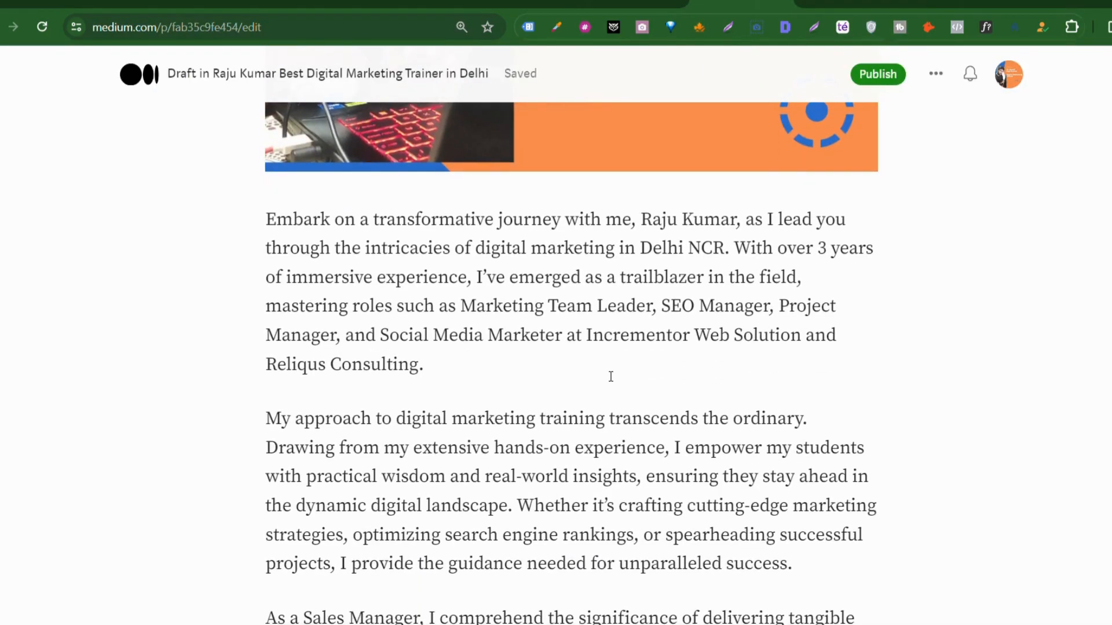
scroll(611, 377, "up", 5)
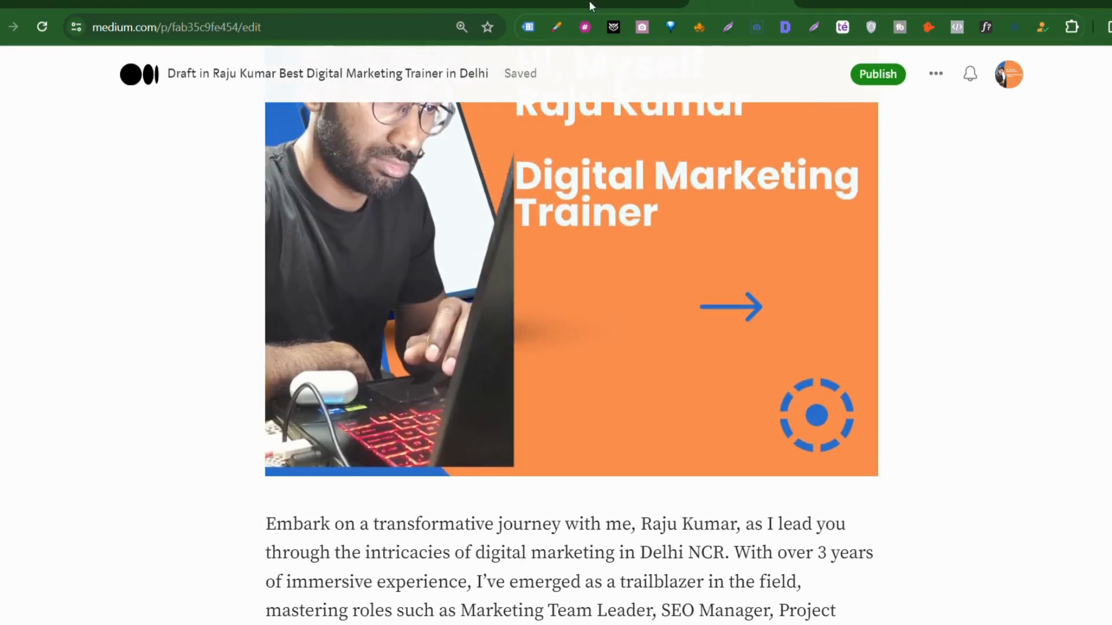
left_click(632, 4)
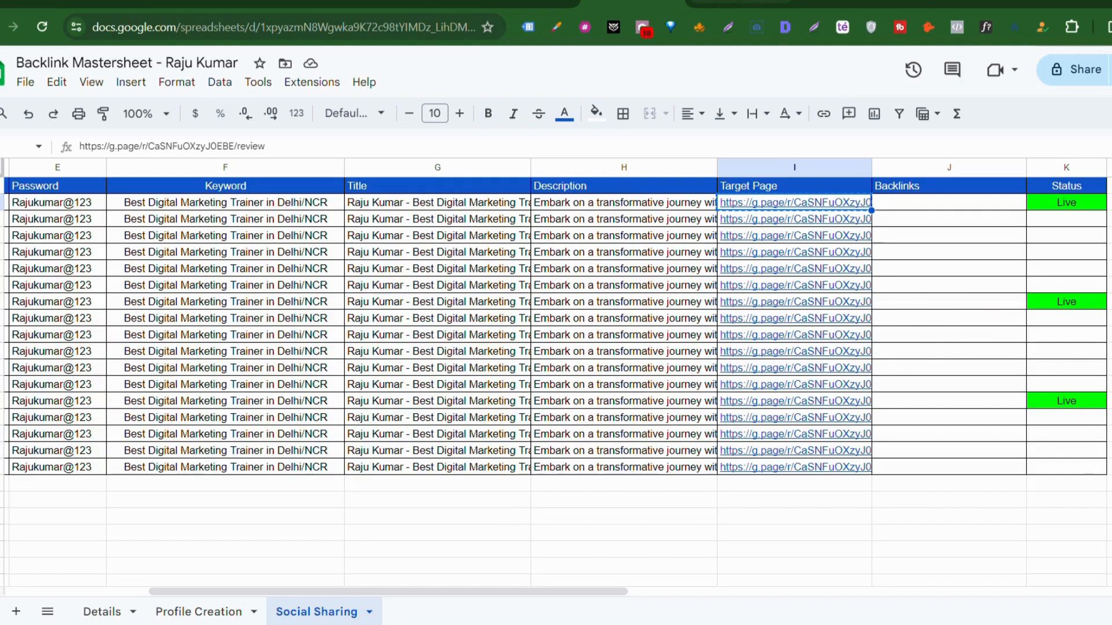
left_click(738, 3)
scroll(675, 351, "down", 3)
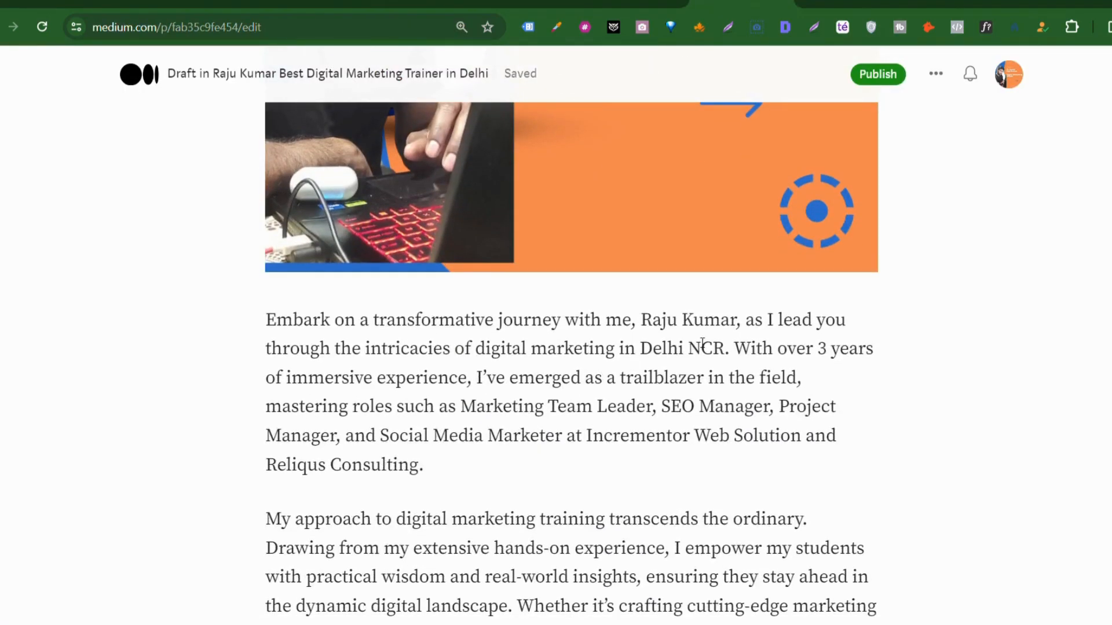
scroll(589, 380, "down", 3)
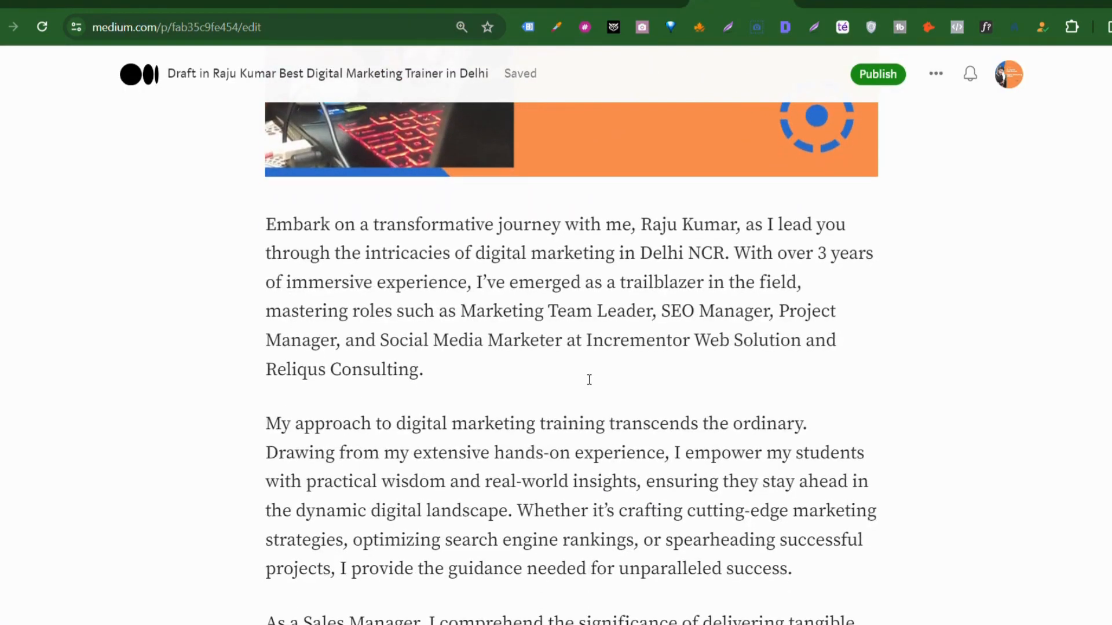
scroll(589, 380, "down", 5)
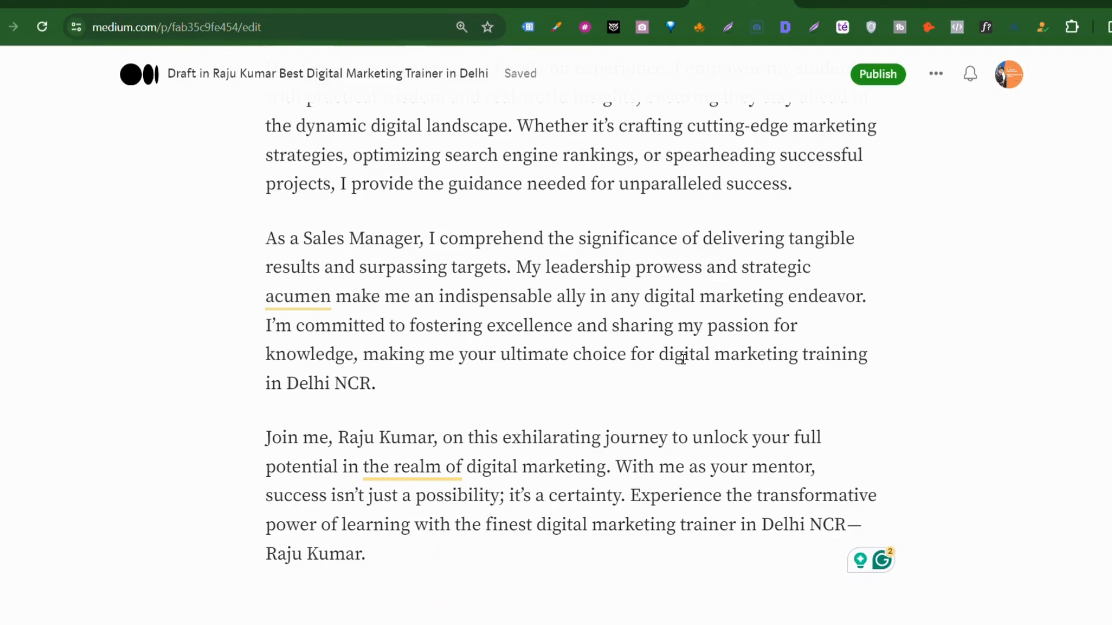
type("Best Digital Marketing Trainer in")
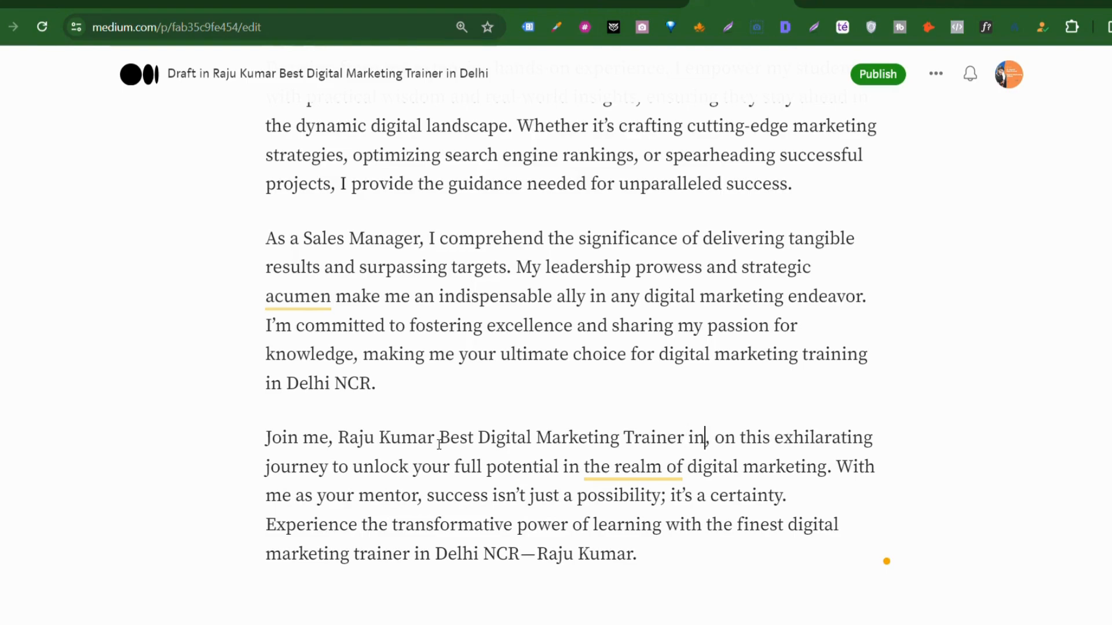
type(" Dehi")
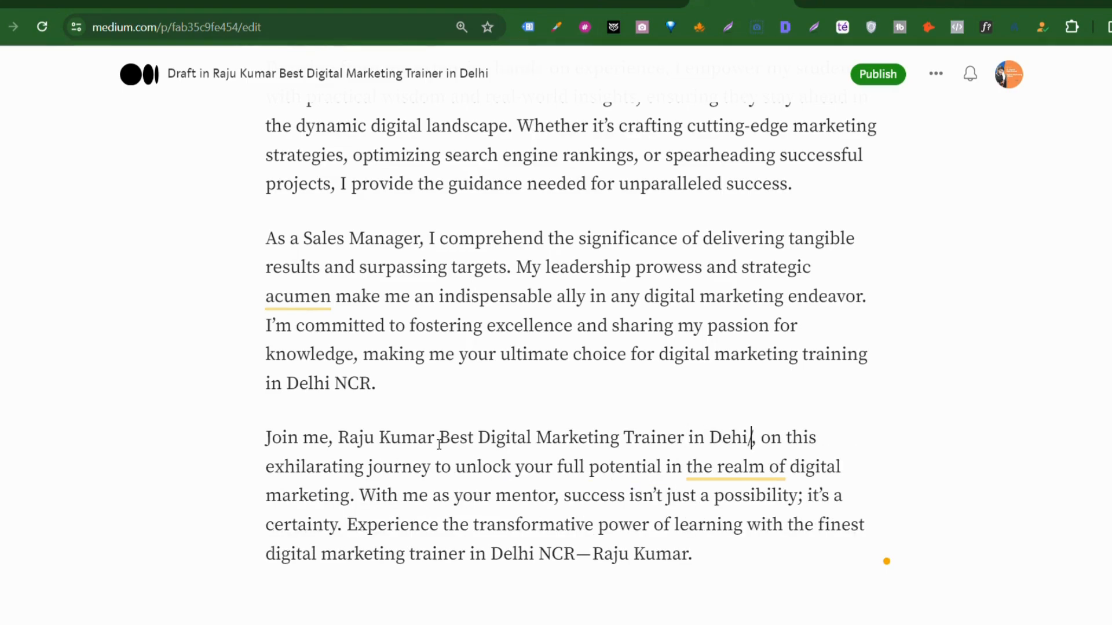
type("/NCR")
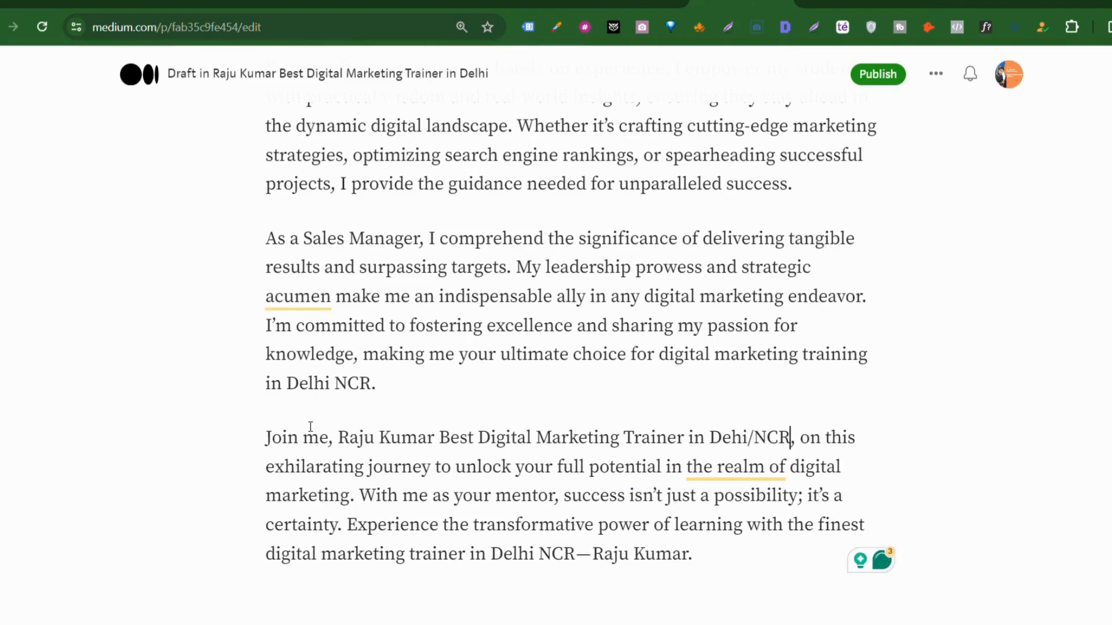
left_click(342, 440)
left_click_drag(345, 443, 790, 440)
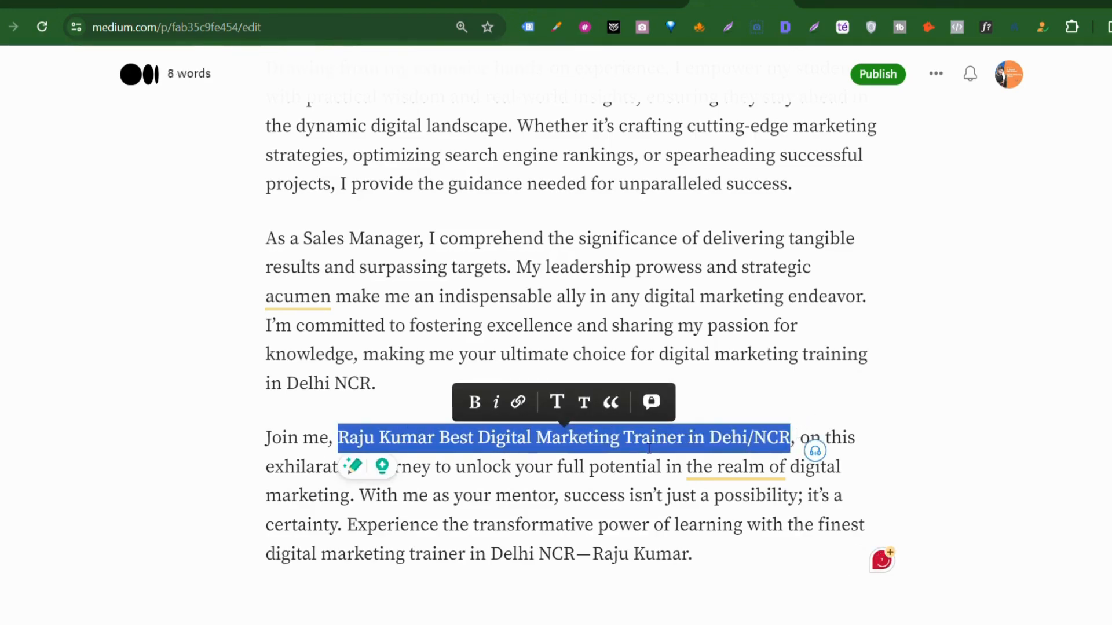
left_click(299, 469)
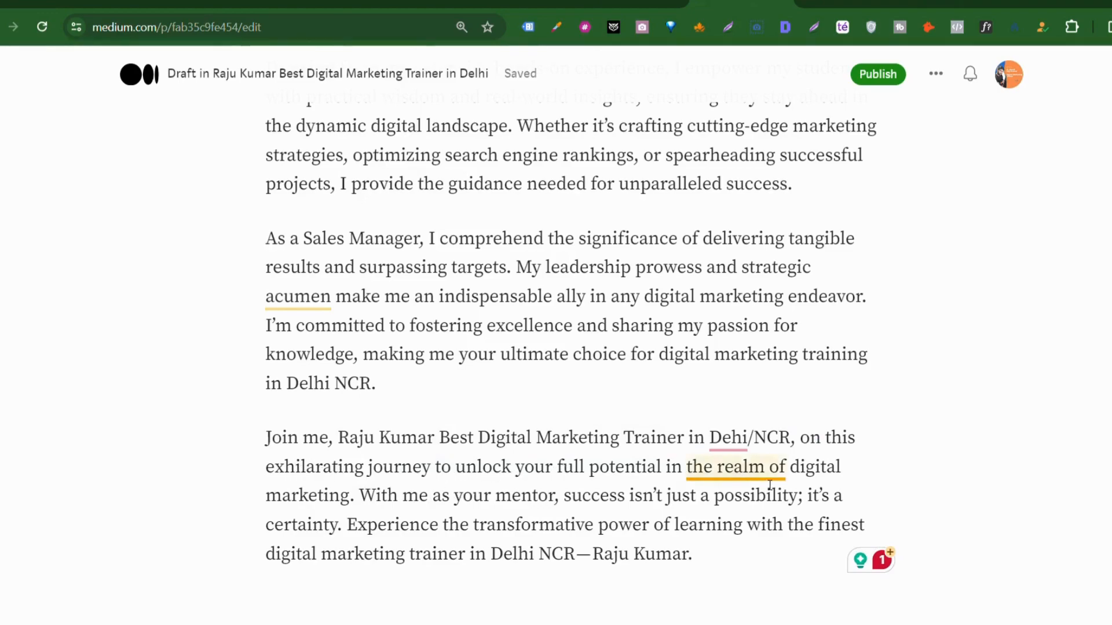
left_click_drag(337, 438, 792, 433)
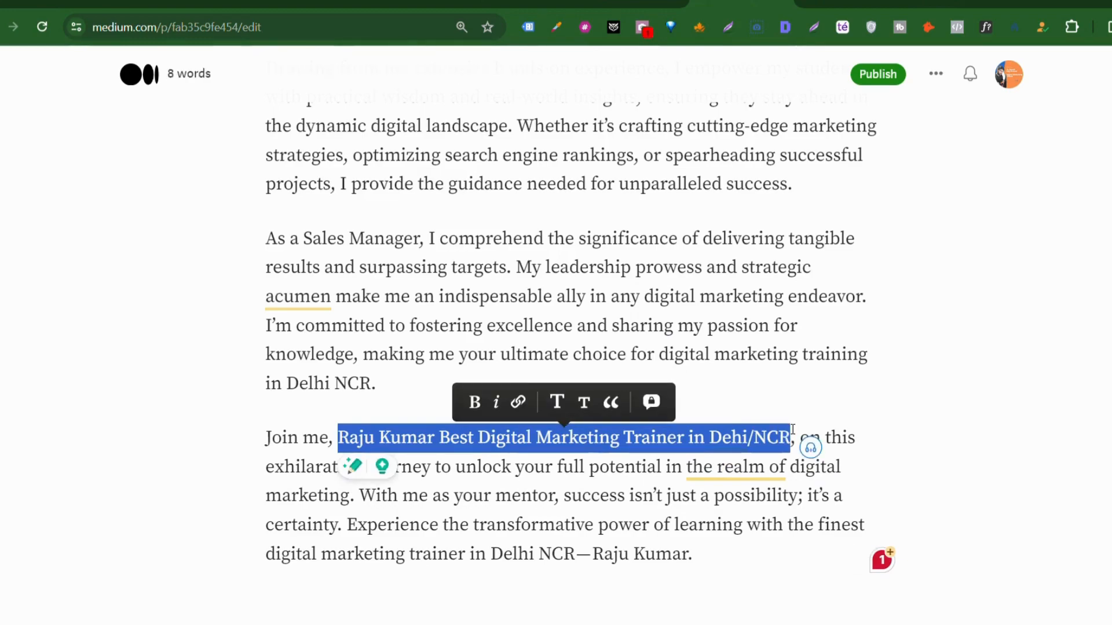
Step: Link the phrase to the g.page review URL, applying the link a second time
left_click(518, 403)
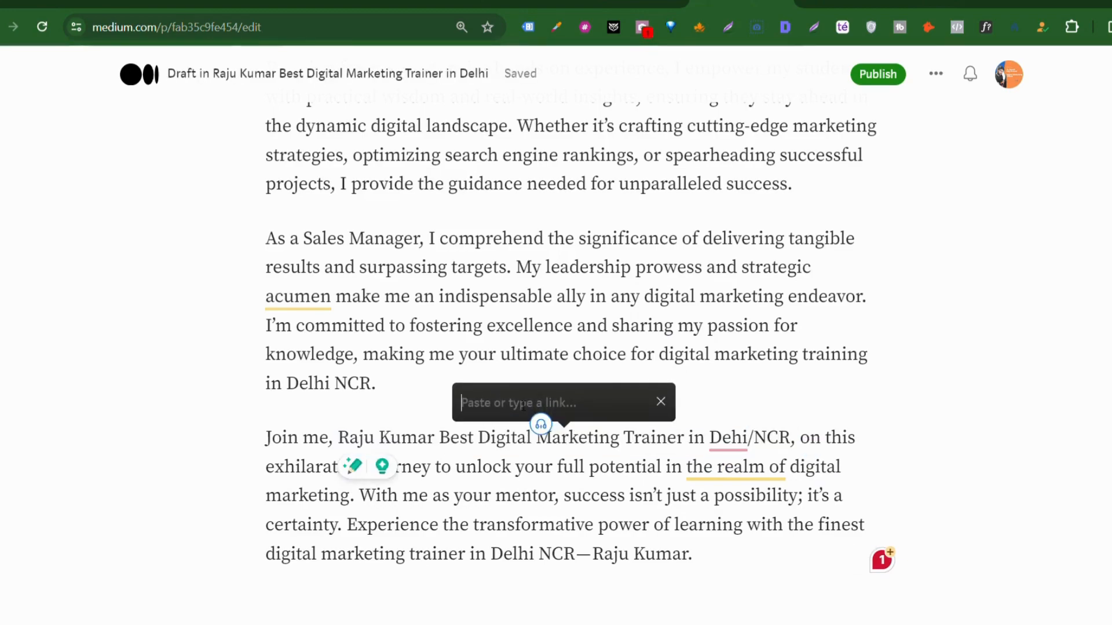
type("https://g.page/r/CaSNiFuOXzyJ0EBE/review")
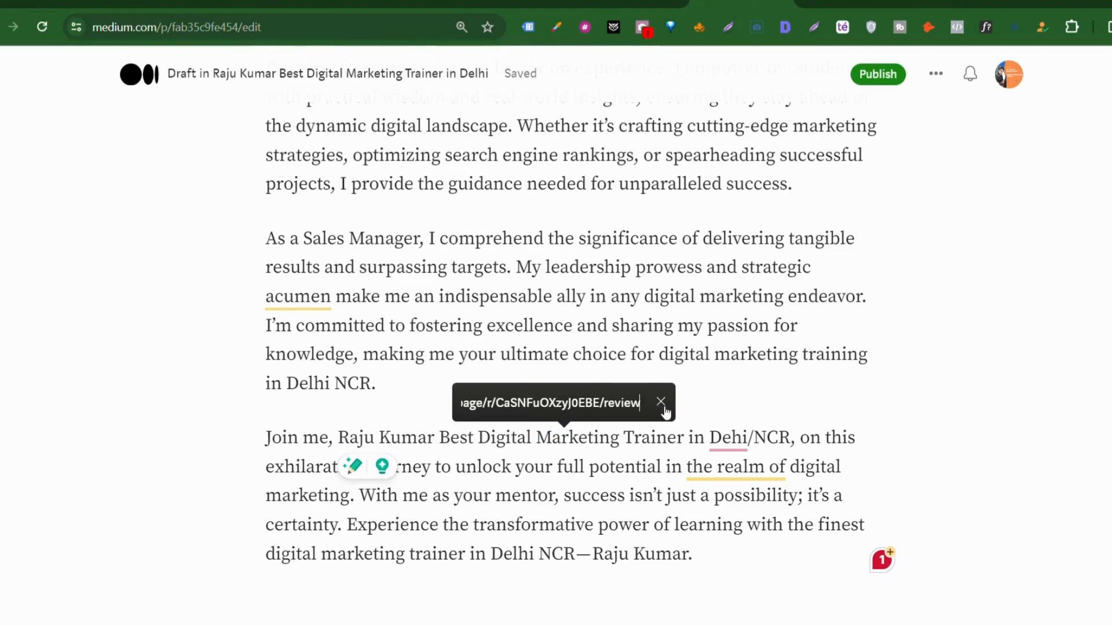
key("Return")
left_click_drag(344, 439, 794, 444)
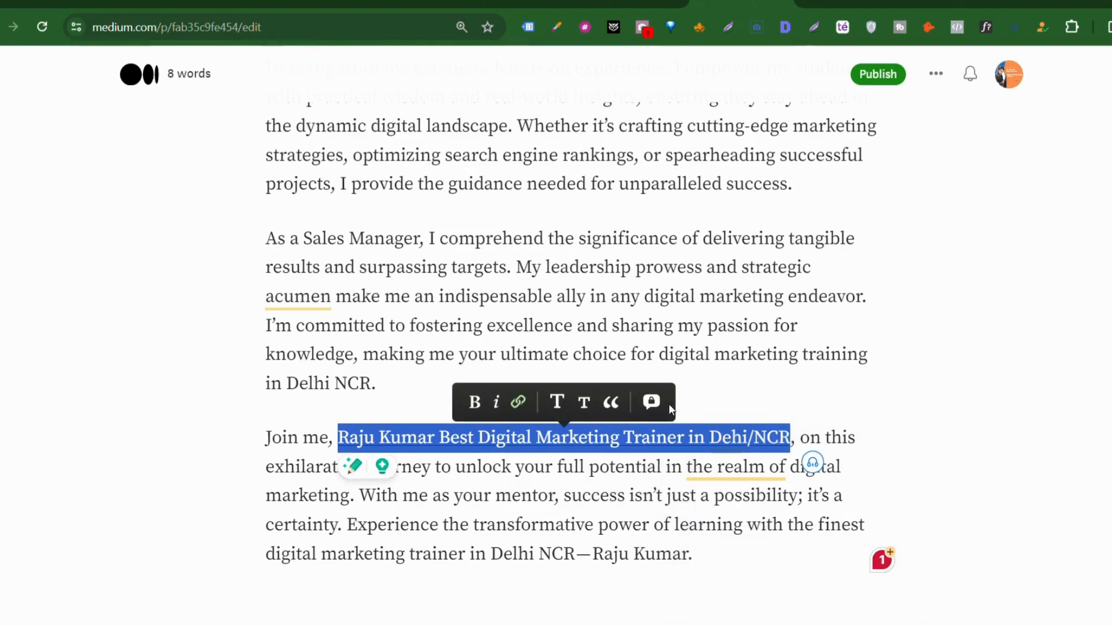
left_click(519, 402)
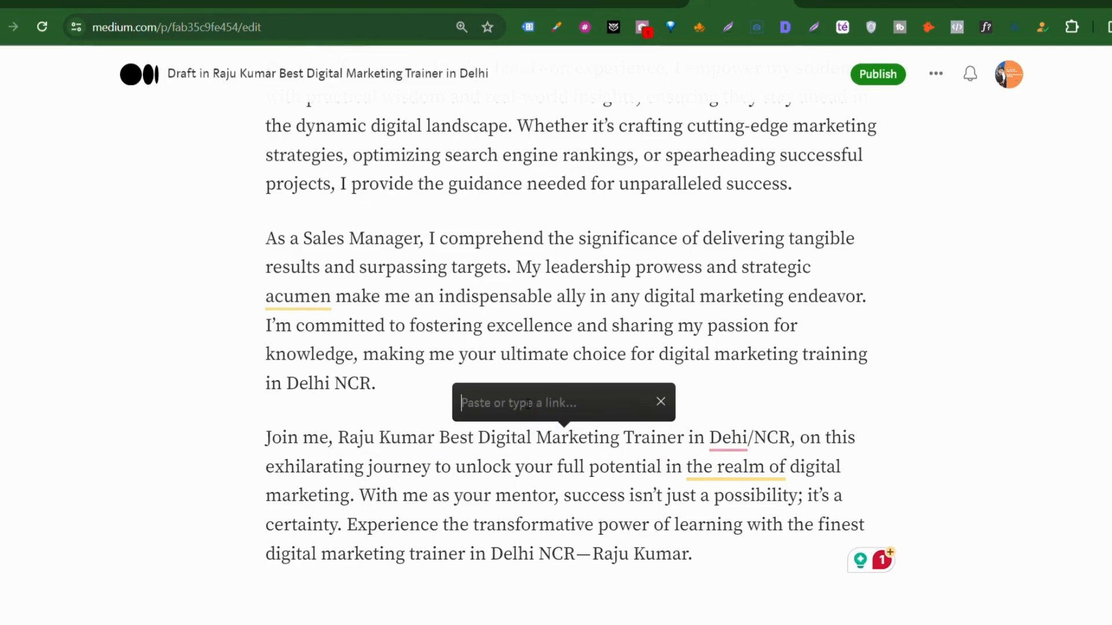
type("https://g.page/r/CaShFuOXzybEBE/review")
key("Return")
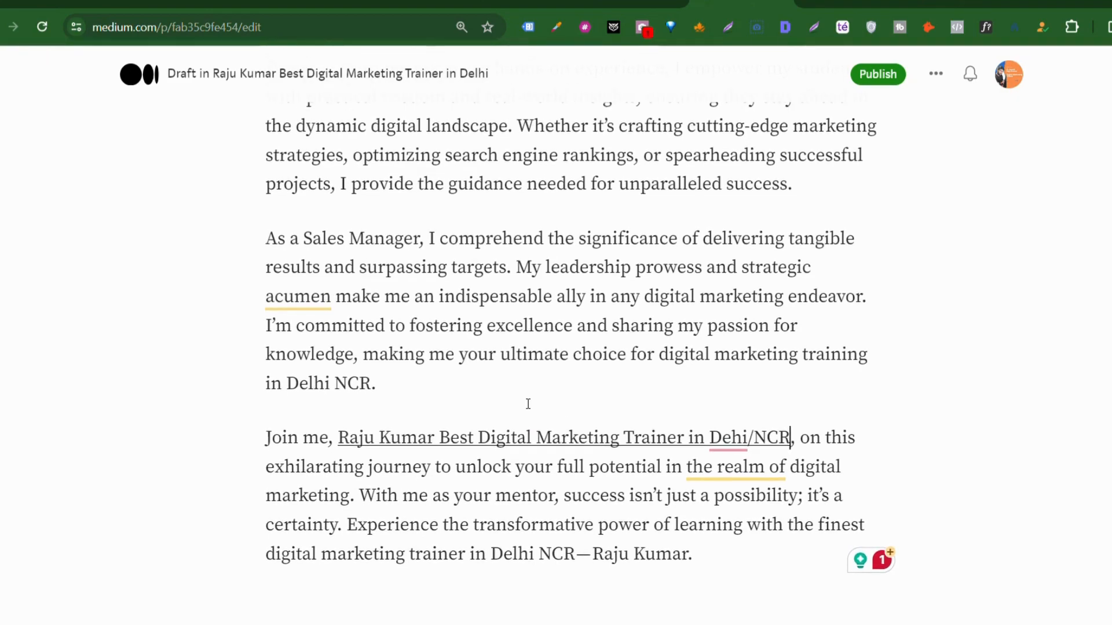
scroll(527, 404, "up", 15)
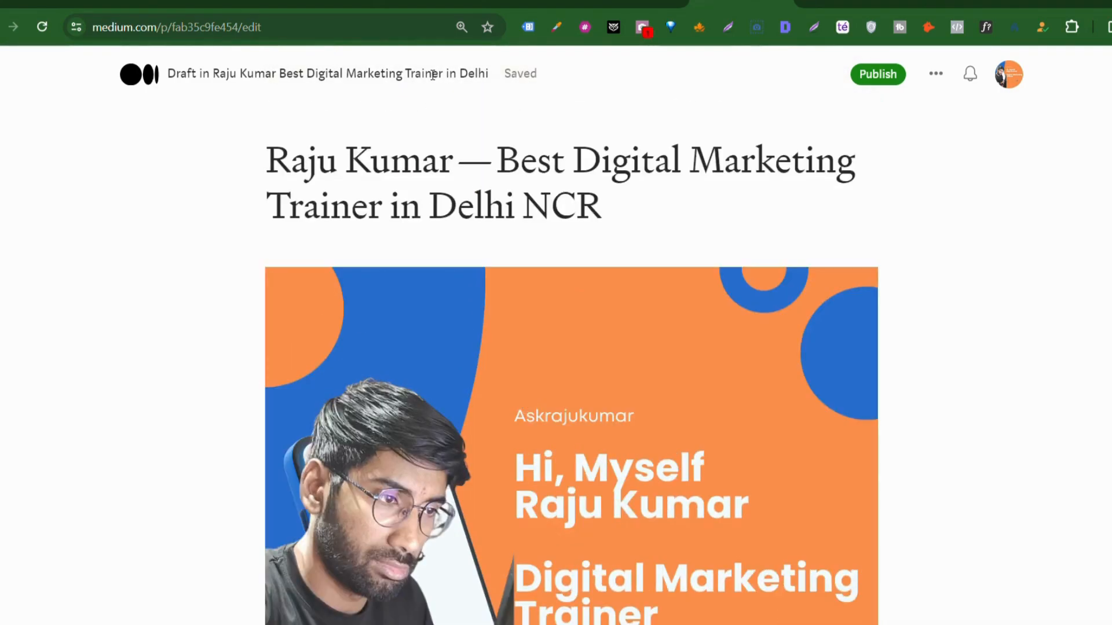
scroll(462, 231, "down", 10)
scroll(462, 231, "down", 4)
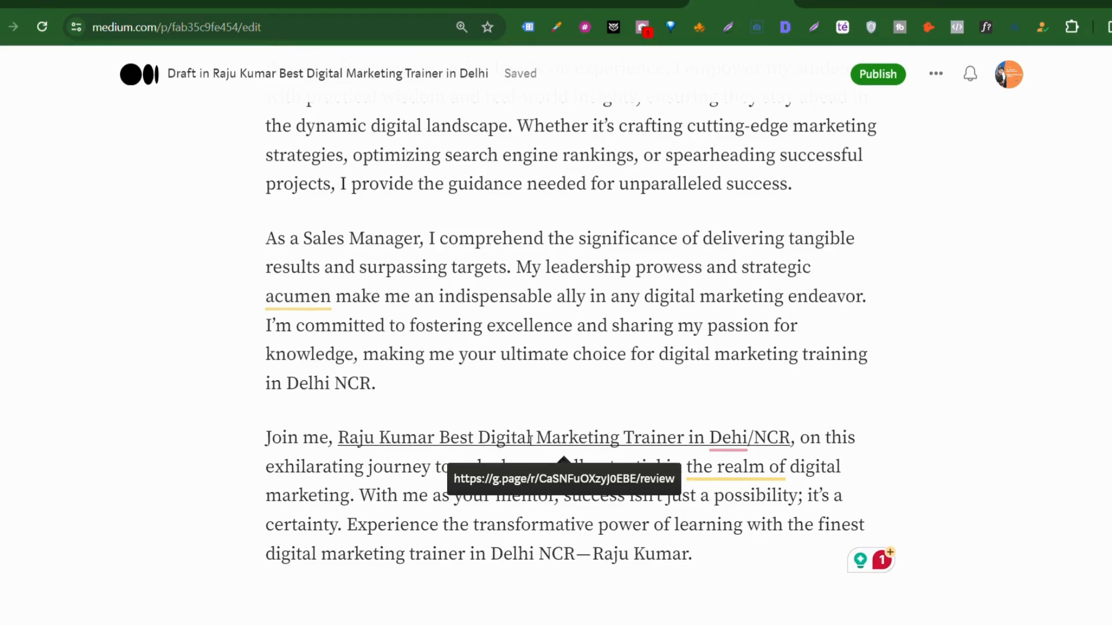
scroll(531, 440, "up", 15)
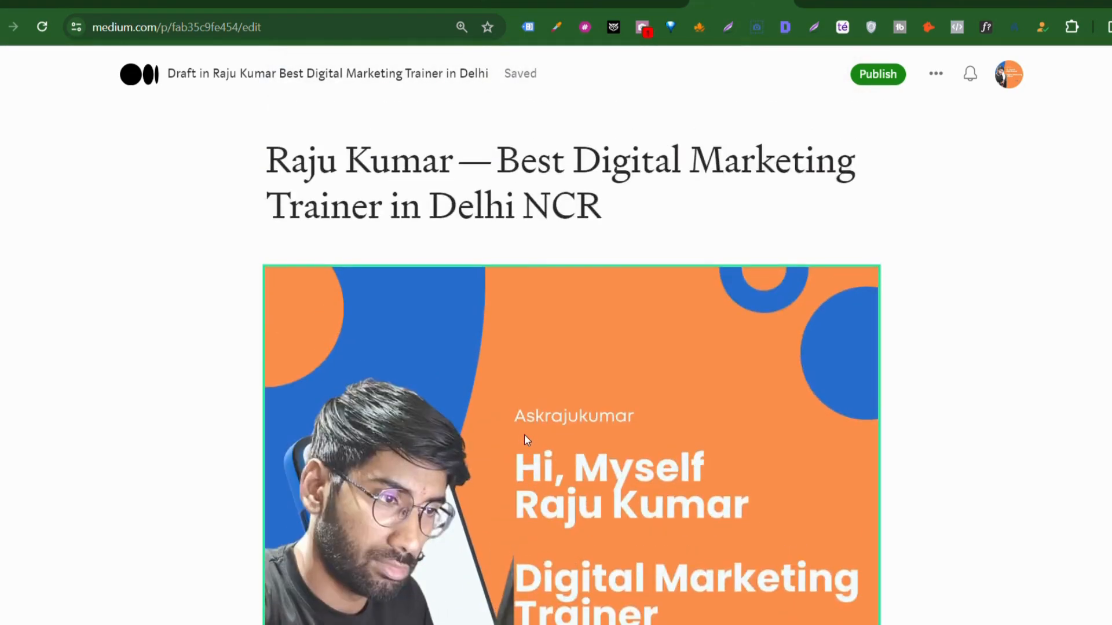
scroll(539, 393, "down", 8)
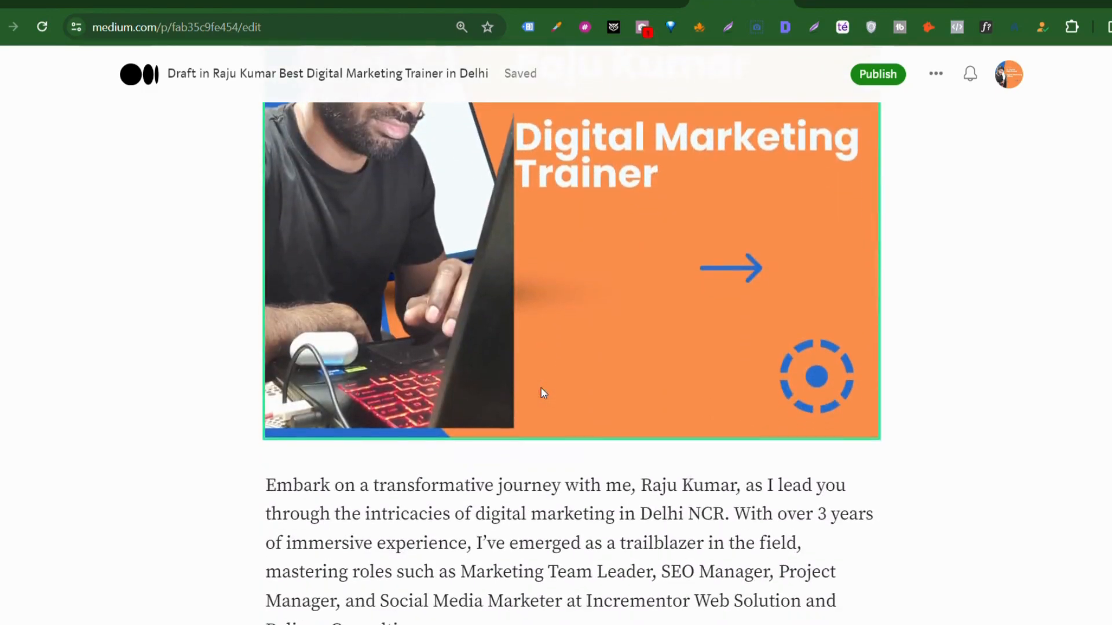
Step: Add the topics Digital Marketing and Digital Marketing Course in the publish options
left_click(886, 81)
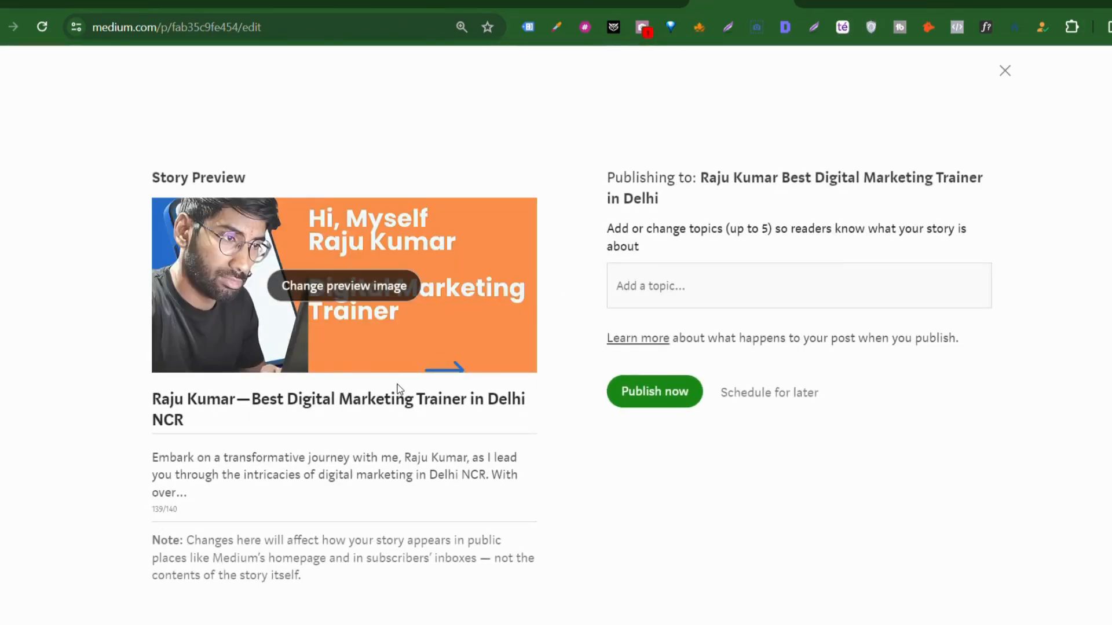
scroll(397, 387, "down", 2)
scroll(347, 330, "up", 2)
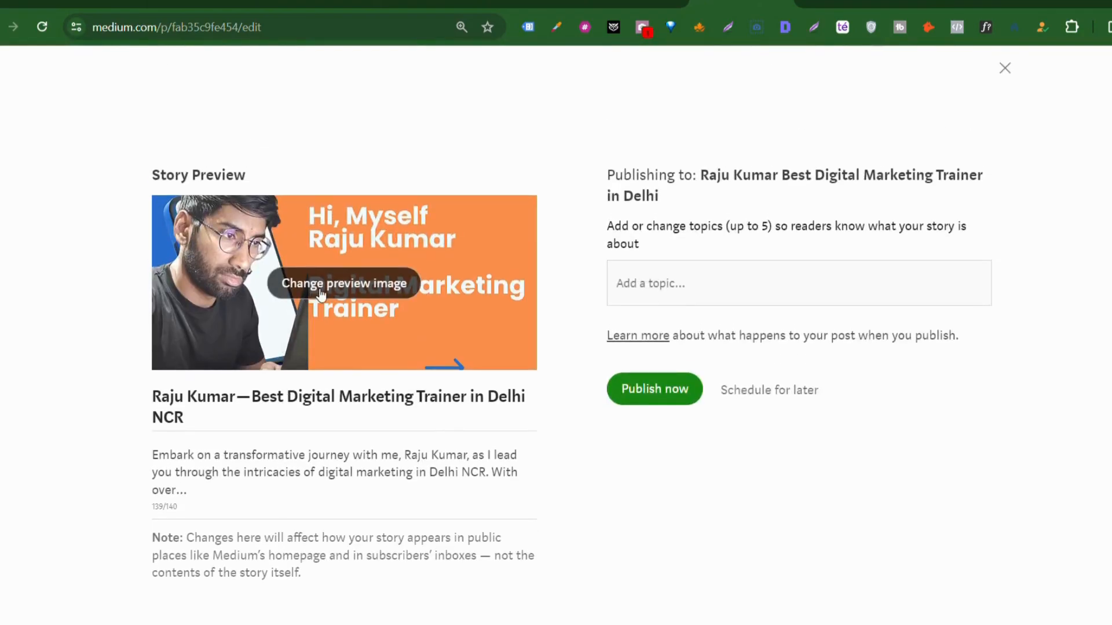
left_click(675, 287)
type("Digital Marketing")
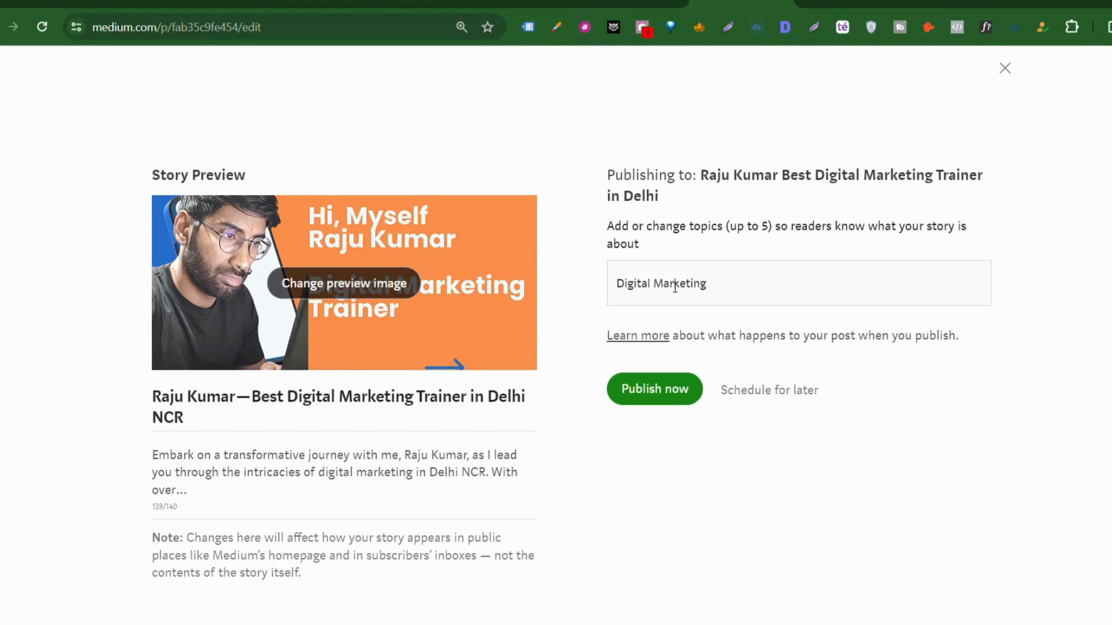
left_click(639, 324)
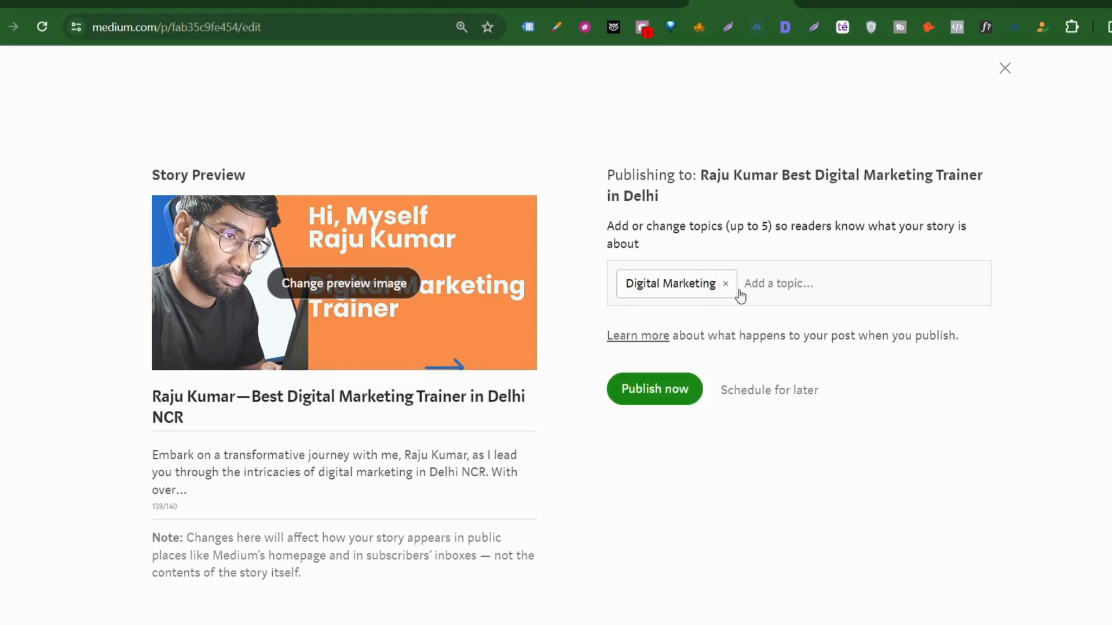
type("Digital Marketing Course")
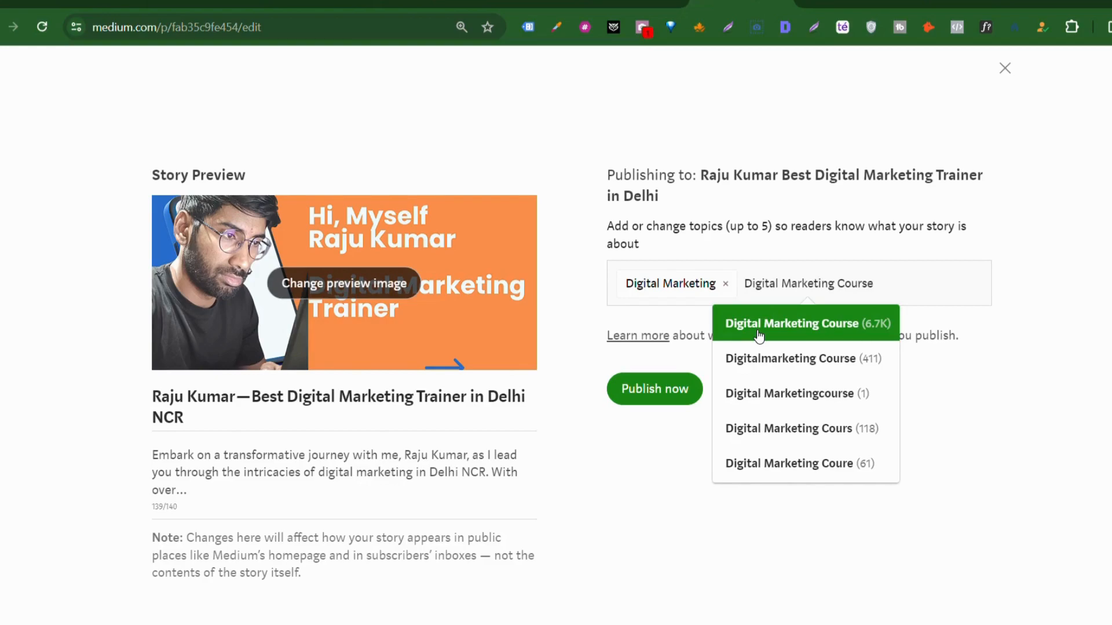
left_click(758, 335)
Step: Add Digital Marketing Trainer as the third topic and publish the story
type("Dg")
key("BackSpace")
type("ig")
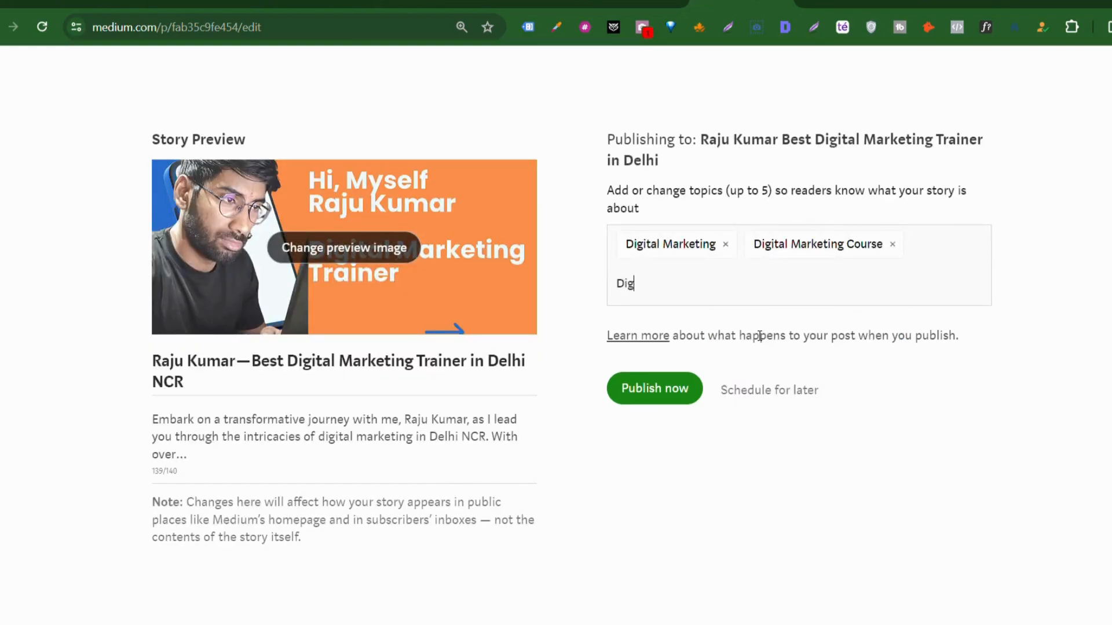
type("ital Marketing Trainer")
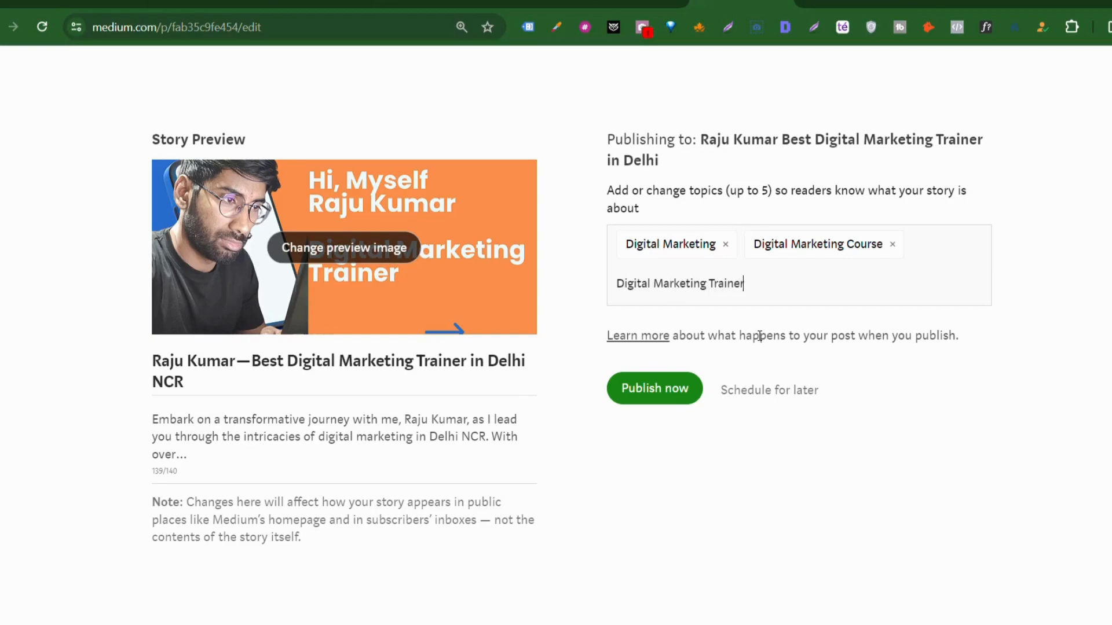
left_click(707, 329)
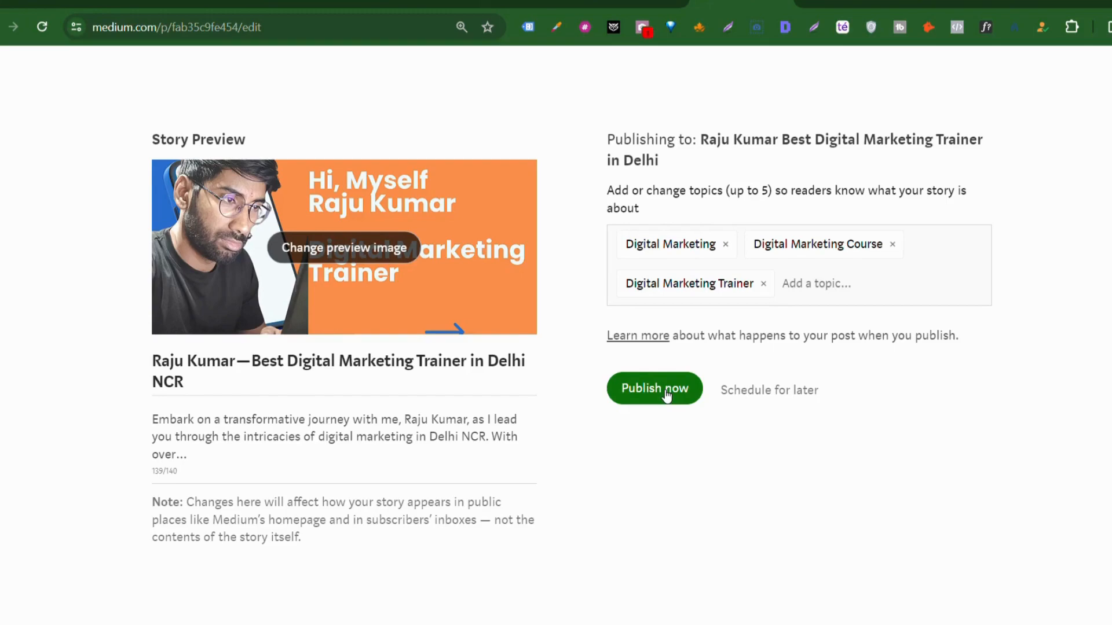
left_click(666, 394)
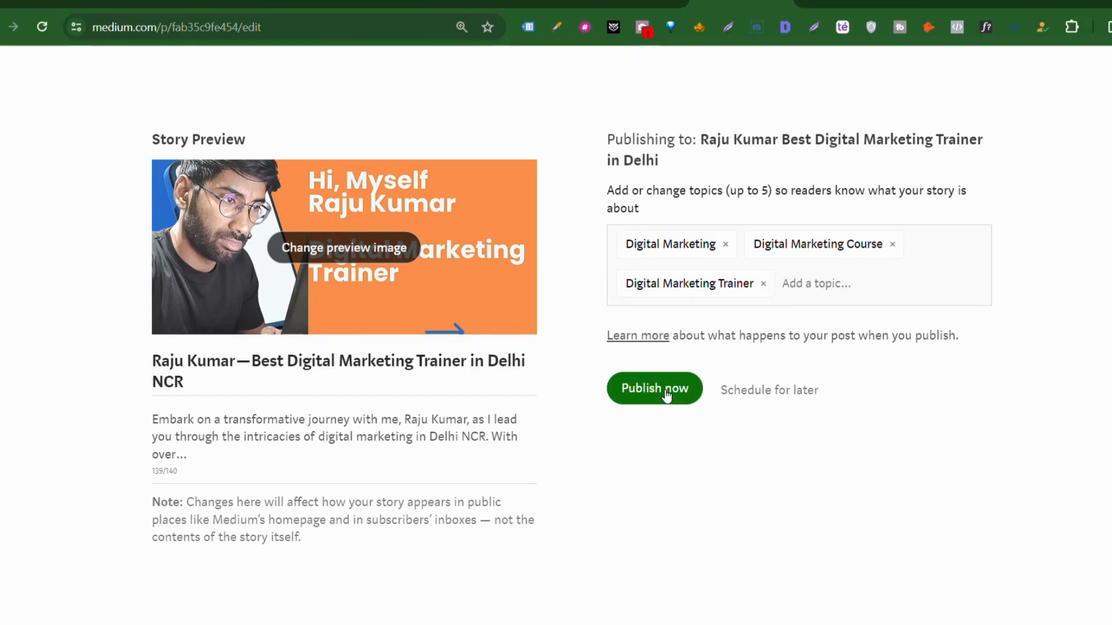
Step: Clear the Medium preview subtitle and paste the LinkedIn headline into it
double_click(282, 438)
triple_click(282, 438)
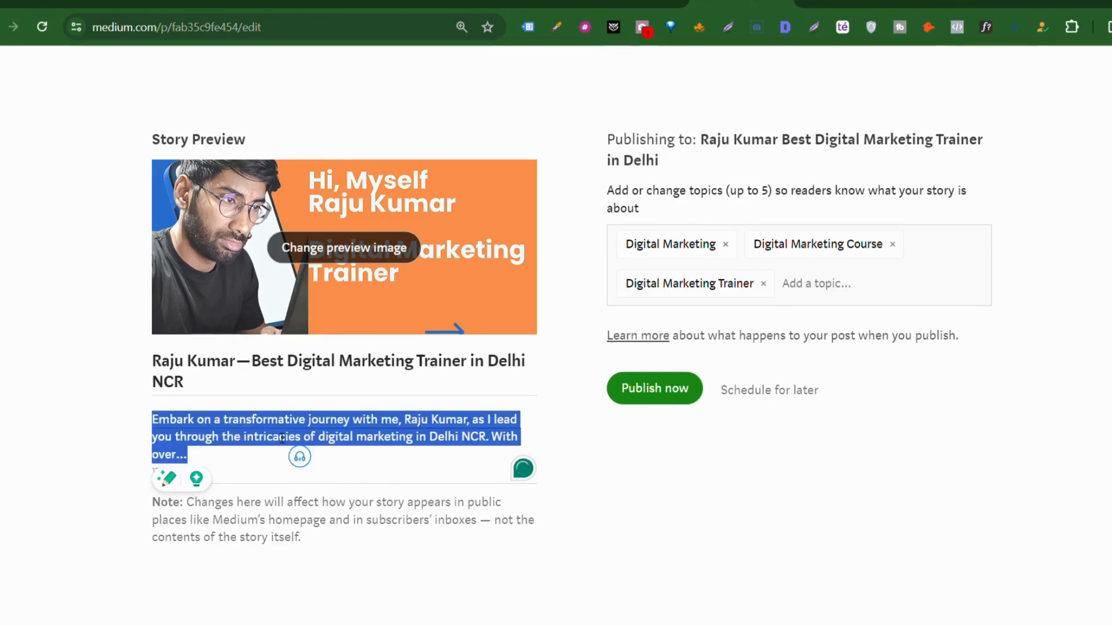
key("BackSpace")
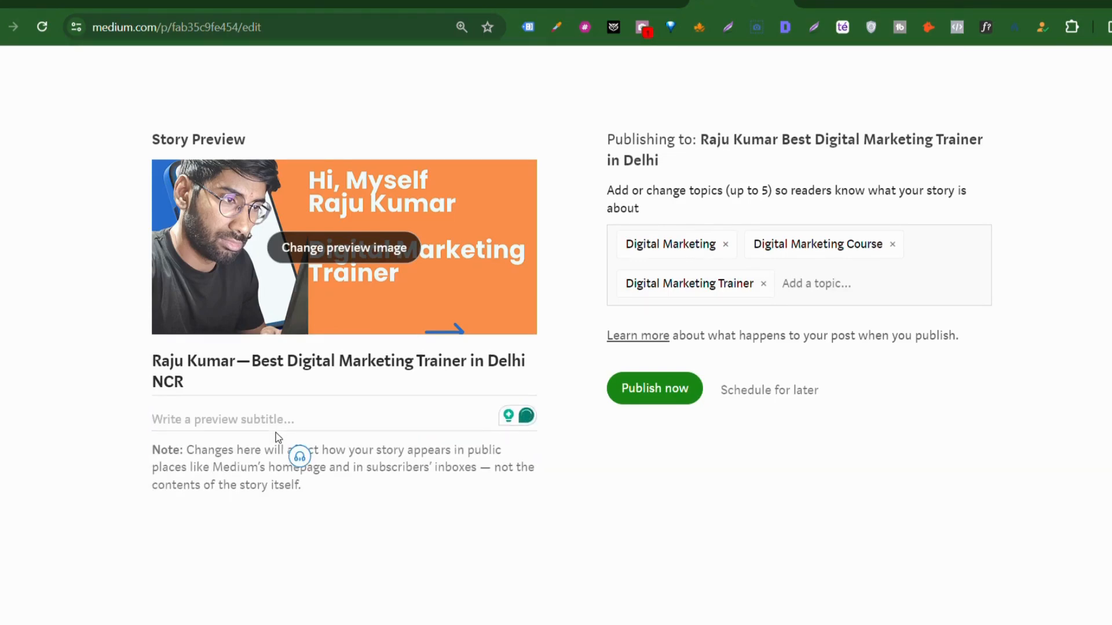
left_click(952, 3)
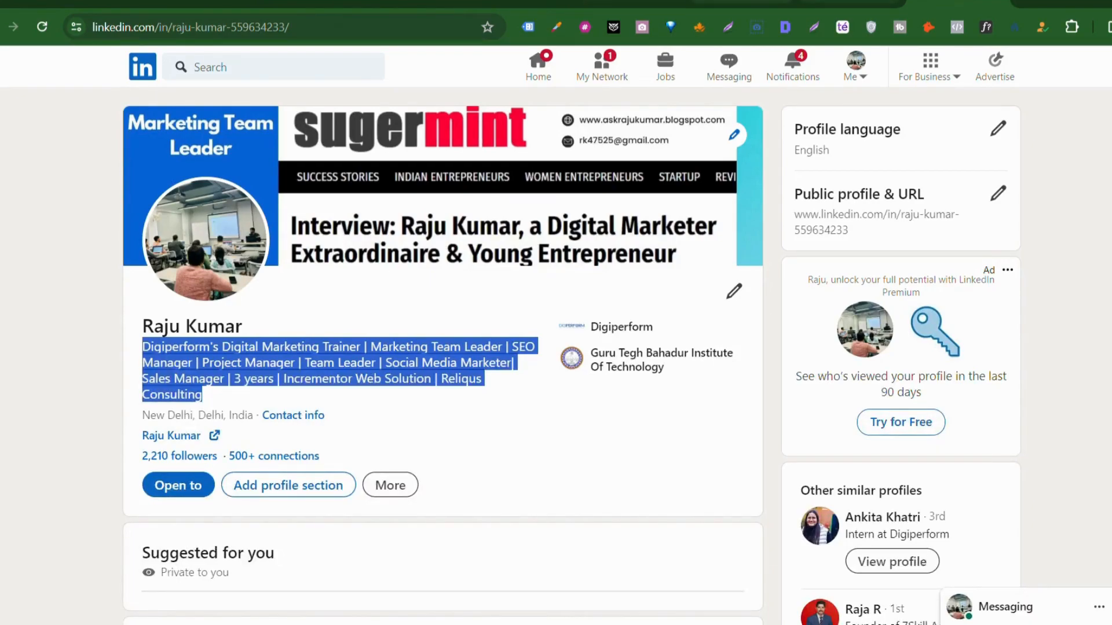
left_click(741, 2)
type("Digiperform's Digital Marketing Trainer | Marketing Team Leader | SEO Manager | Project Manager | Team Leader | Social Media Marketer| Sales Manager | 3 years | Incrementor Web Solution | Reliqus Consulting")
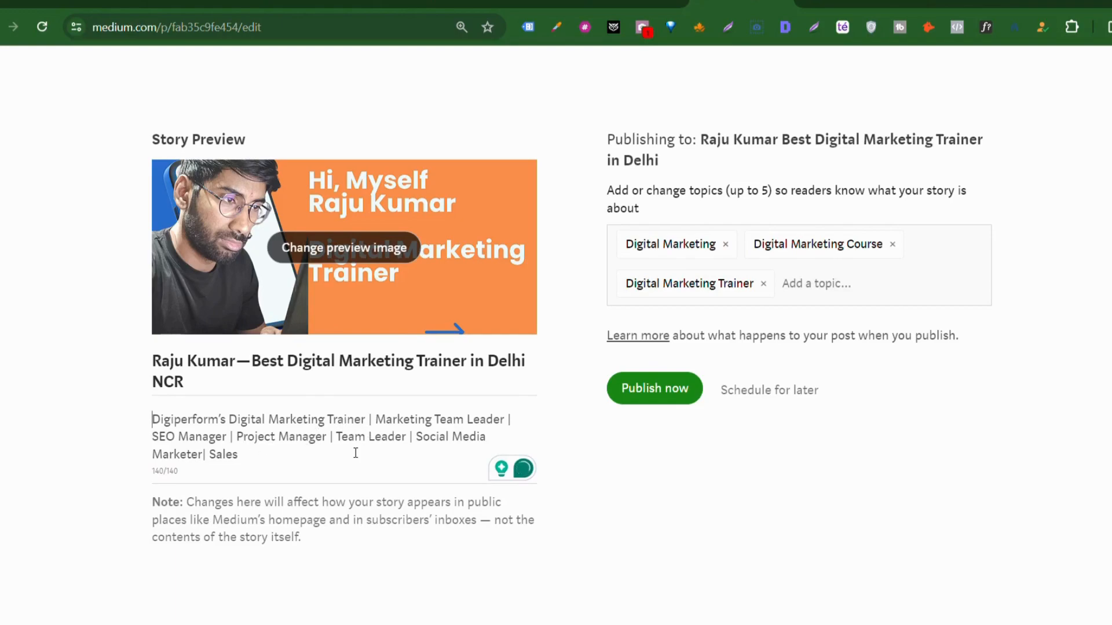
Step: Replace the subtitle with the intro 'Hello Everyone, I am Digital Marketing Trainer… sharing my journey of 3 years…'
left_click_drag(251, 459, 132, 426)
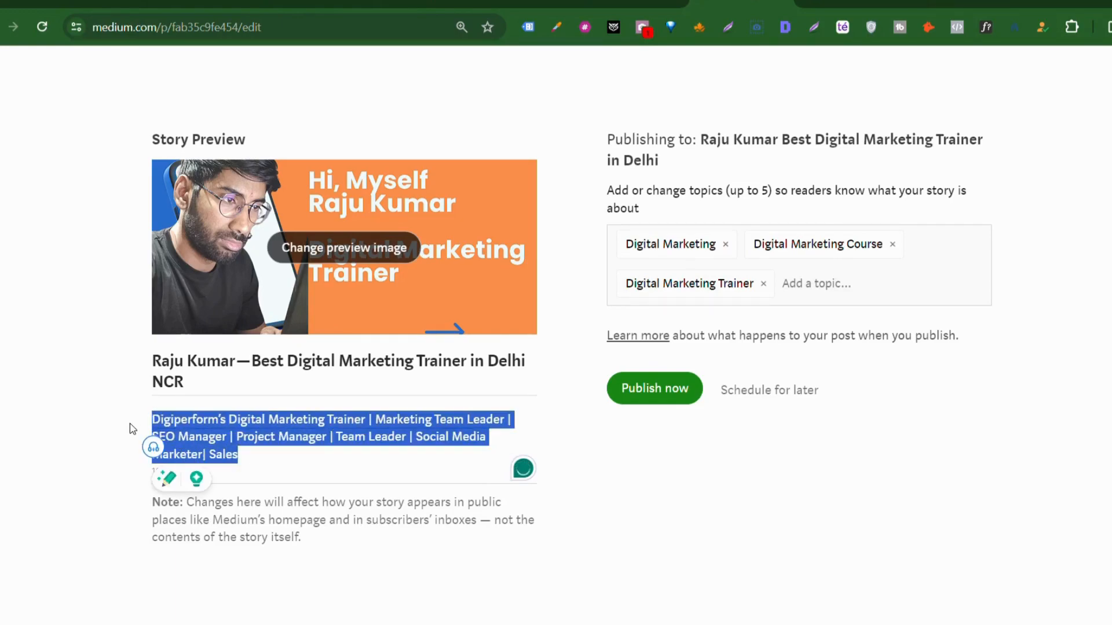
type("Hello Everyone, I am Digital Marketing Train")
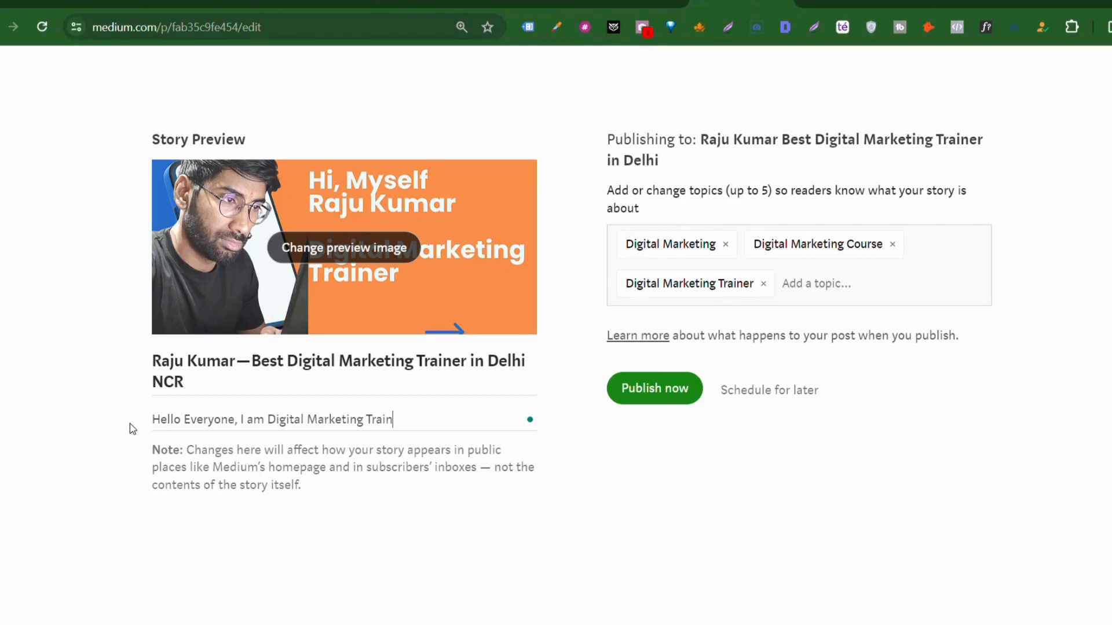
type("er and I am sharing my journey of ")
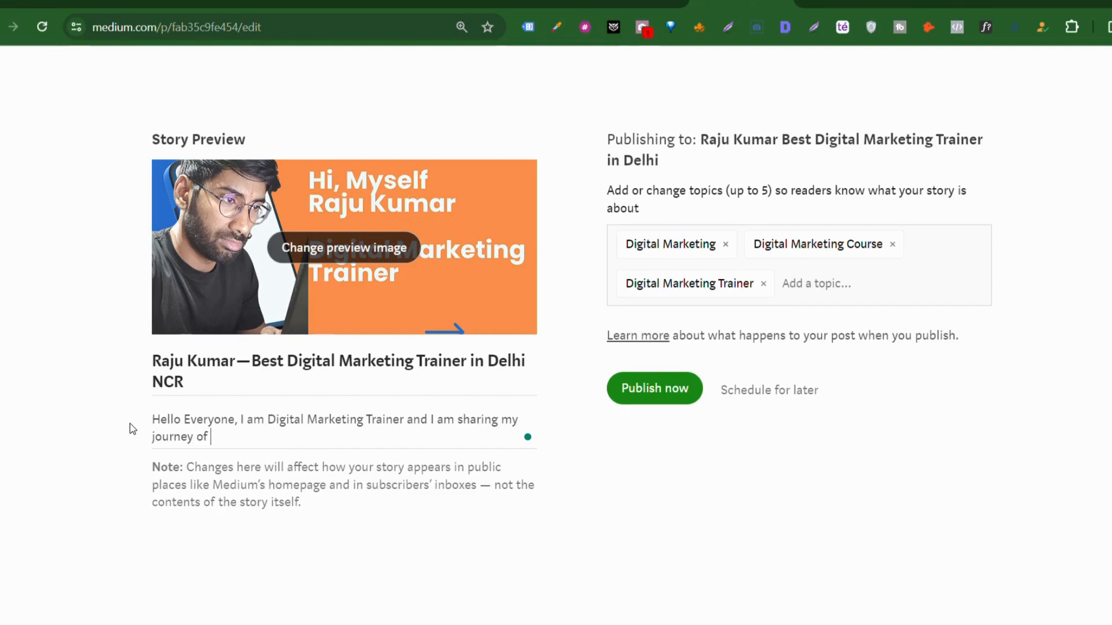
type("3 years with you")
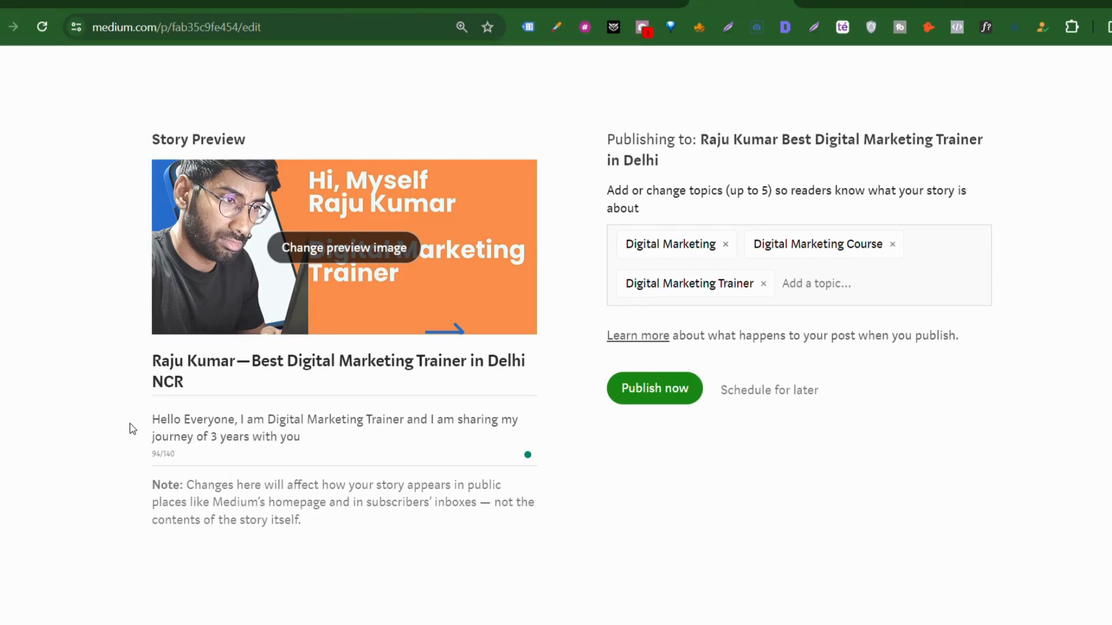
type(" with what a ")
type("Digital Marketin")
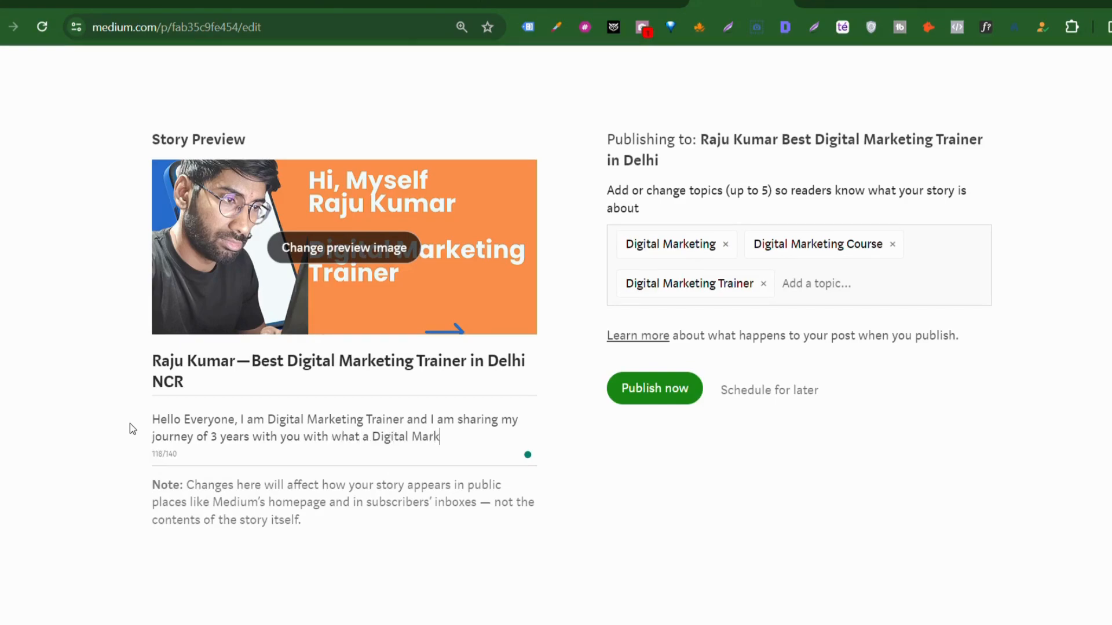
type("g can provi")
type("de you")
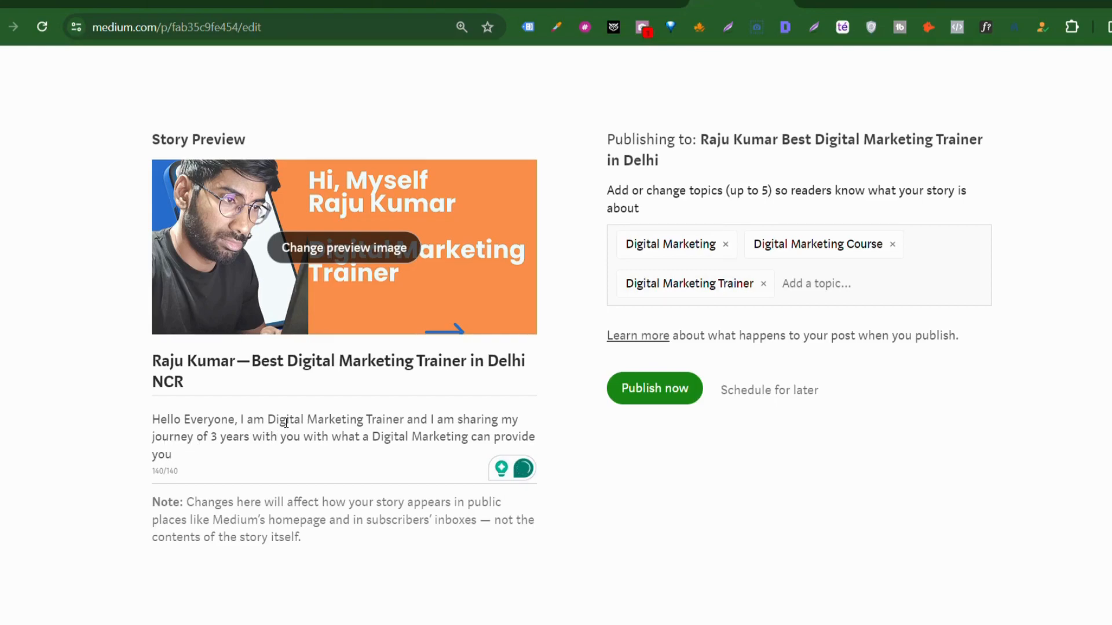
scroll(285, 422, "up", 1)
scroll(285, 422, "down", 3)
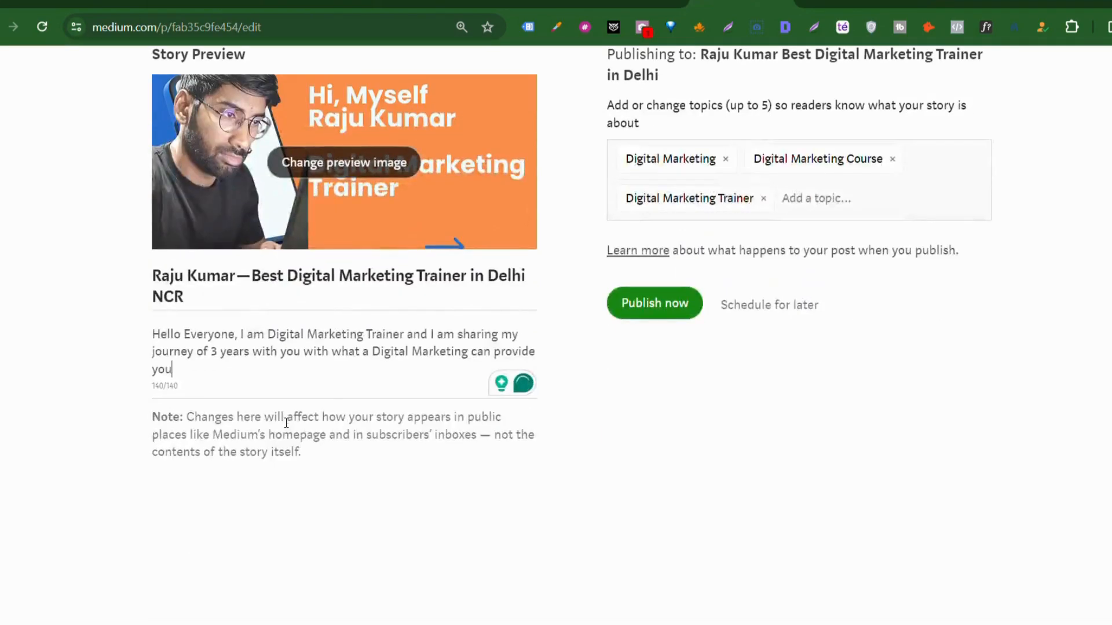
Step: Publish the story and dismiss the 'Your story is published!' message
left_click(672, 312)
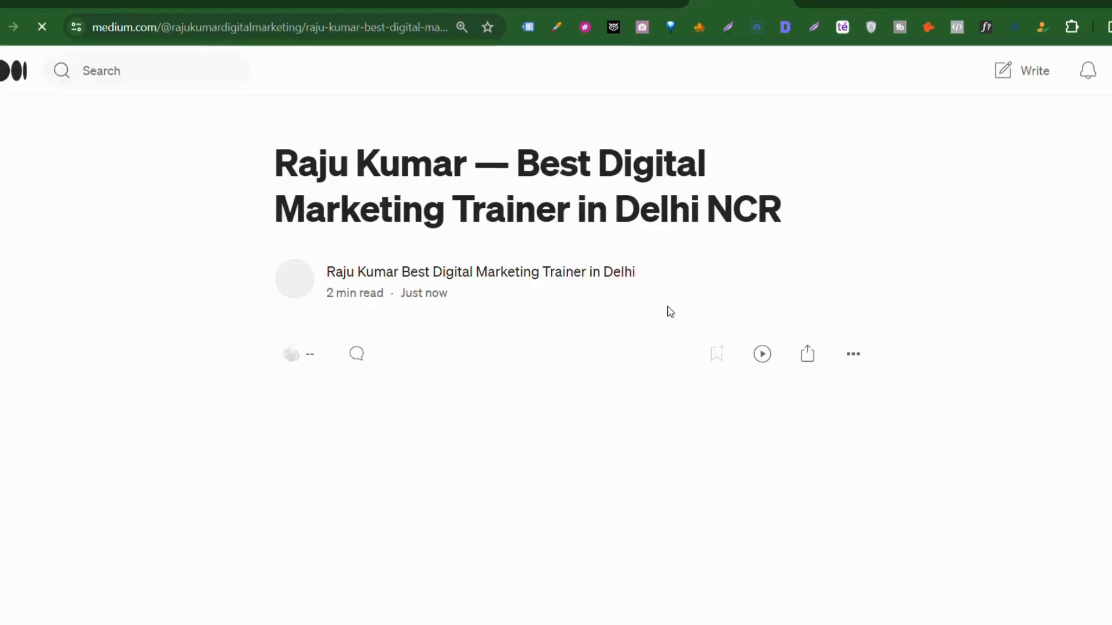
scroll(667, 309, "down", 5)
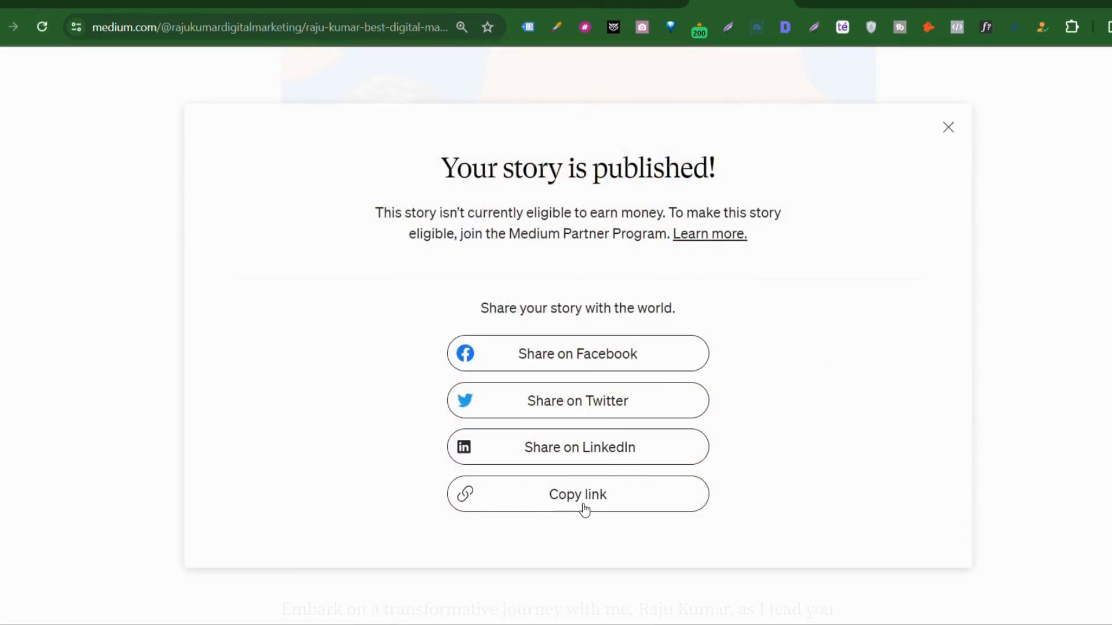
left_click(948, 127)
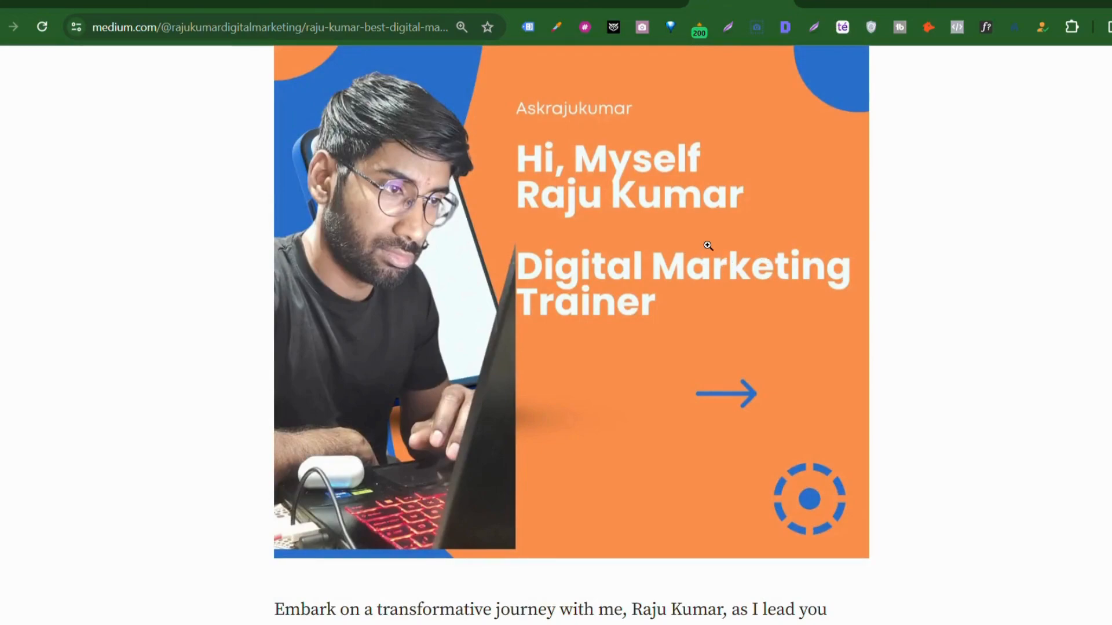
scroll(708, 248, "up", 5)
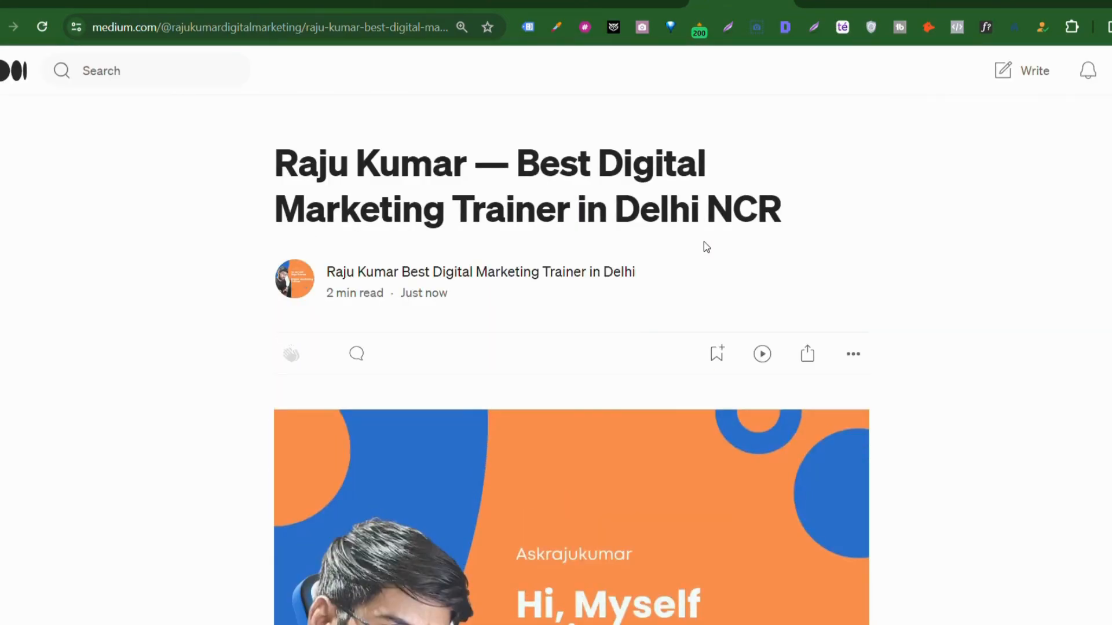
Step: Copy the published story's link from its Share options
left_click(813, 363)
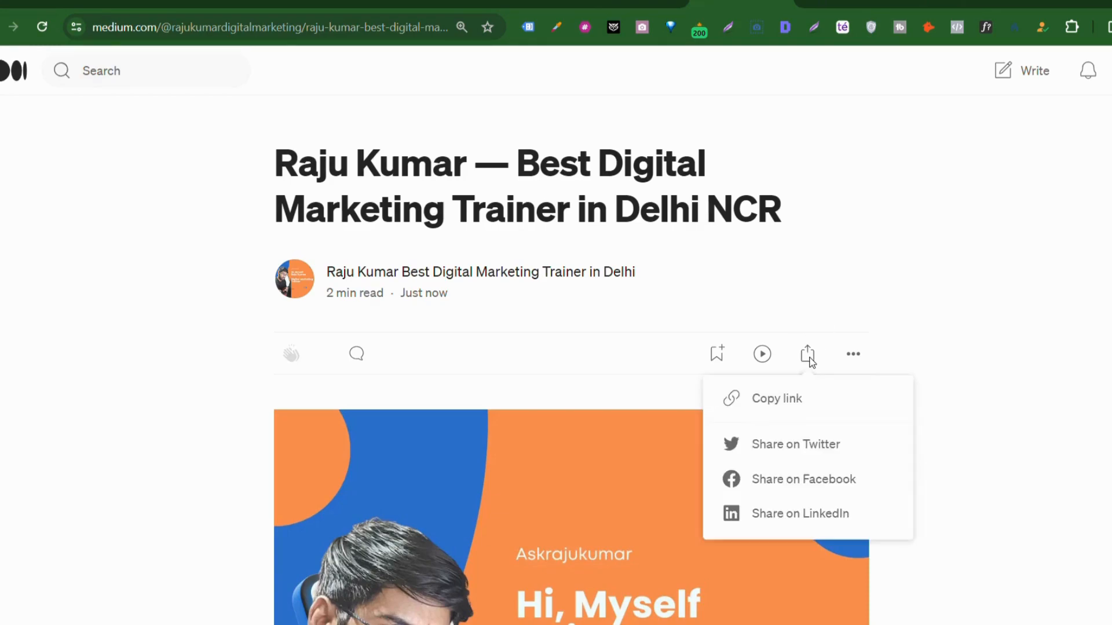
left_click(788, 405)
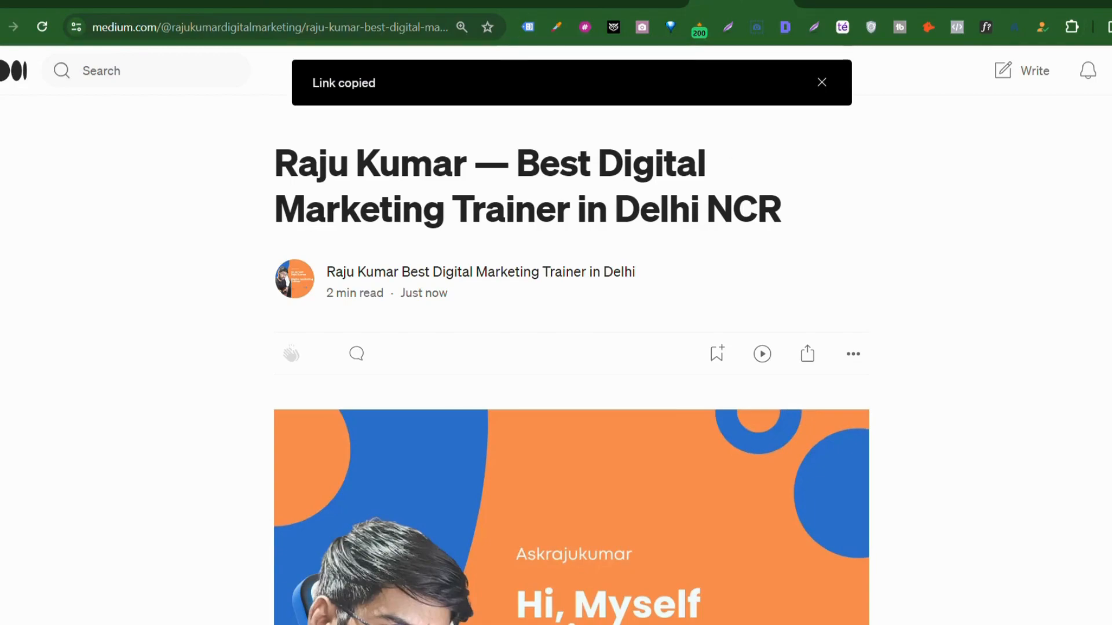
left_click(634, 3)
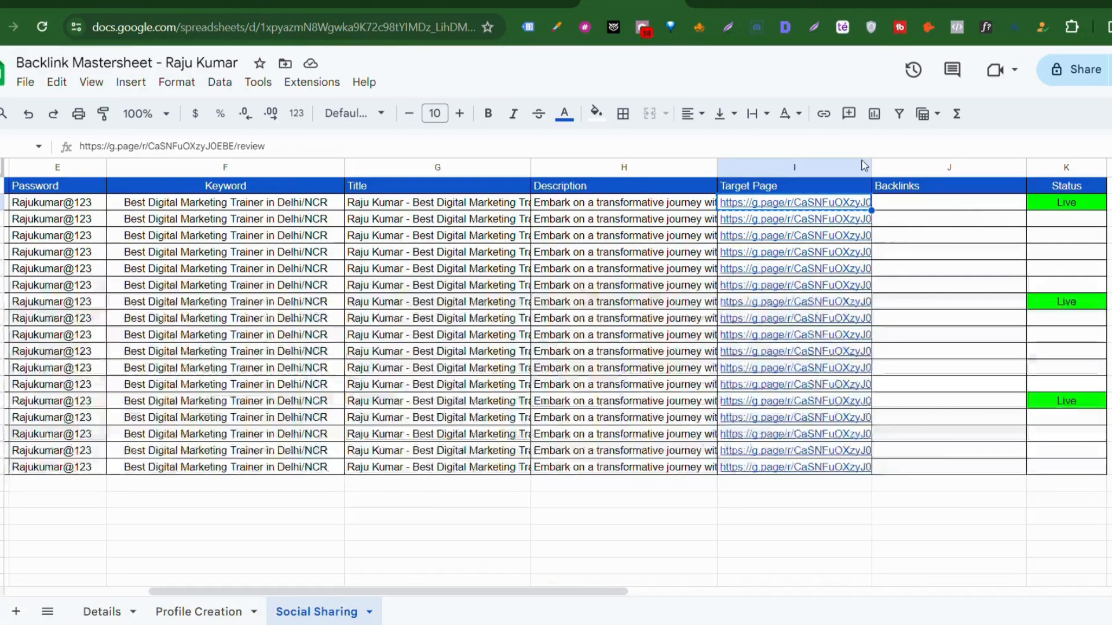
Step: Paste the Medium story link into the Backlinks cell J2
left_click(941, 207)
double_click(943, 212)
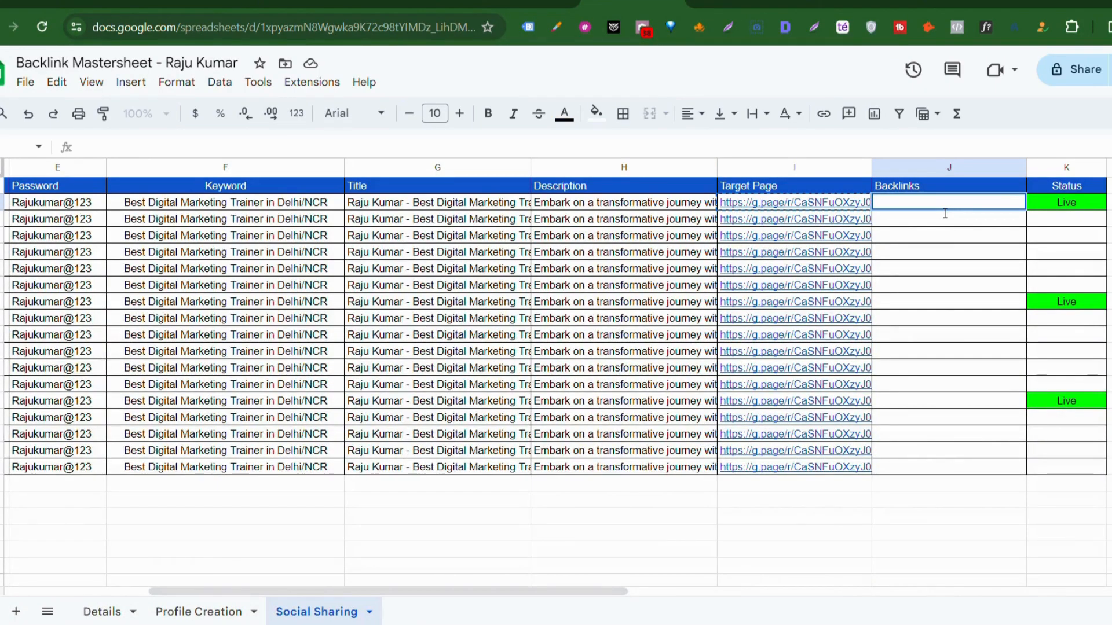
key("ctrl+v")
left_click(939, 241)
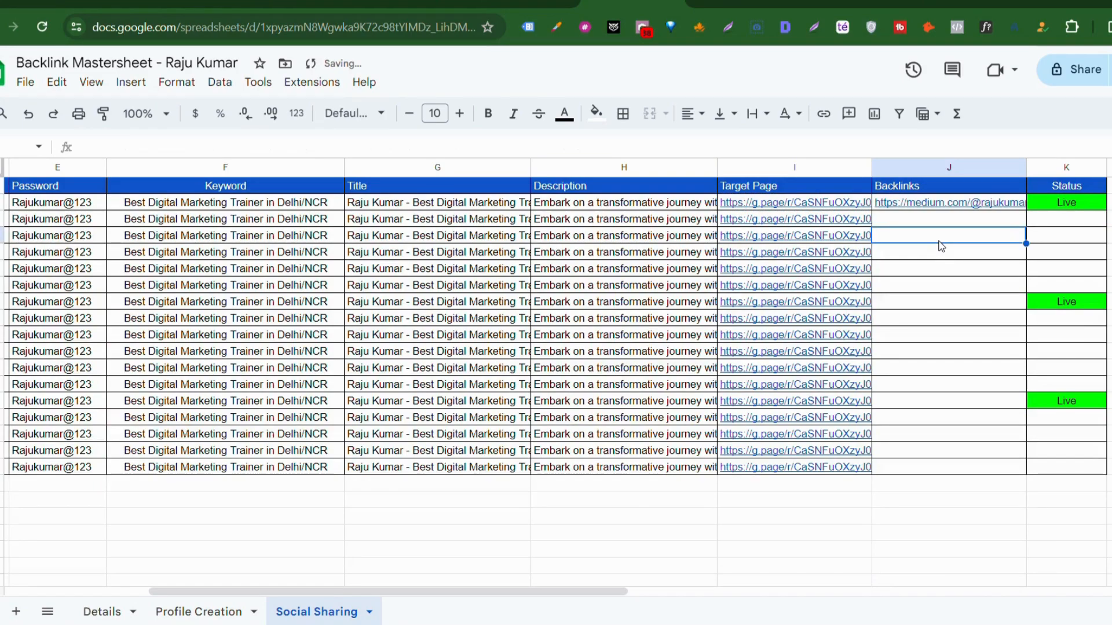
scroll(941, 246, "left", 5)
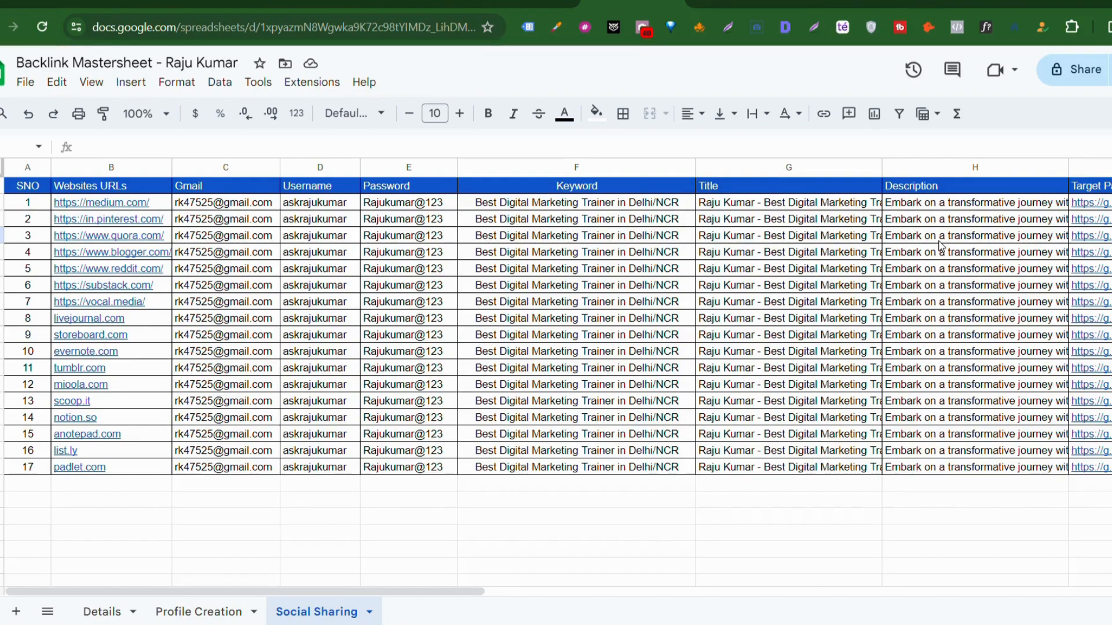
left_click(540, 386)
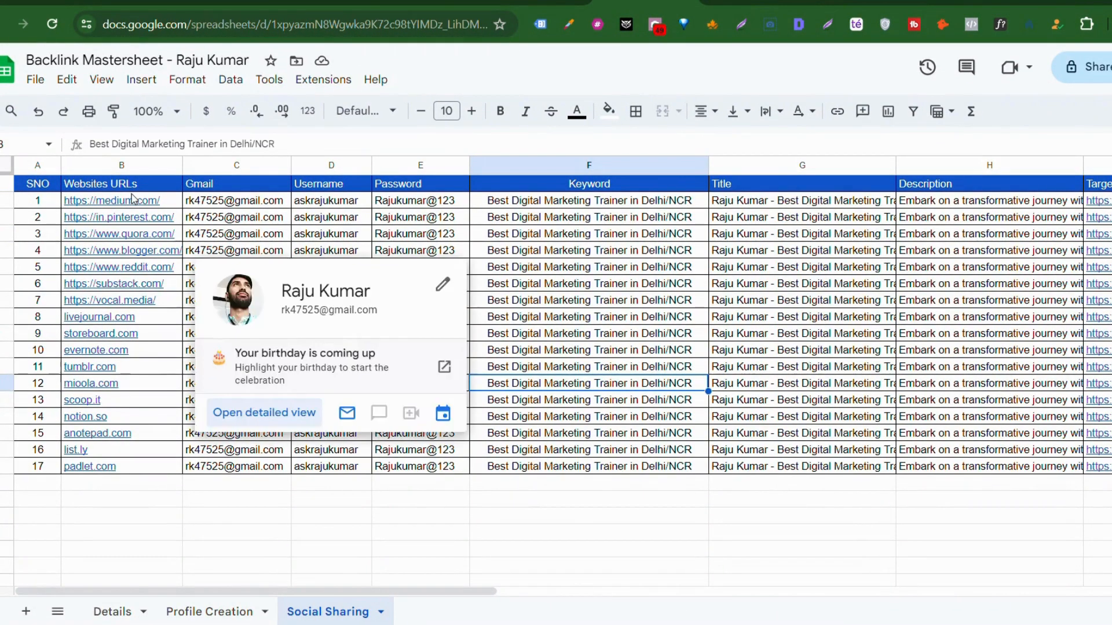
left_click(142, 222)
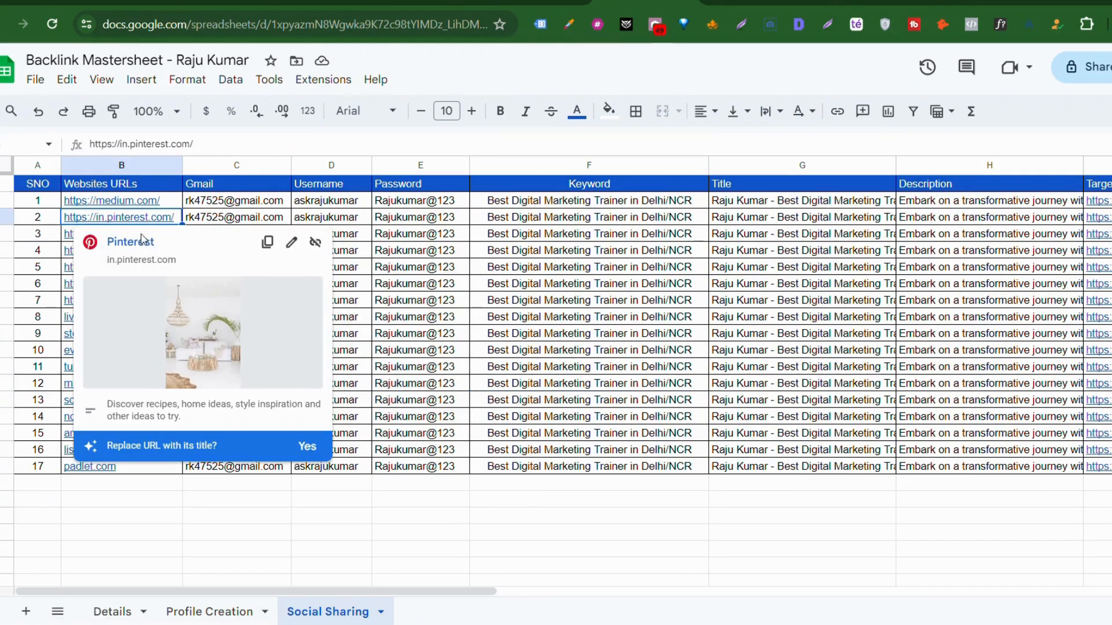
Step: Open the Pinterest site and view the business profile with 44 followers and 8 following
left_click(139, 249)
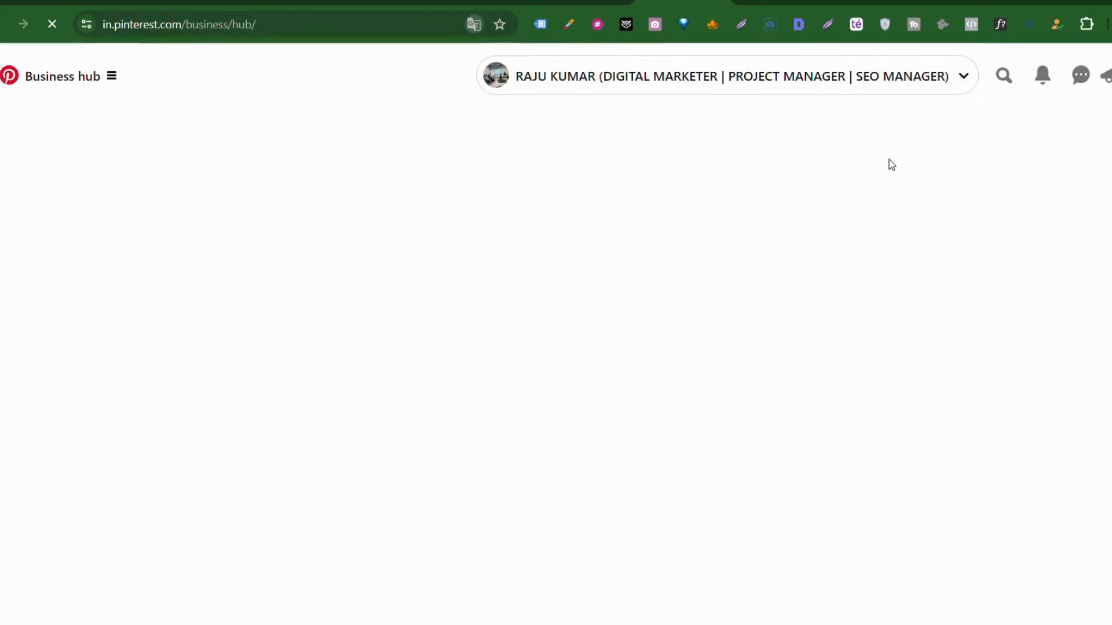
left_click(1111, 75)
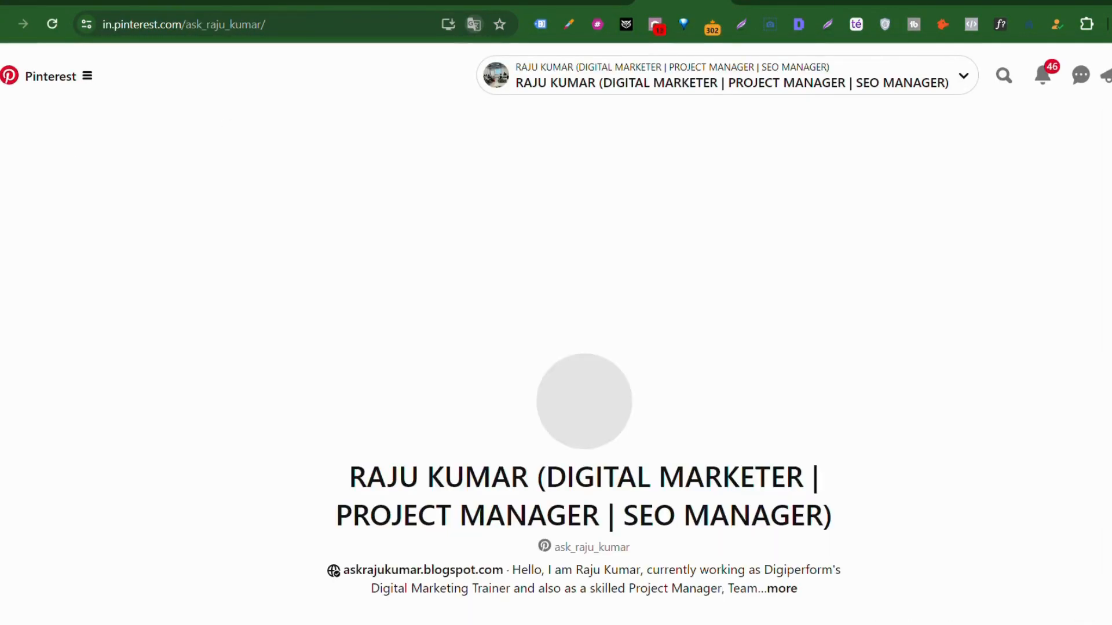
scroll(790, 223, "down", 1)
scroll(790, 224, "up", 3)
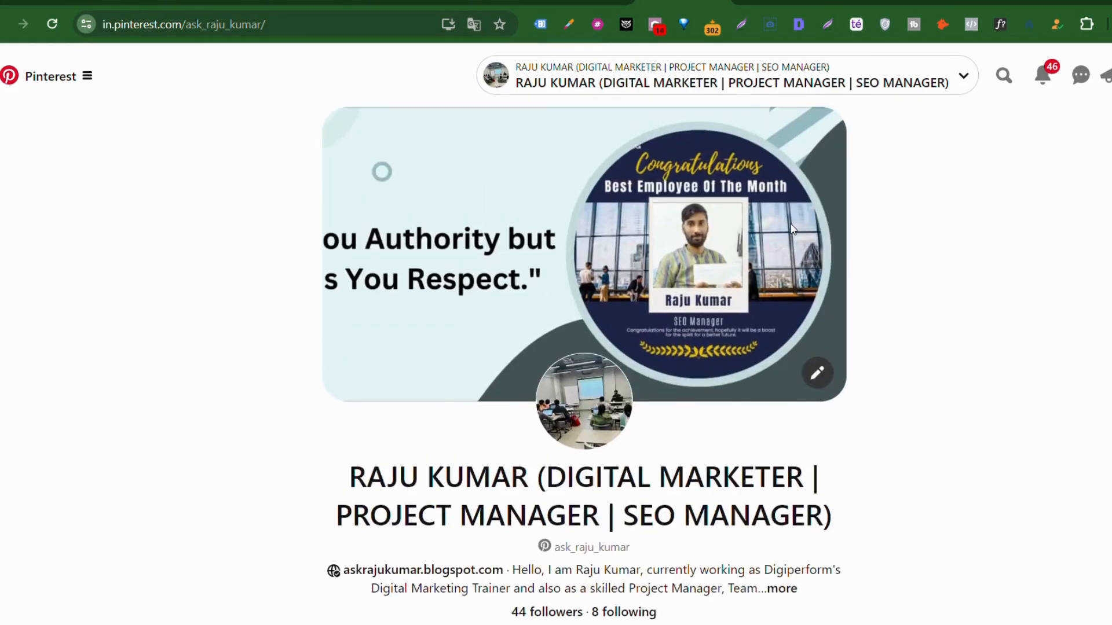
scroll(792, 226, "down", 4)
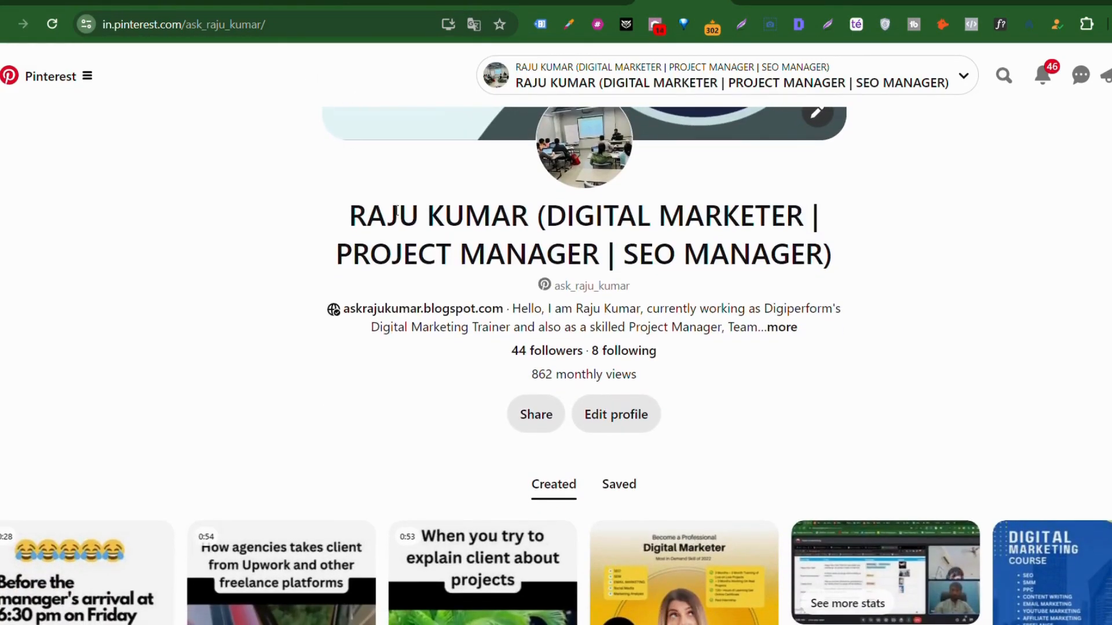
scroll(405, 232, "down", 5)
scroll(417, 248, "up", 9)
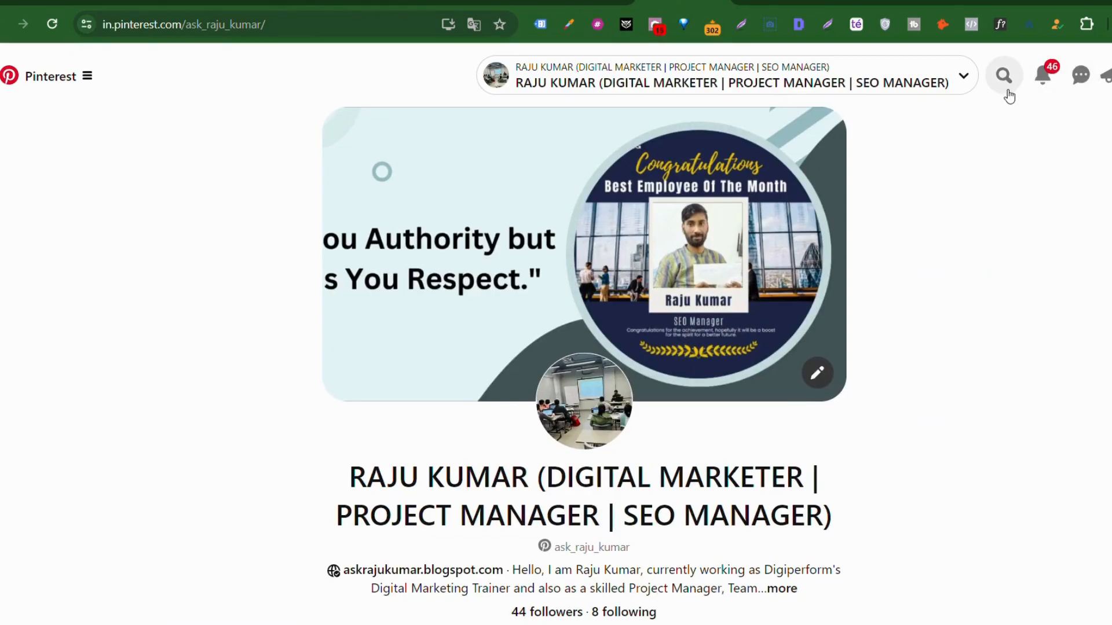
scroll(826, 376, "down", 10)
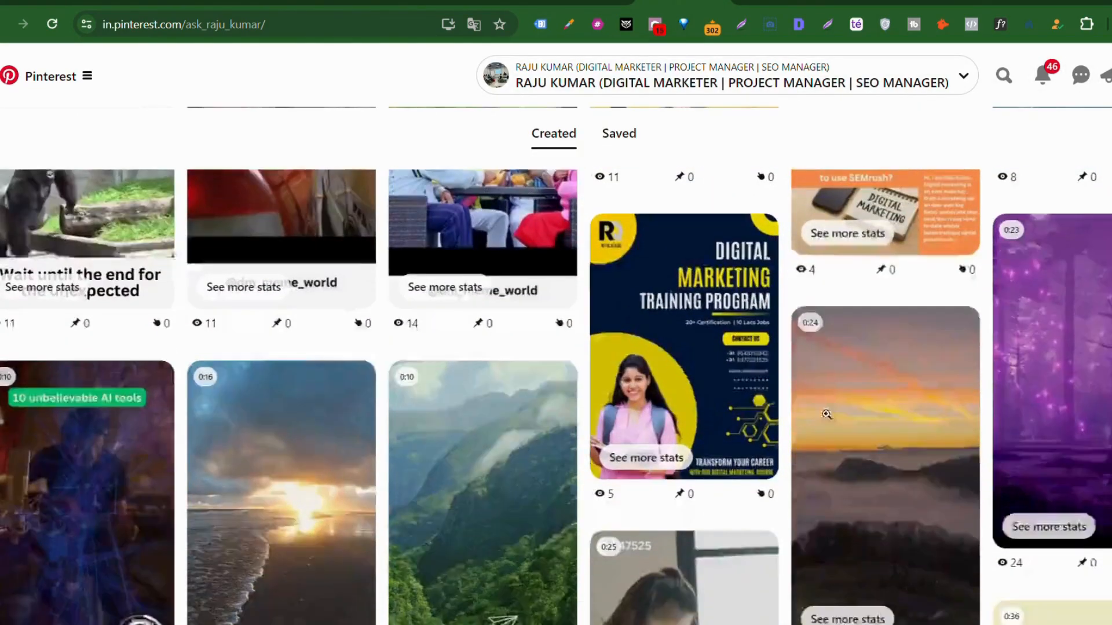
scroll(826, 414, "up", 8)
scroll(826, 414, "down", 4)
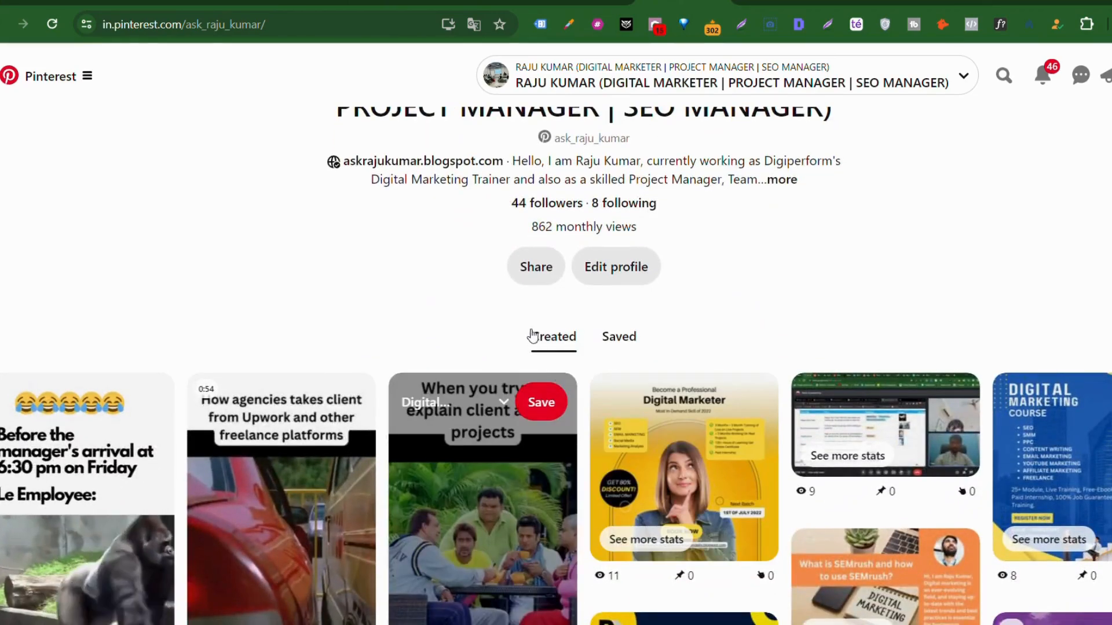
scroll(534, 339, "down", 6)
scroll(551, 337, "up", 8)
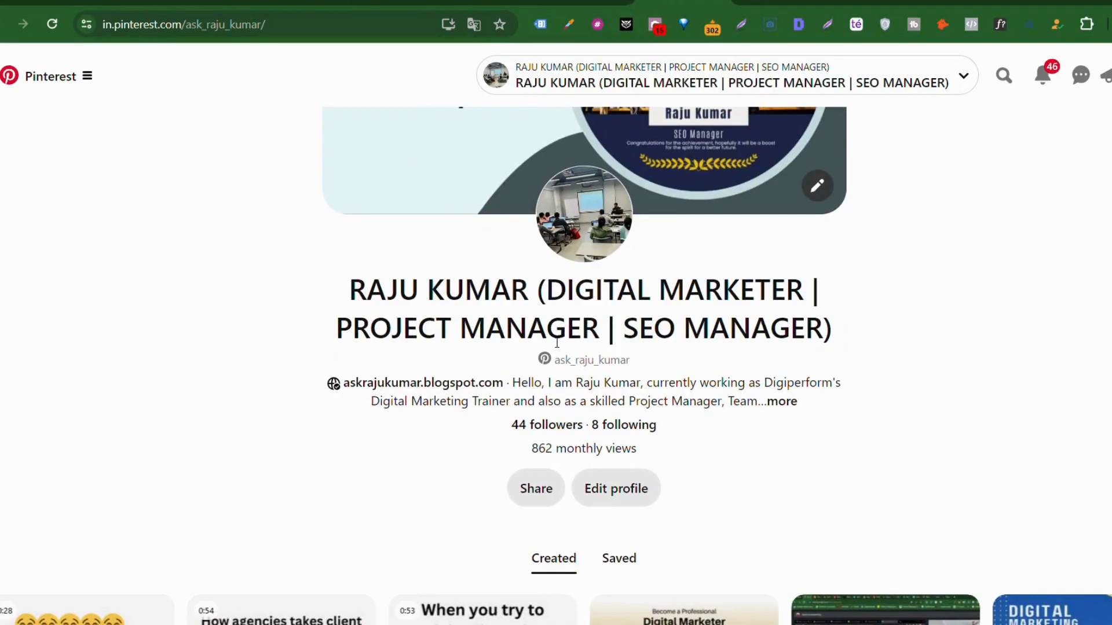
Step: Bring up Pinterest's main navigation menu with Create, Analytics, Ads and Business sections
left_click(88, 77)
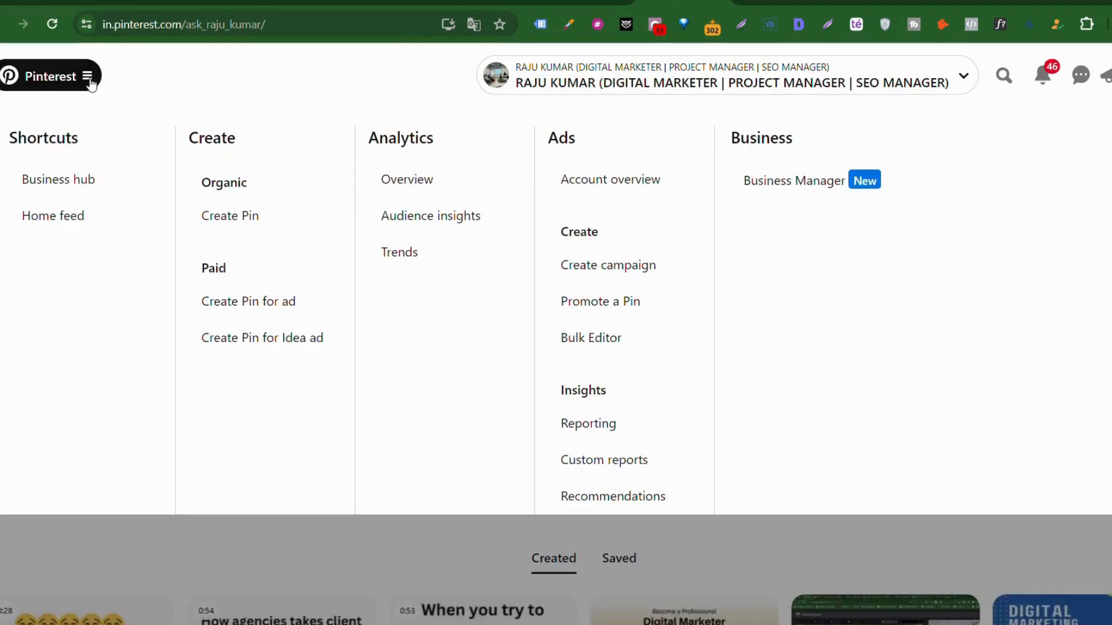
left_click(89, 81)
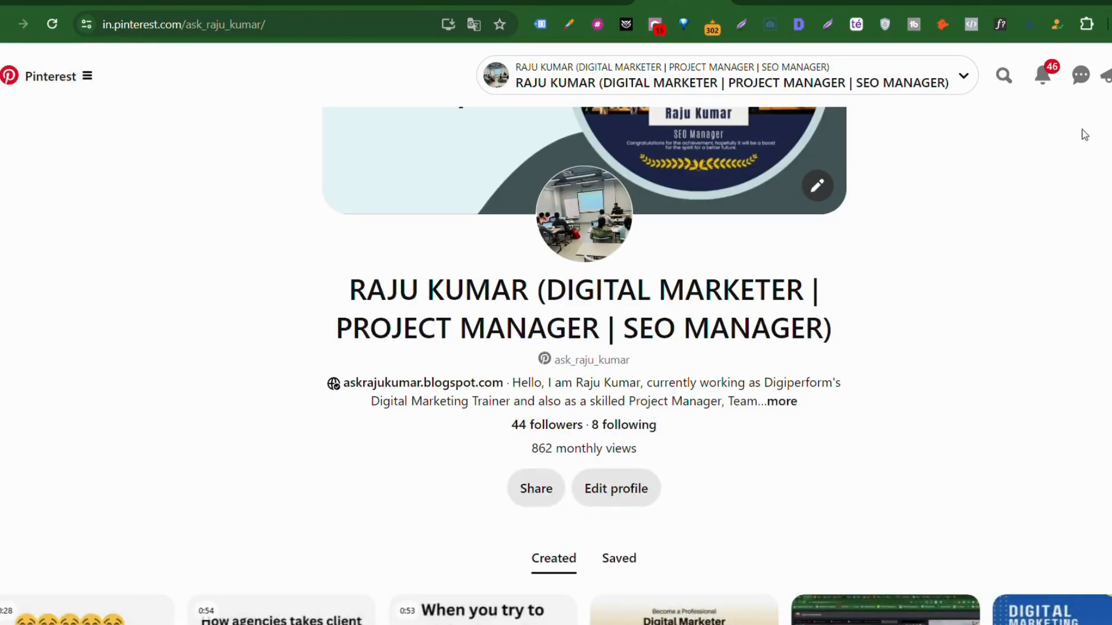
scroll(677, 368, "up", 2)
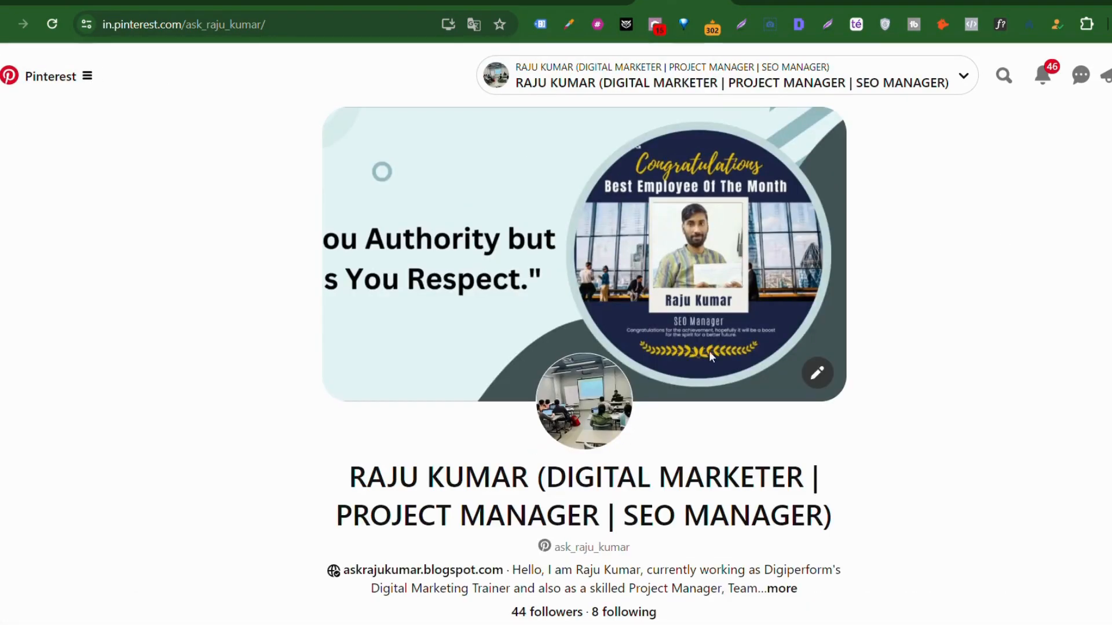
scroll(675, 366, "down", 6)
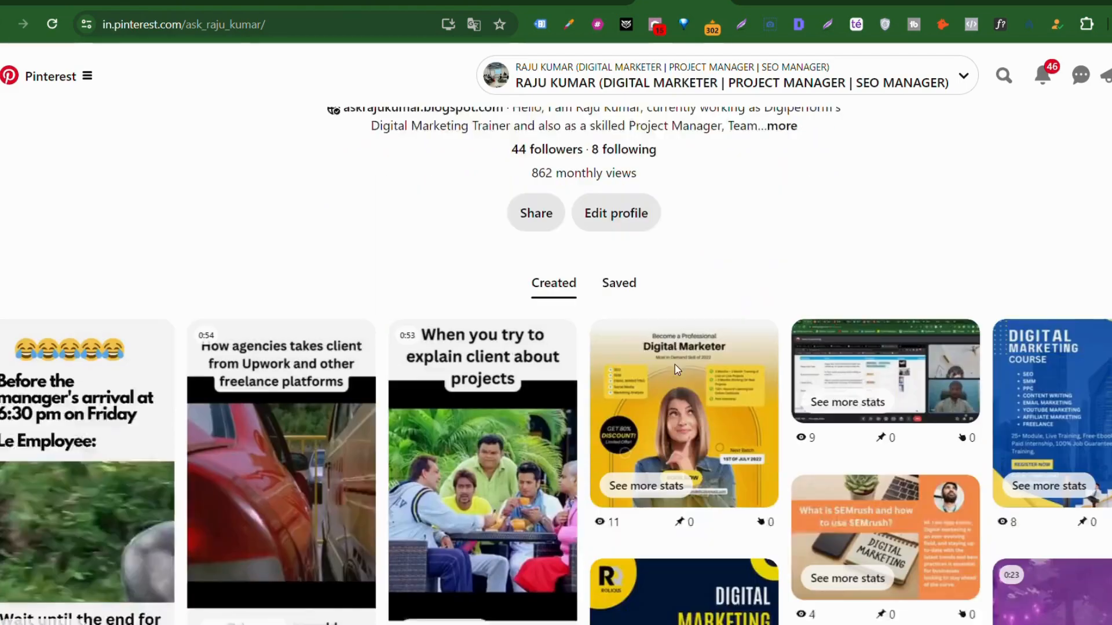
scroll(678, 369, "down", 5)
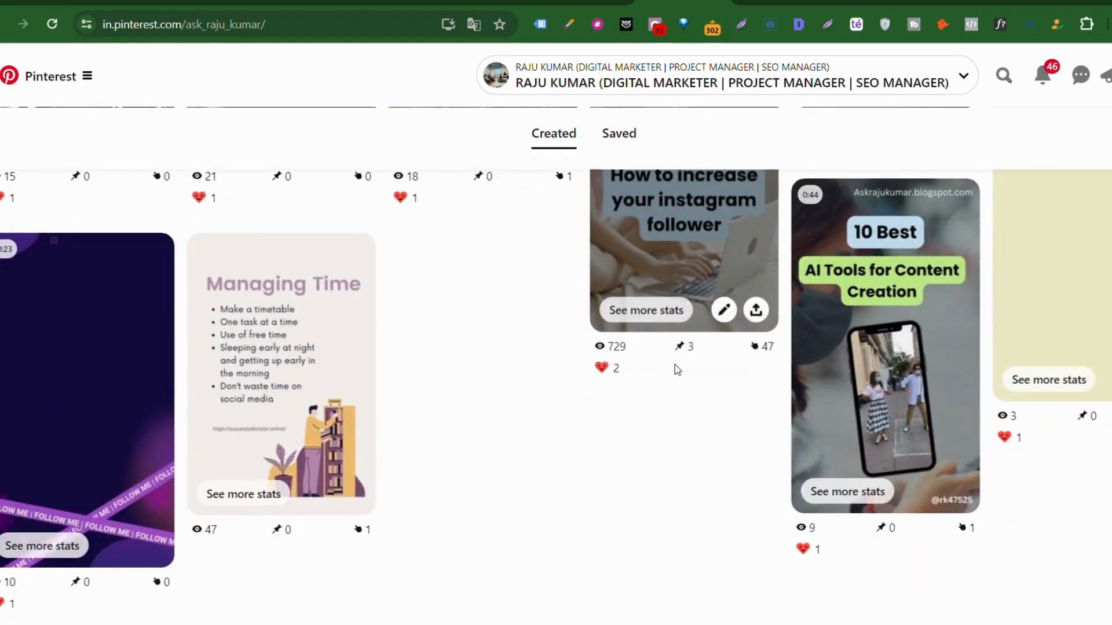
scroll(675, 367, "up", 10)
scroll(681, 370, "up", 5)
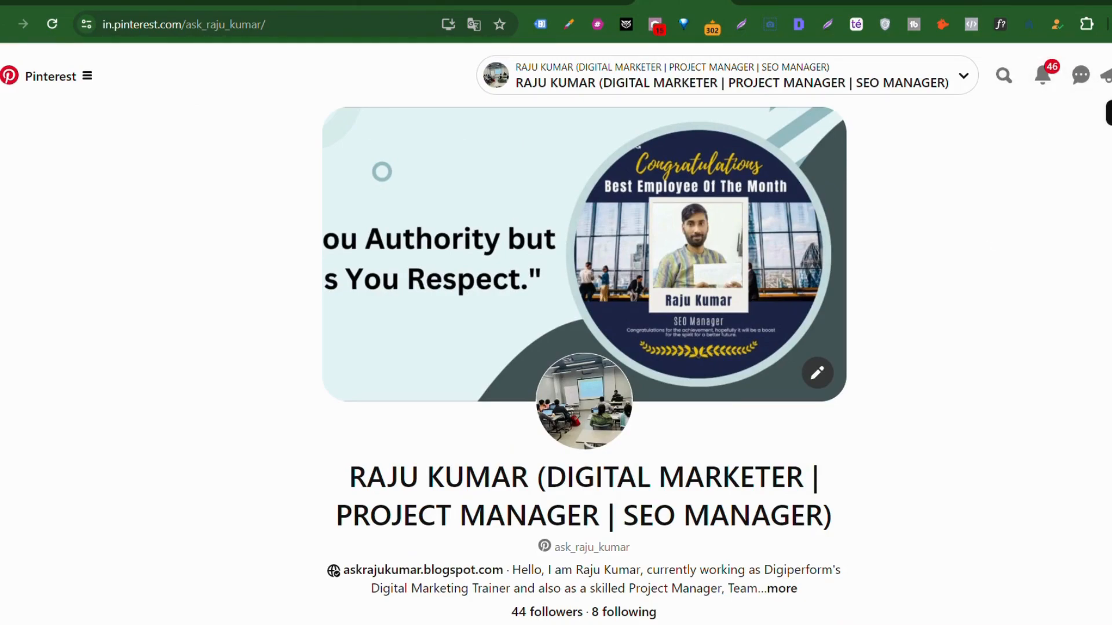
left_click(26, 83)
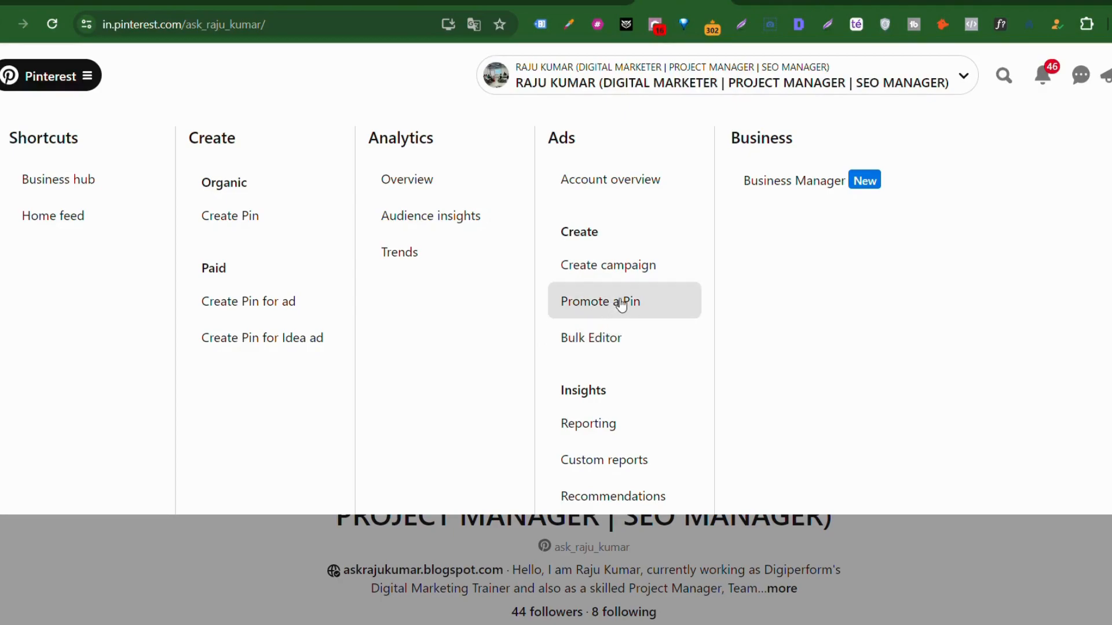
Step: Start a new pin and title it 'Best Digital Marketing Trainer in Delhi/NCR' using the sheet's keyword
left_click(235, 219)
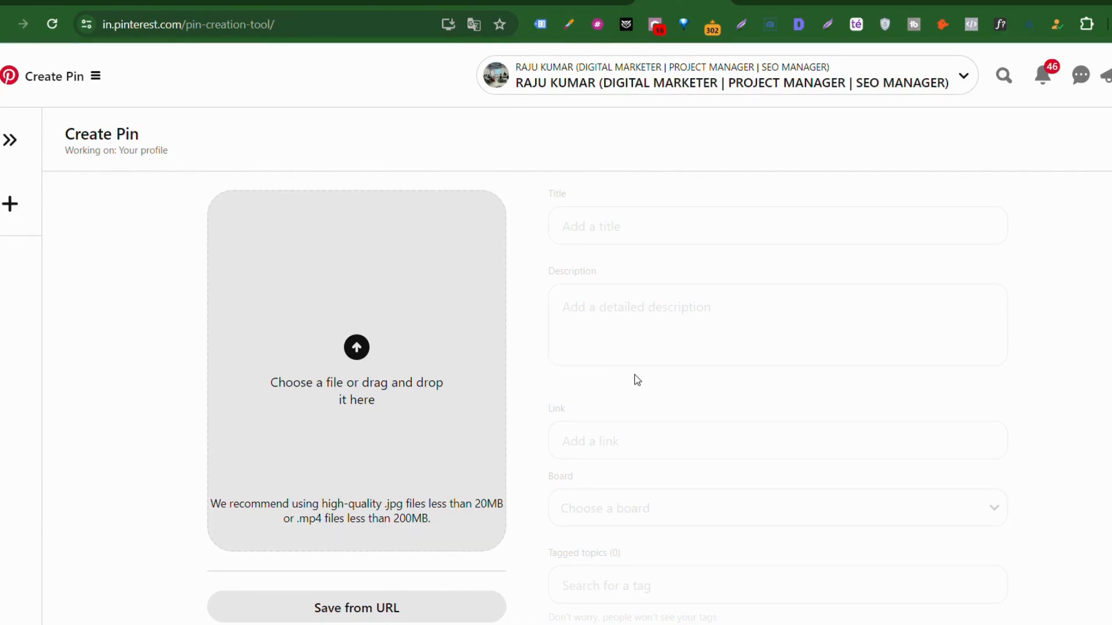
left_click(625, 244)
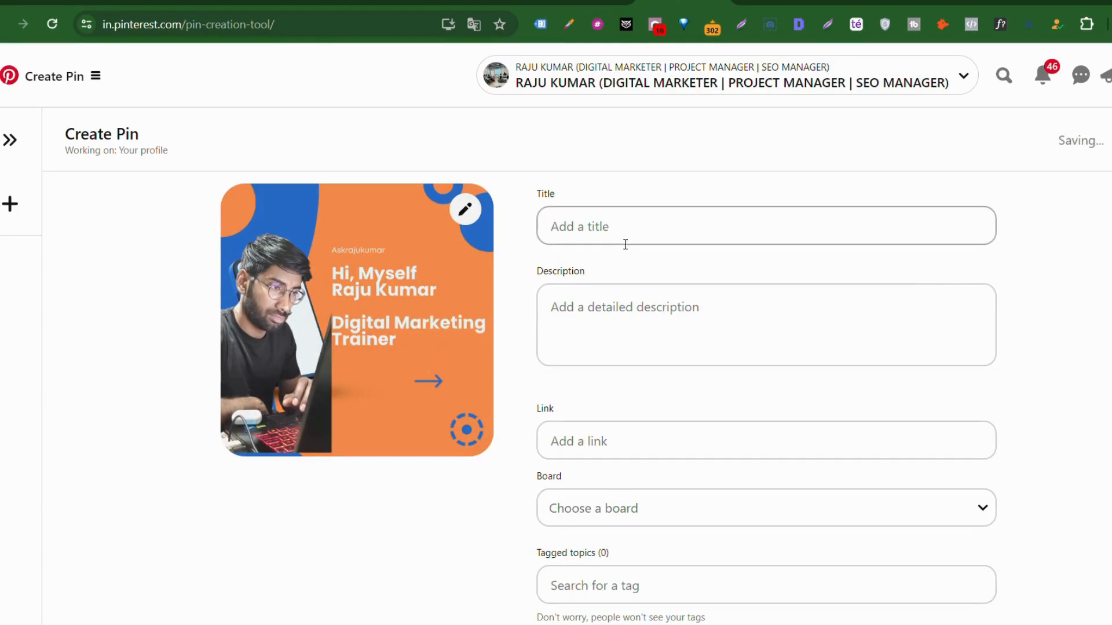
left_click(588, 2)
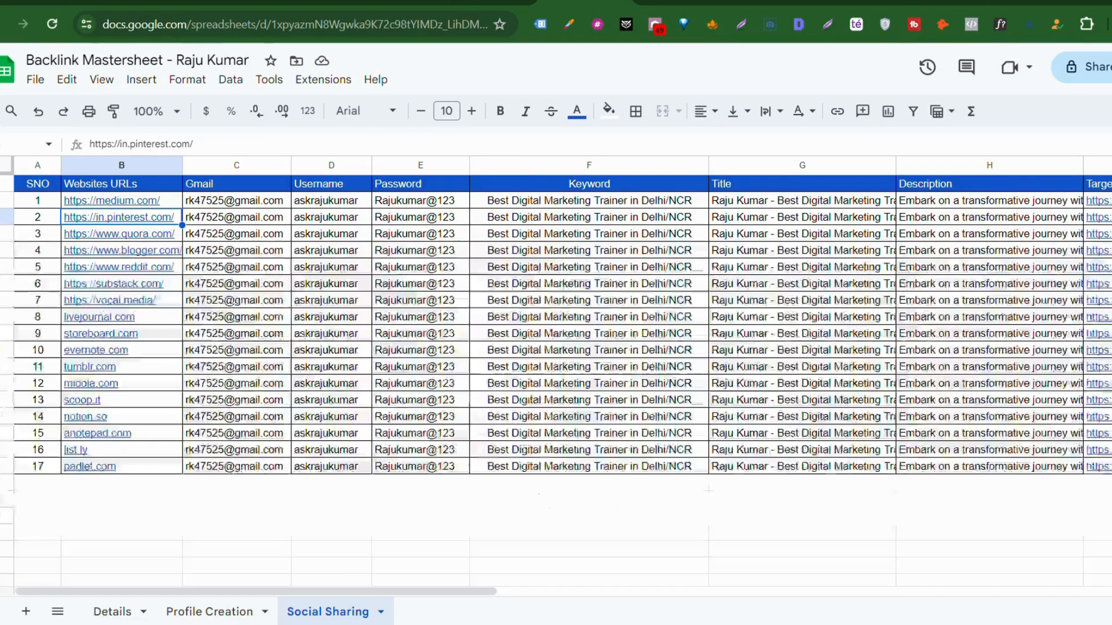
left_click(558, 203)
key("ctrl+c")
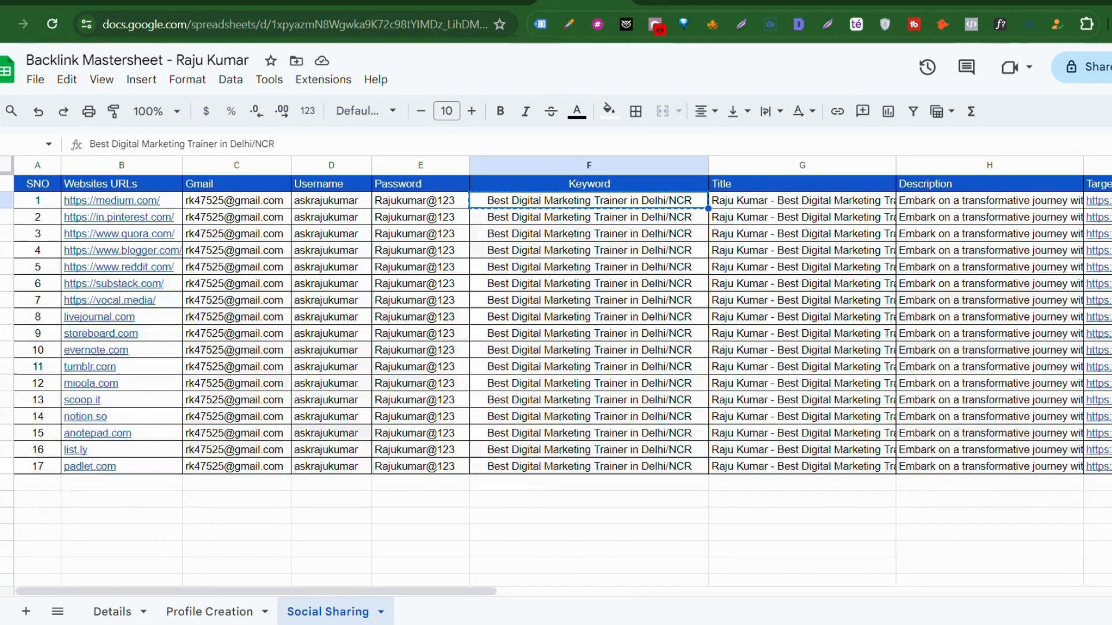
left_click(679, 1)
left_click(623, 230)
key("ctrl+v")
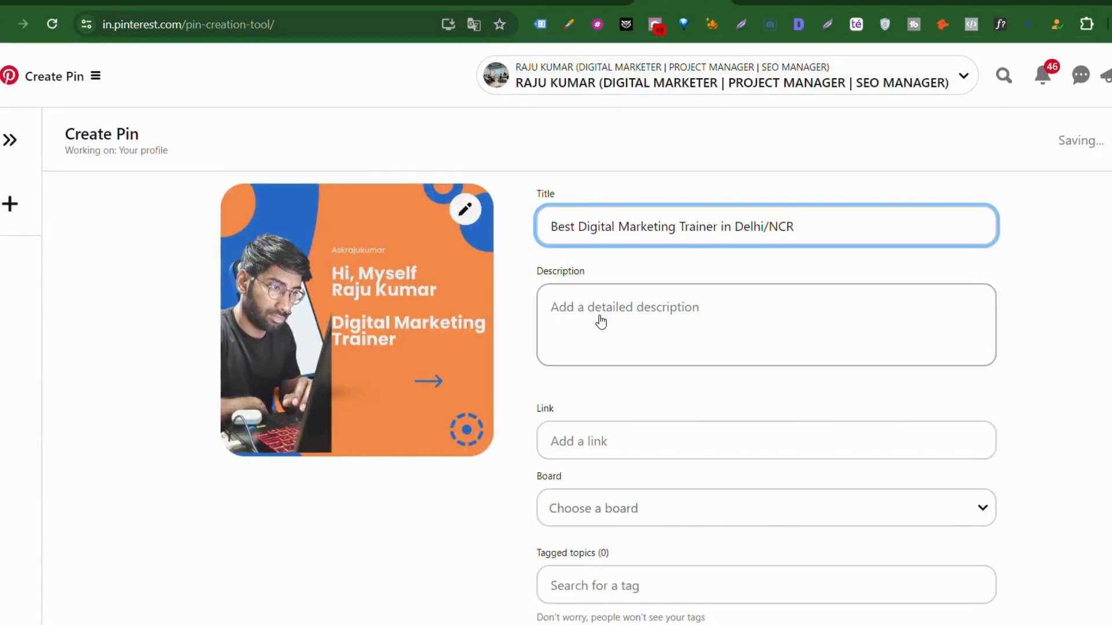
Step: Paste the long description from sheet cell H2 into the pin description
left_click(600, 321)
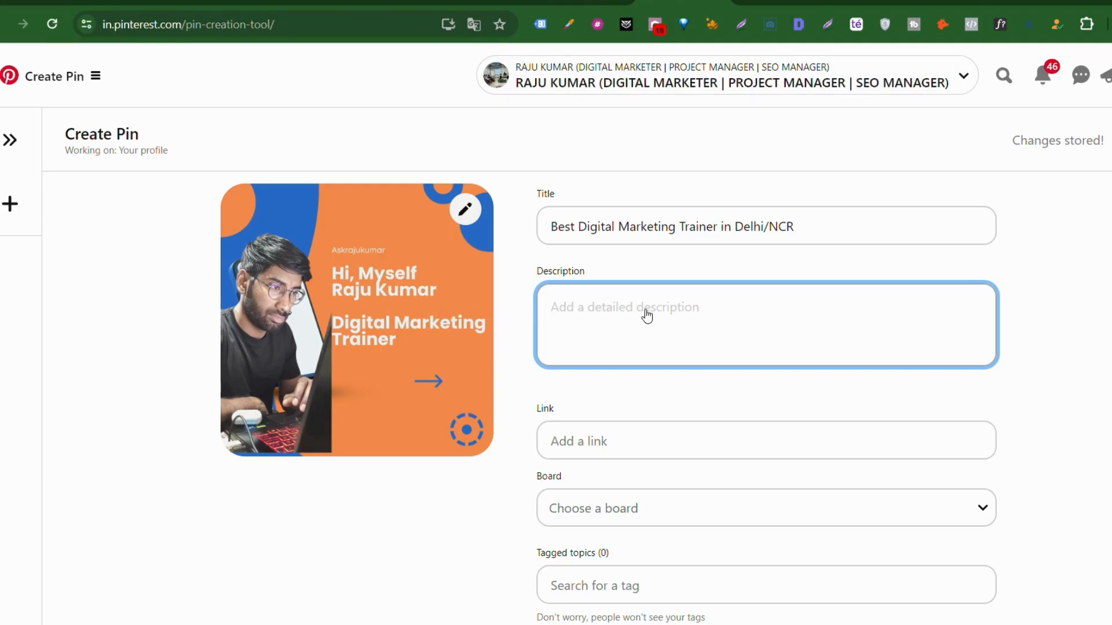
left_click(561, 2)
left_click(747, 203)
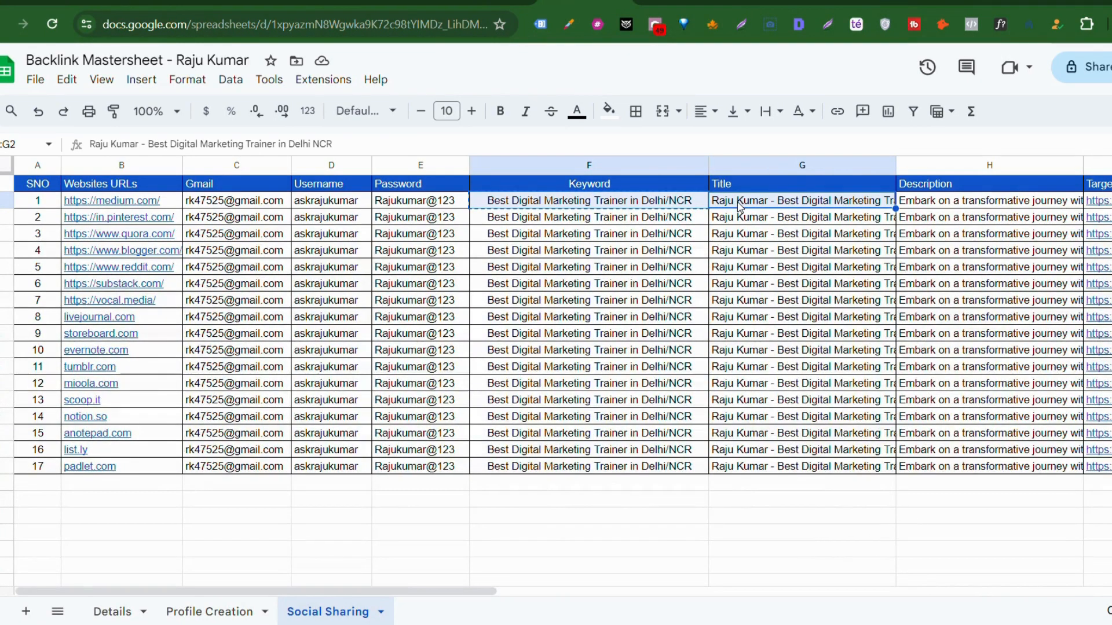
left_click(927, 199)
key("ctrl+c")
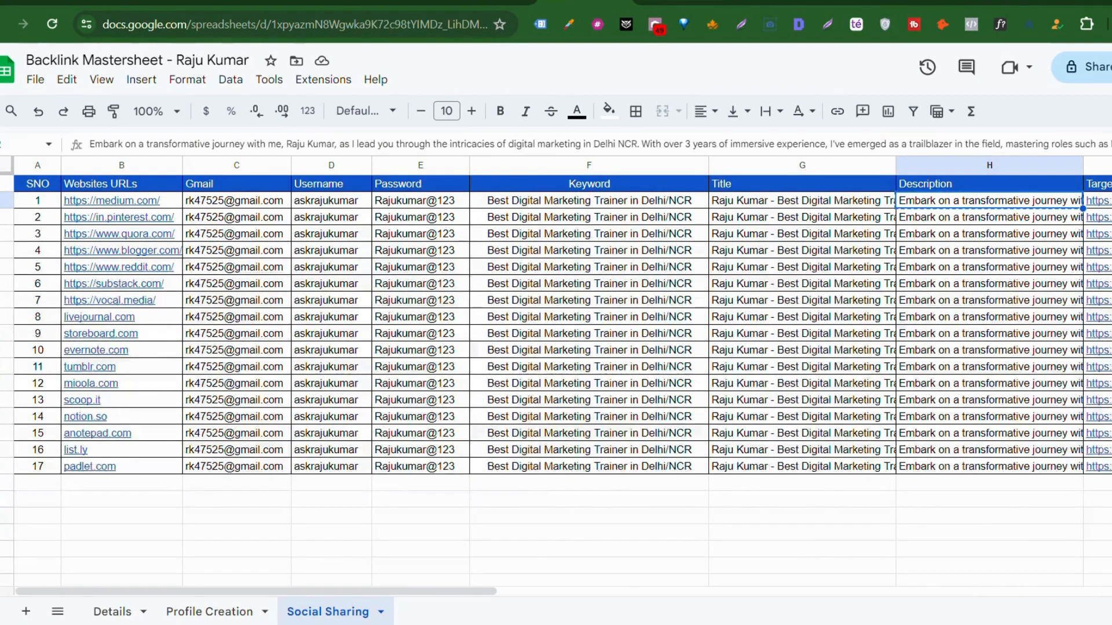
left_click(683, 2)
key("ctrl+v")
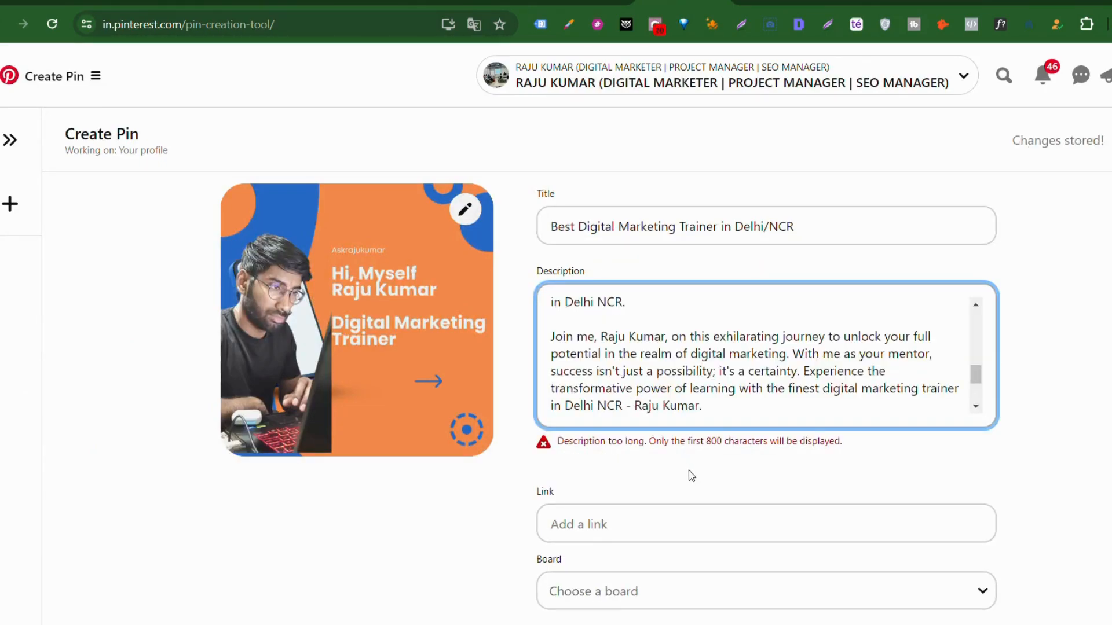
Step: Review the description length warning and return the caret to the description
left_click(702, 451)
double_click(704, 451)
left_click_drag(701, 444, 747, 446)
left_click(749, 448)
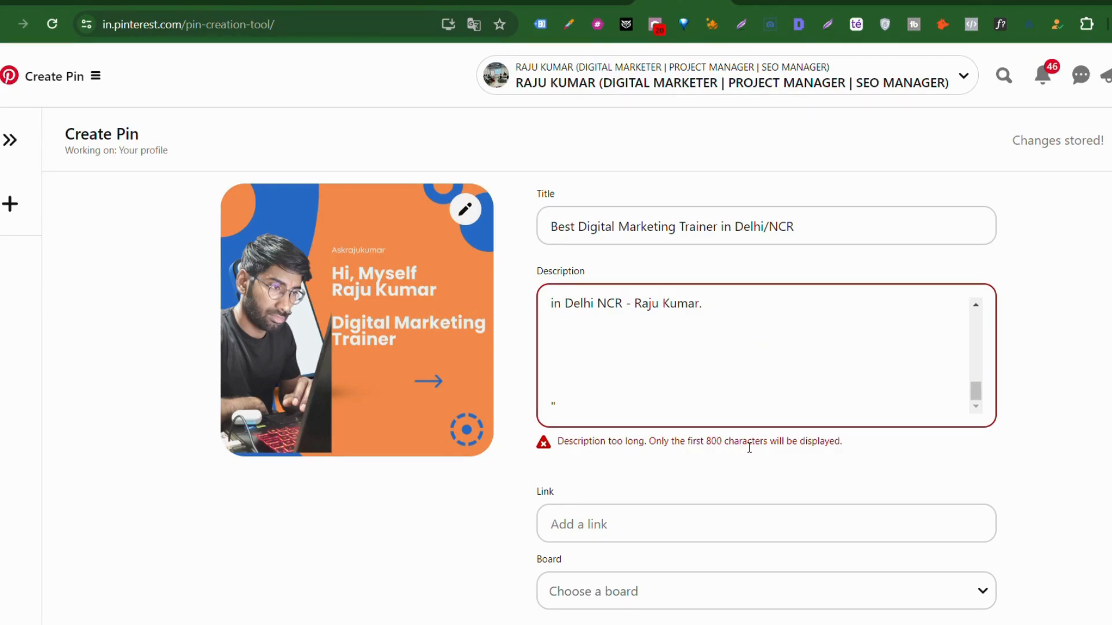
left_click(680, 353)
scroll(680, 352, "up", 5)
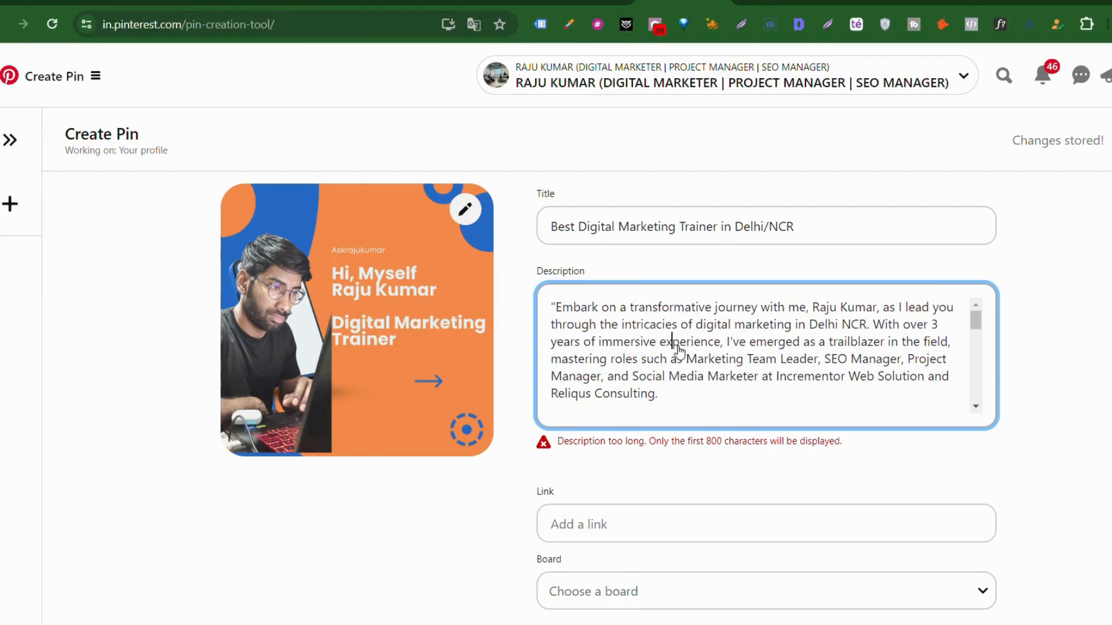
Step: Remove the opening quote and the trailing blank lines from the pin description
left_click(556, 307)
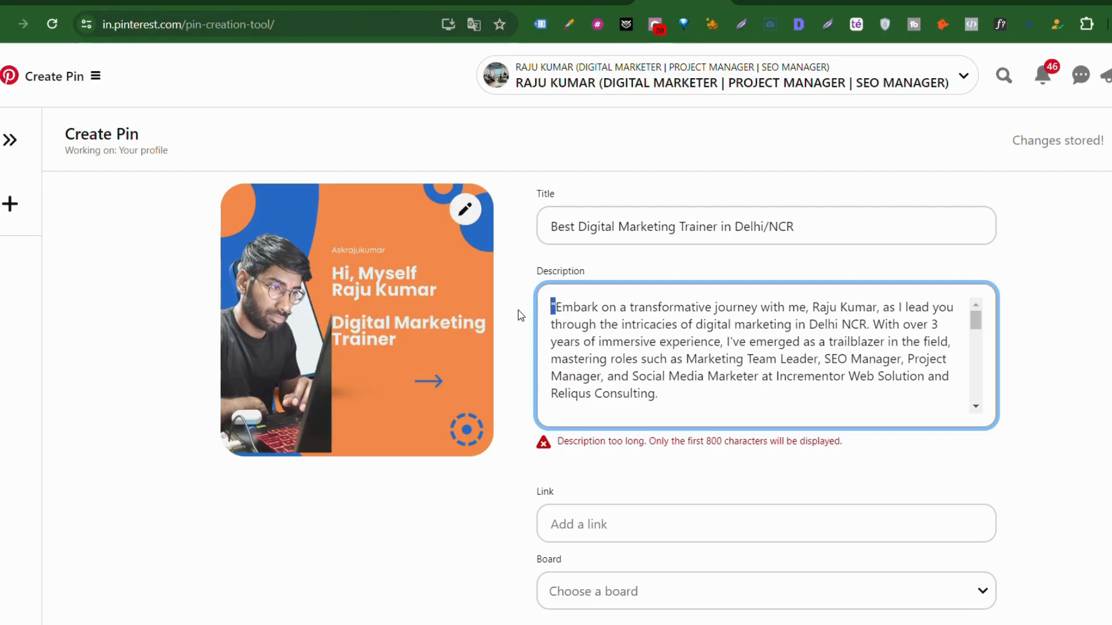
key("BackSpace")
scroll(675, 375, "down", 5)
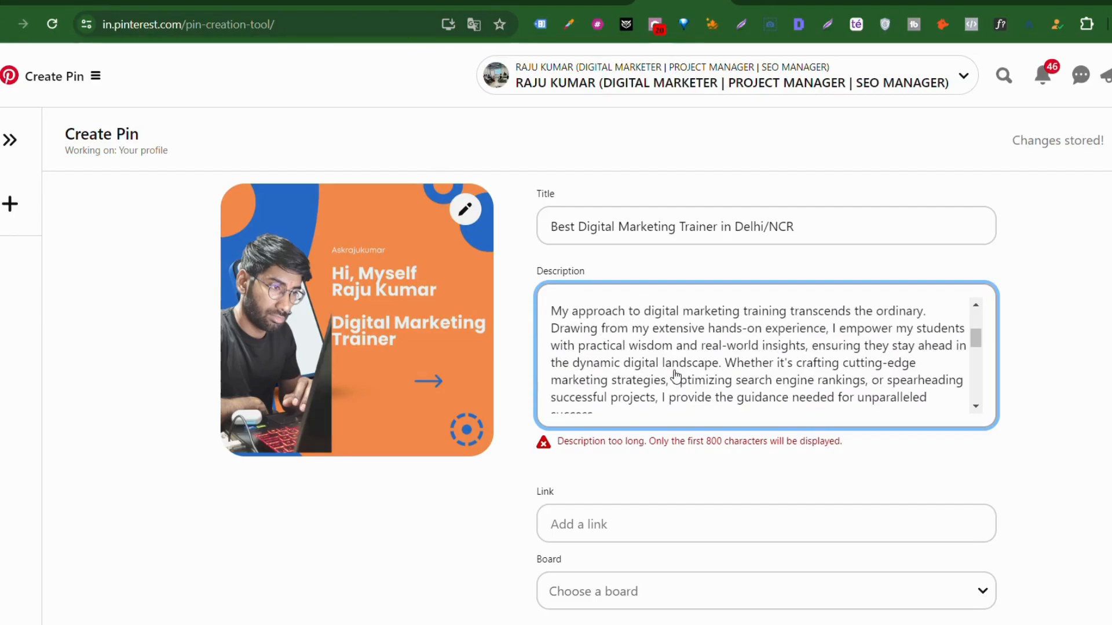
scroll(675, 375, "down", 5)
left_click(728, 325)
left_click_drag(736, 375, 551, 624)
key("ctrl+v")
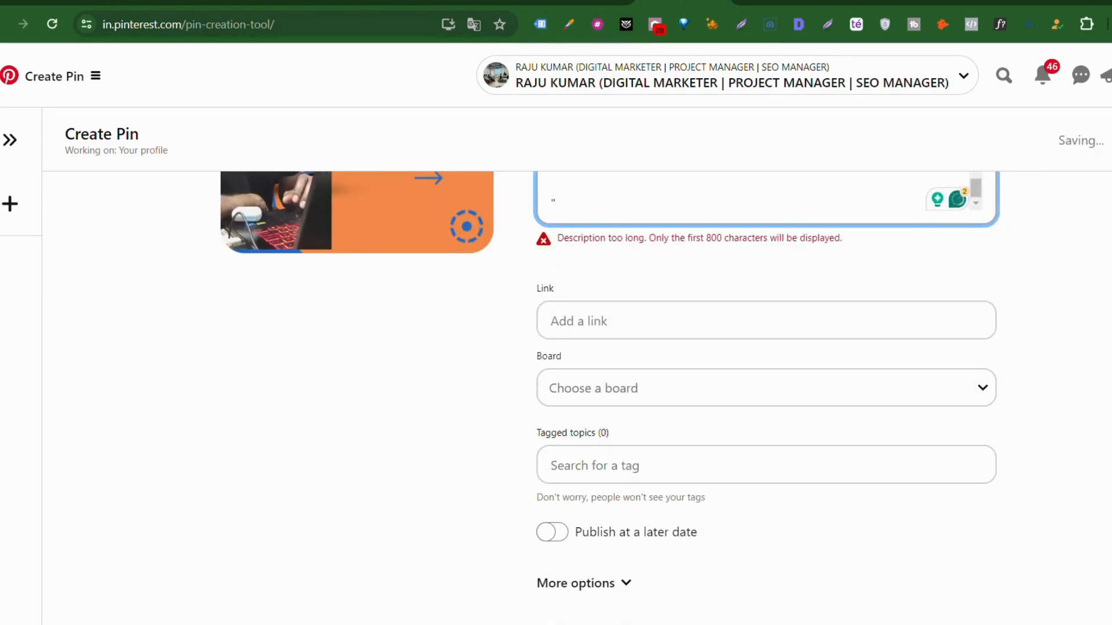
scroll(523, 558, "up", 3)
left_click_drag(579, 360, 523, 293)
key("BackSpace")
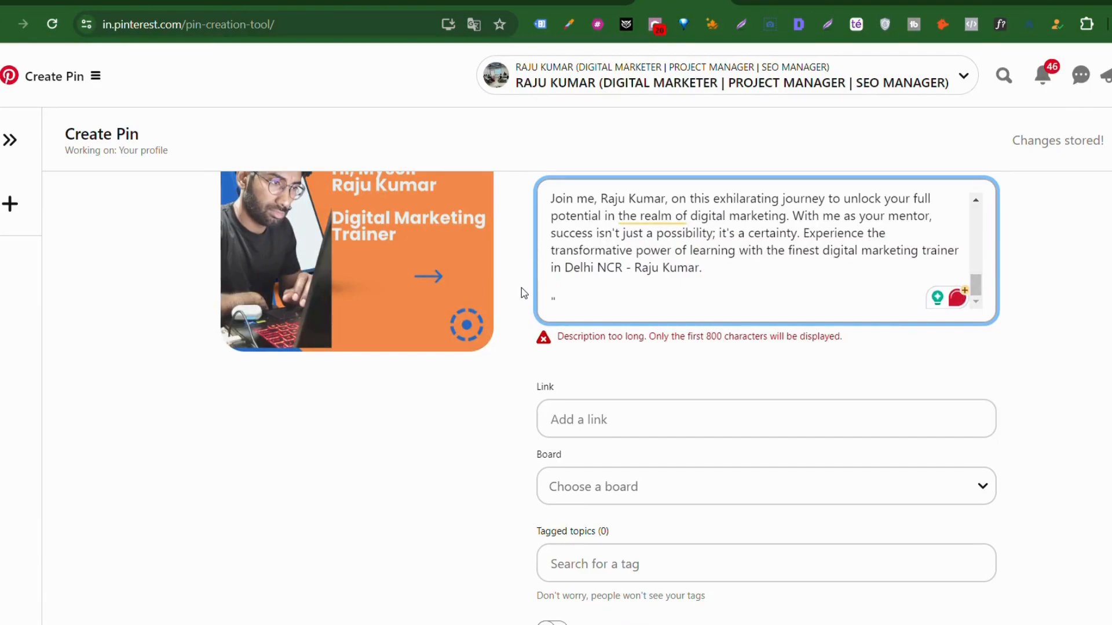
Step: Replace the description with the shorter 'Join me…' paragraph, stripping empty lines and closing quote
scroll(717, 260, "up", 2)
scroll(717, 260, "down", 1)
scroll(717, 260, "up", 1)
scroll(717, 261, "up", 5)
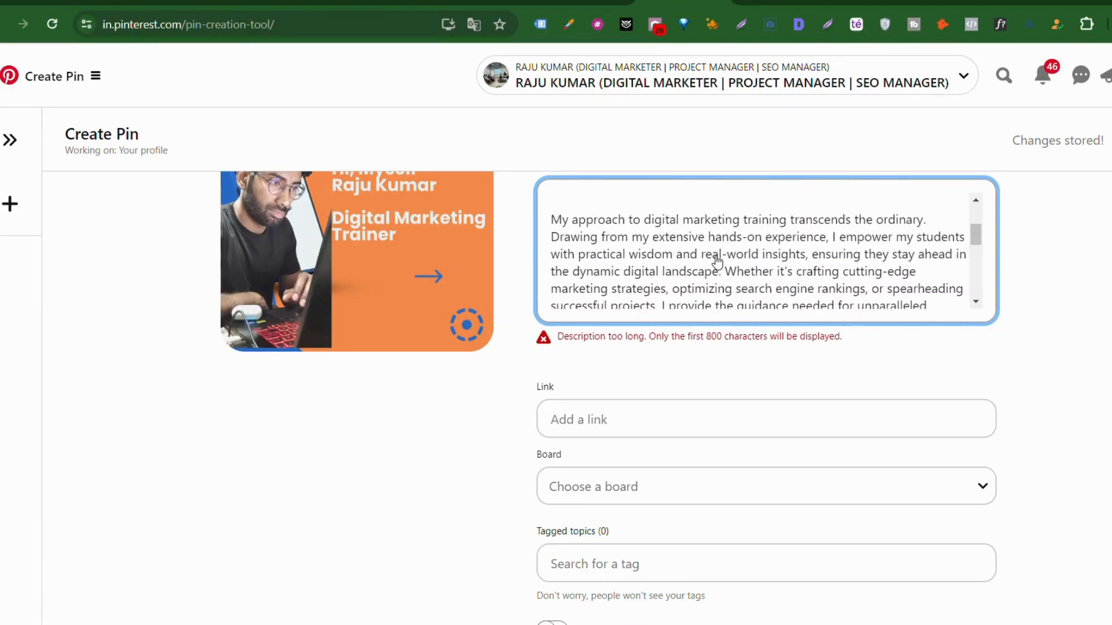
scroll(716, 262, "up", 3)
scroll(716, 261, "up", 1)
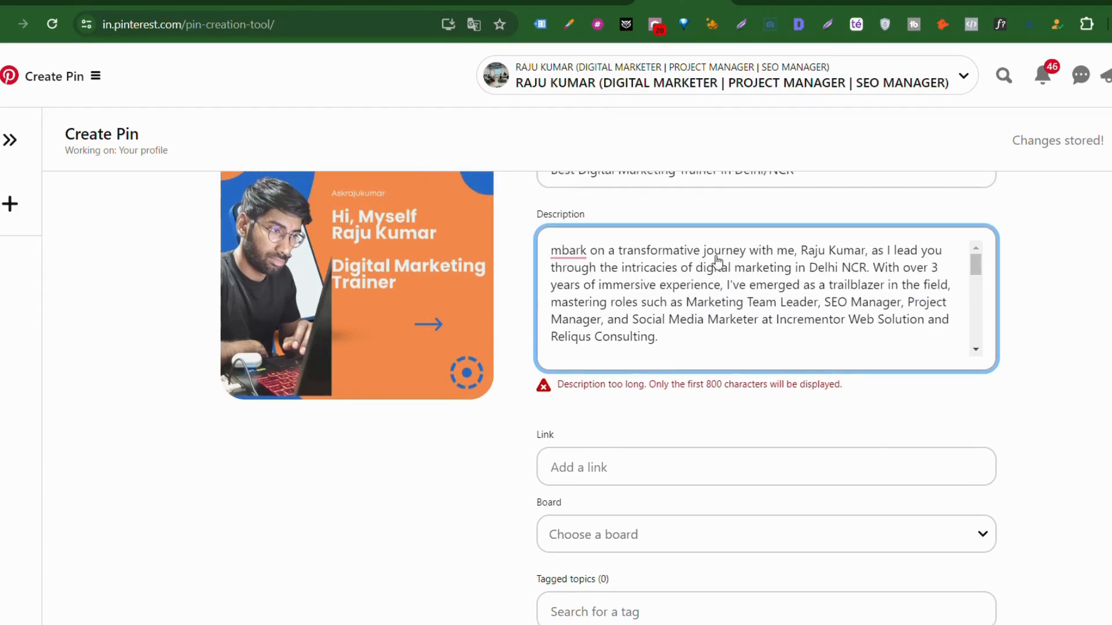
scroll(717, 260, "down", 10)
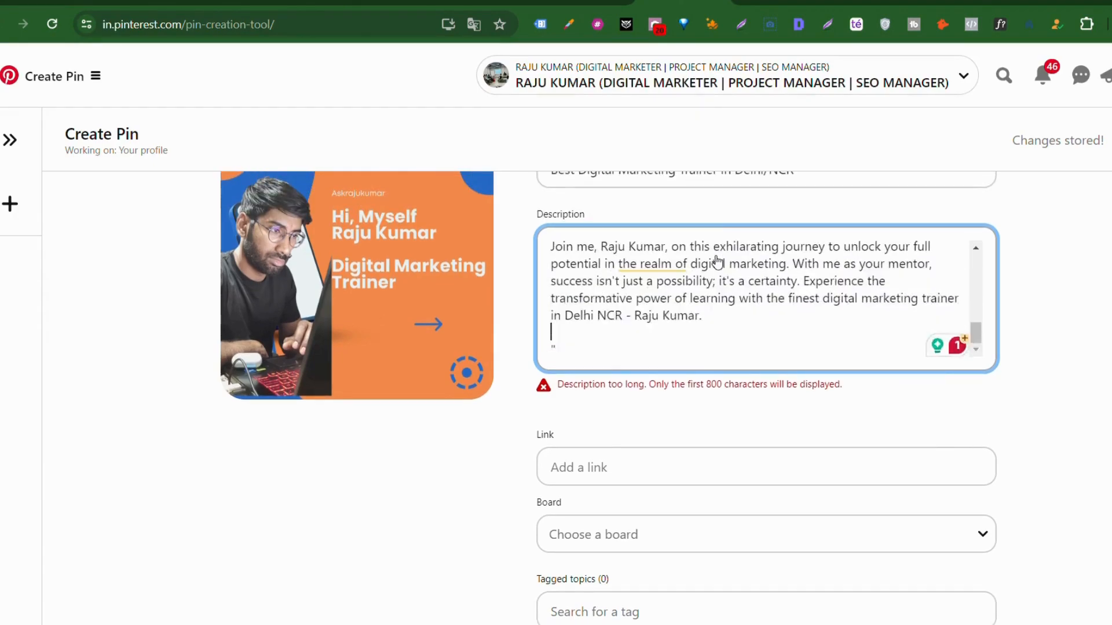
scroll(625, 280, "up", 1)
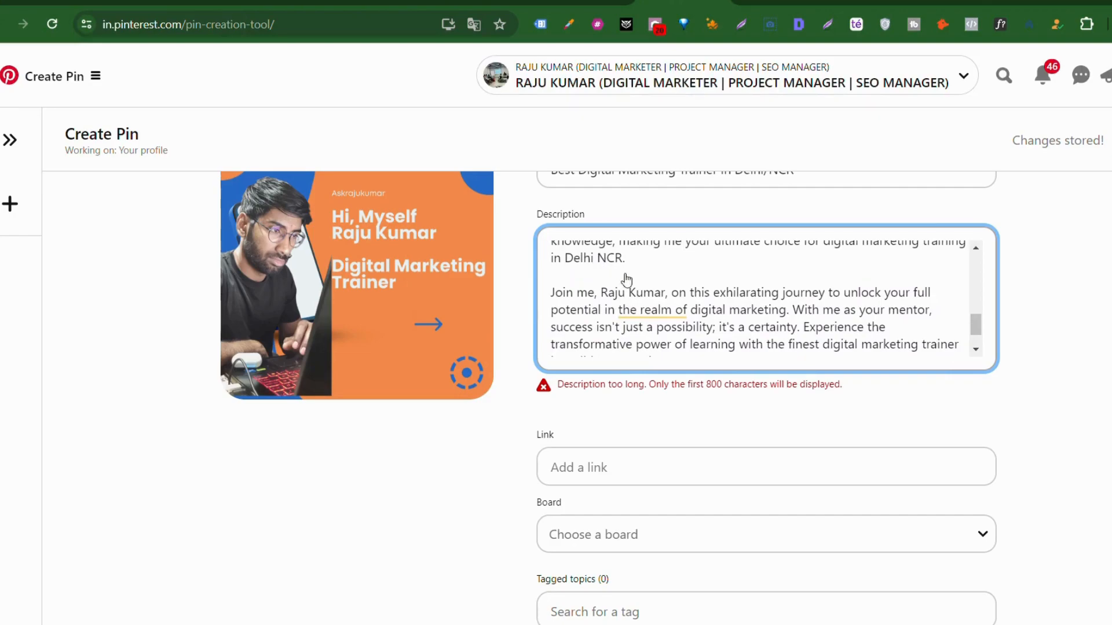
key("ctrl+a")
key("ctrl+v")
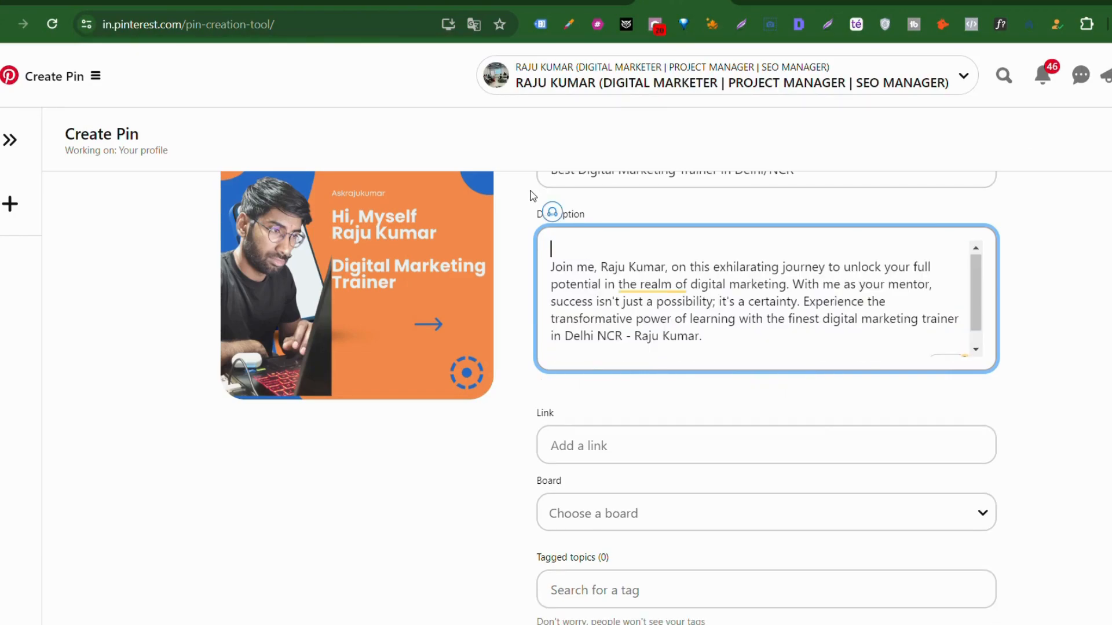
key("Delete")
left_click(606, 343)
key("Delete")
key("Delete")
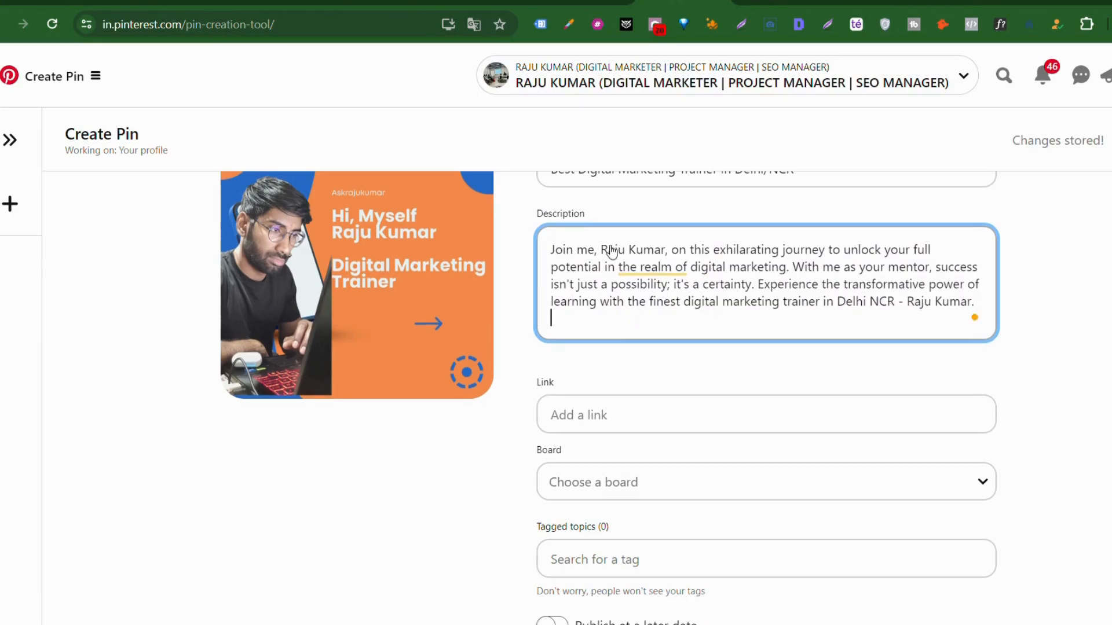
Step: Change the paragraph's opening 'Join me' to 'Hello Everyone I am' and bring up LinkedIn
left_click_drag(607, 251, 530, 254)
key("BackSpace")
type("Hello Ever")
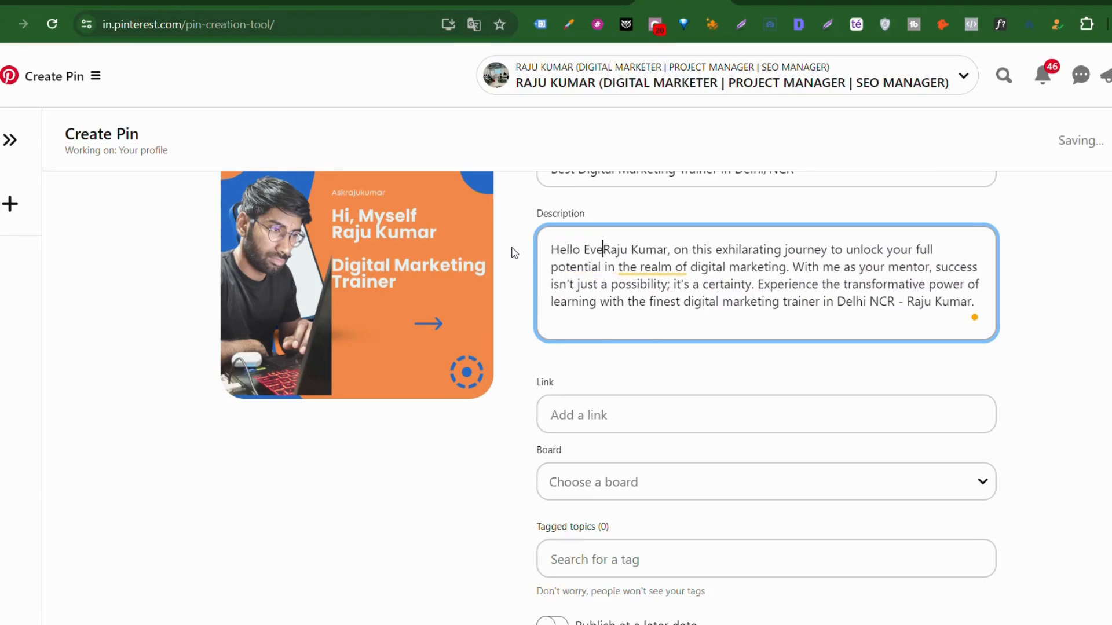
type("yone I ")
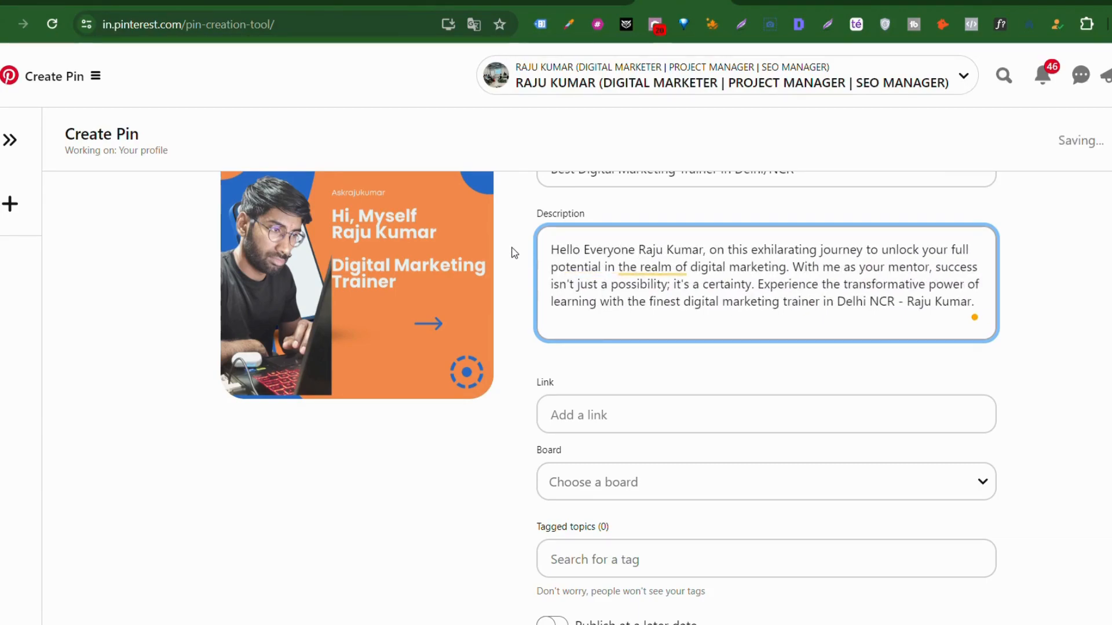
type("am")
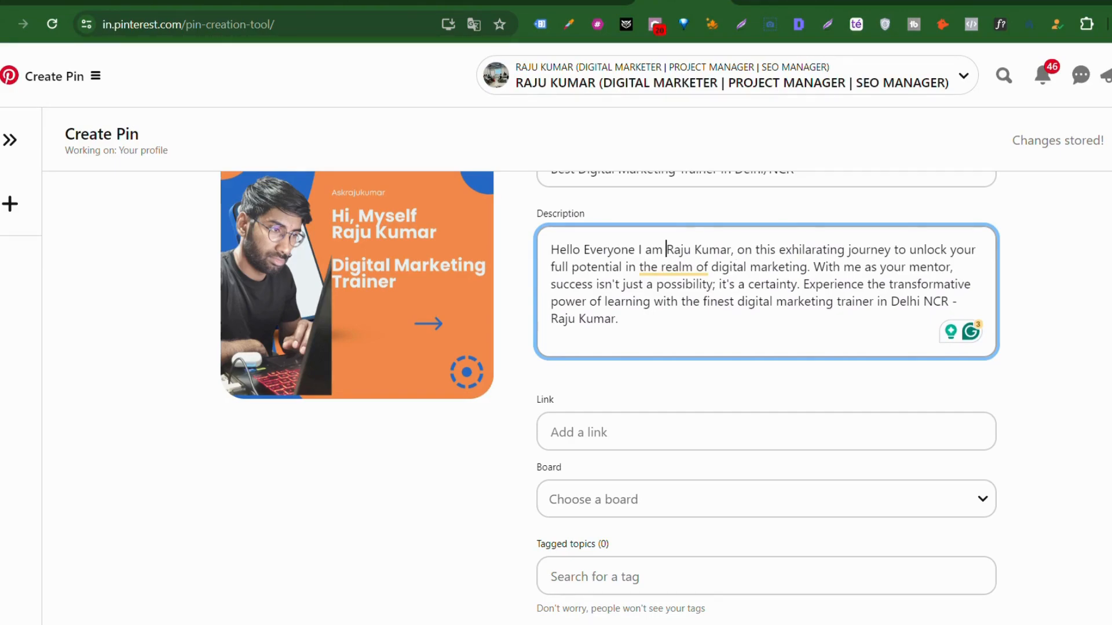
left_click(977, 2)
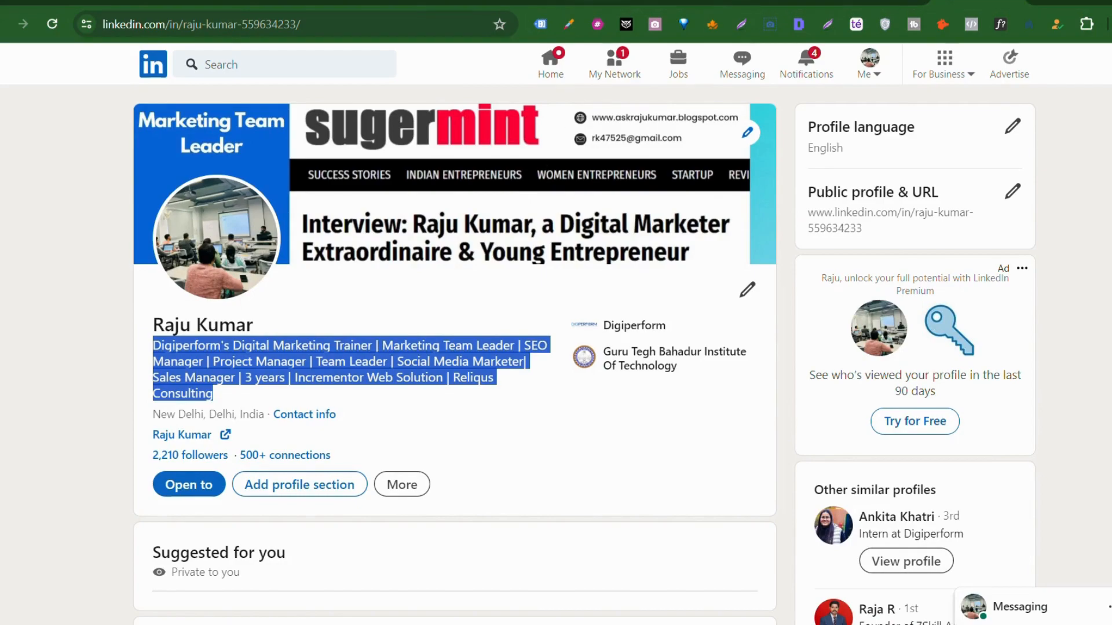
Step: Copy the 'My approach to digital marketing…' paragraph from the sheet's Description cell
left_click(683, 2)
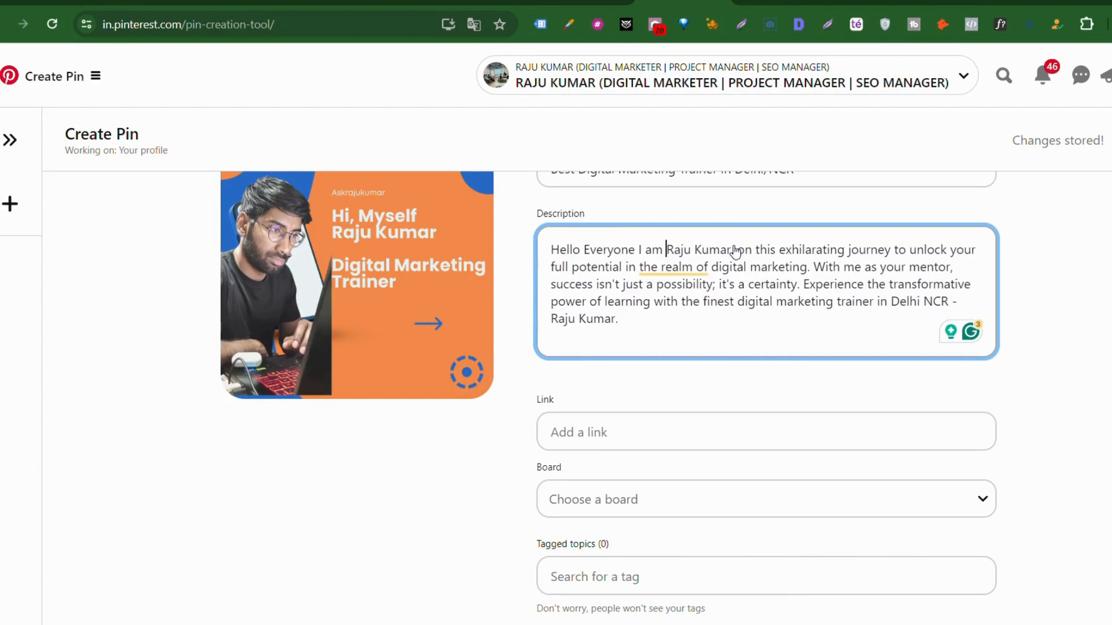
left_click(585, 2)
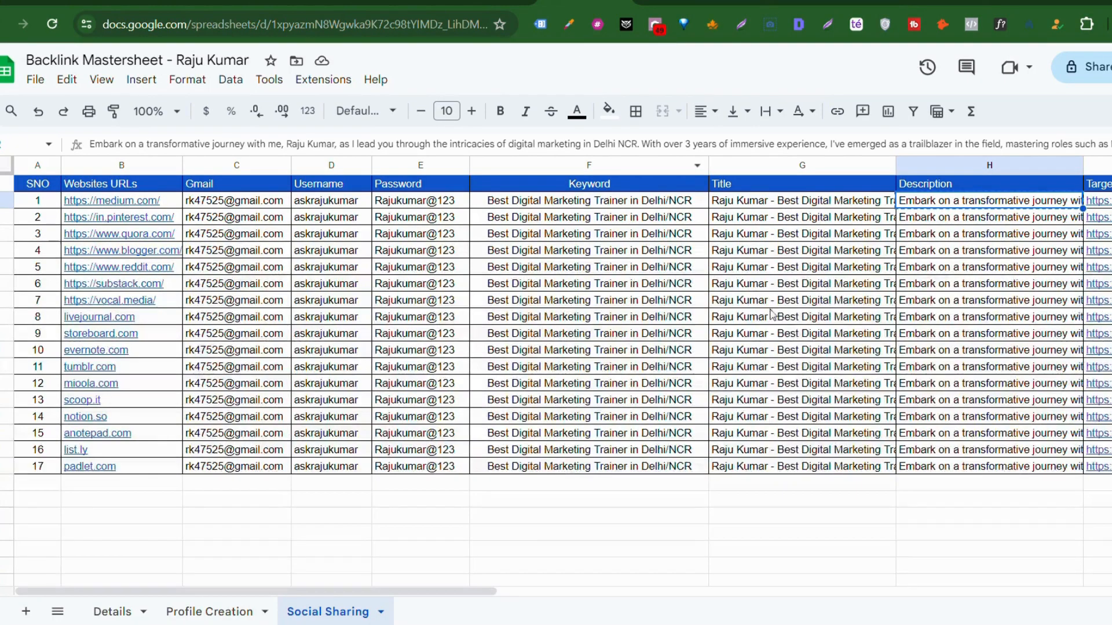
triple_click(940, 201)
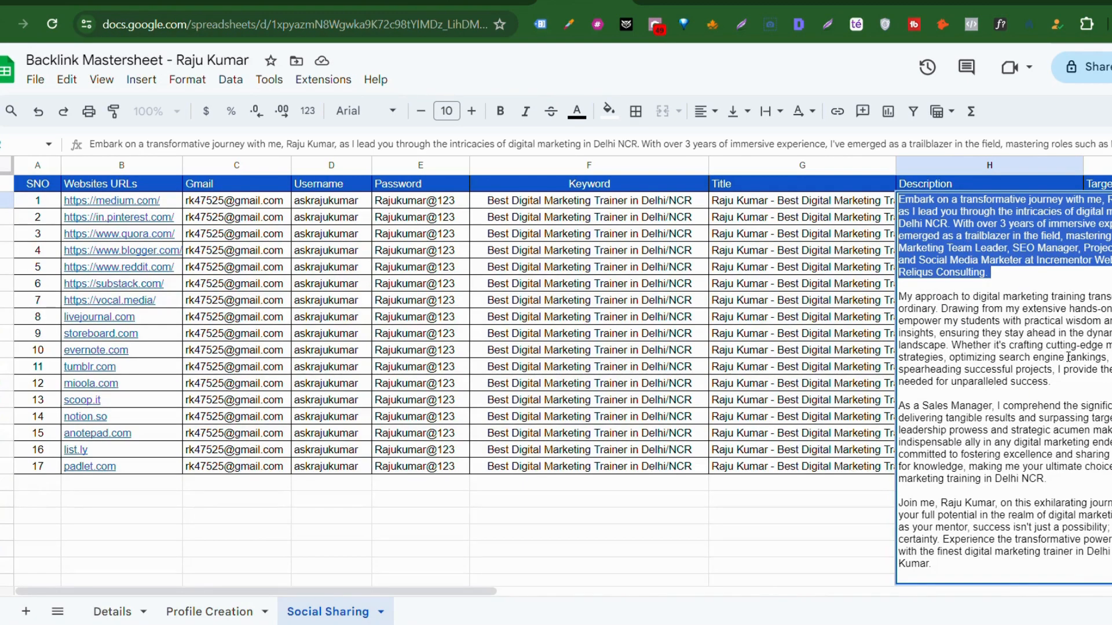
left_click_drag(899, 297, 1069, 389)
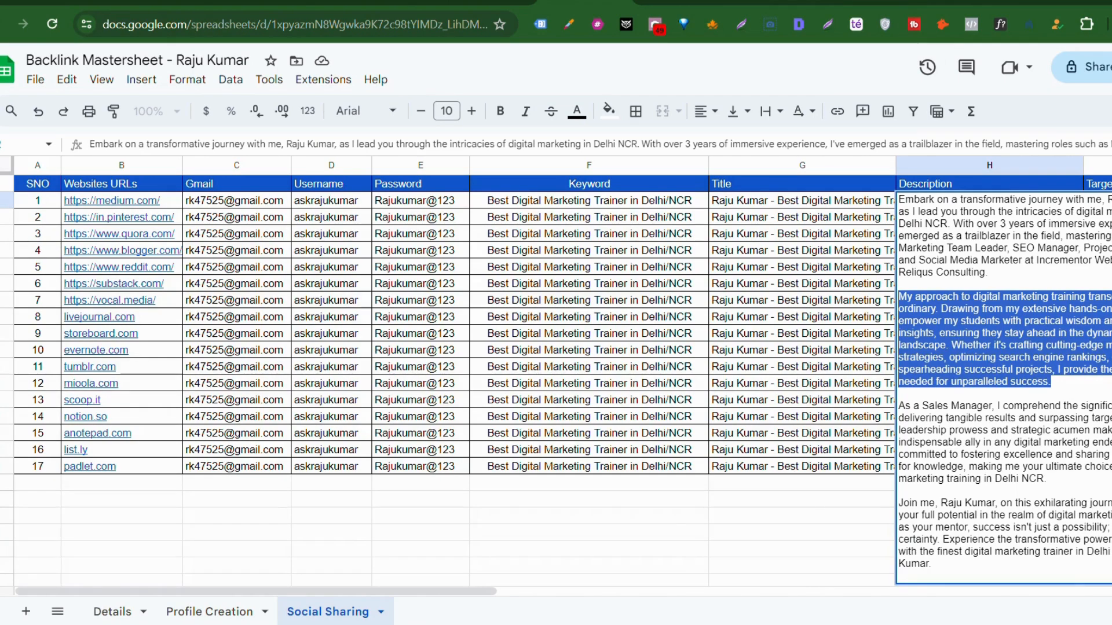
key("ctrl+Tab")
left_click_drag(619, 319, 735, 250)
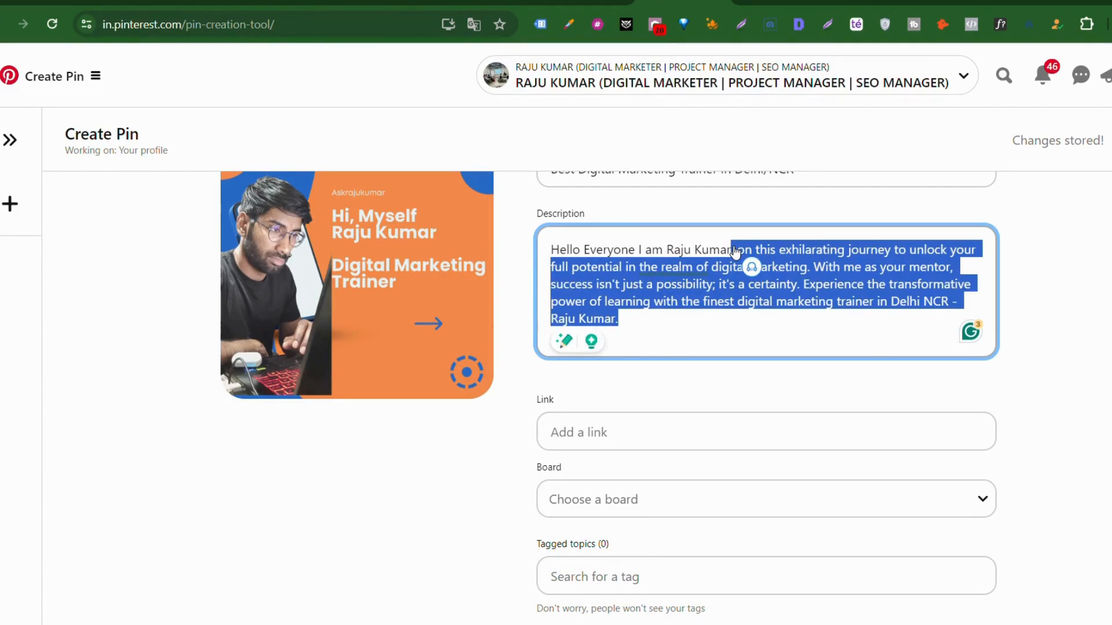
Step: Replace the selected description text with 'Digital Marketing Trainer.' plus the 'My approach…' paragraph
key("BackSpace")
type("My approach to digital marketing training transcends the ordinary. Drawing from my extensive hands-on experience, I empower my students with practical wisdom and real-world insights, ensuring they stay ahead in the dynamic digital landscape. Whether it's crafting cutting-edge marketing strategies, optimizing search engine rankings, or spearheading successful projects, I provide the guidance needed for unparalleled success.")
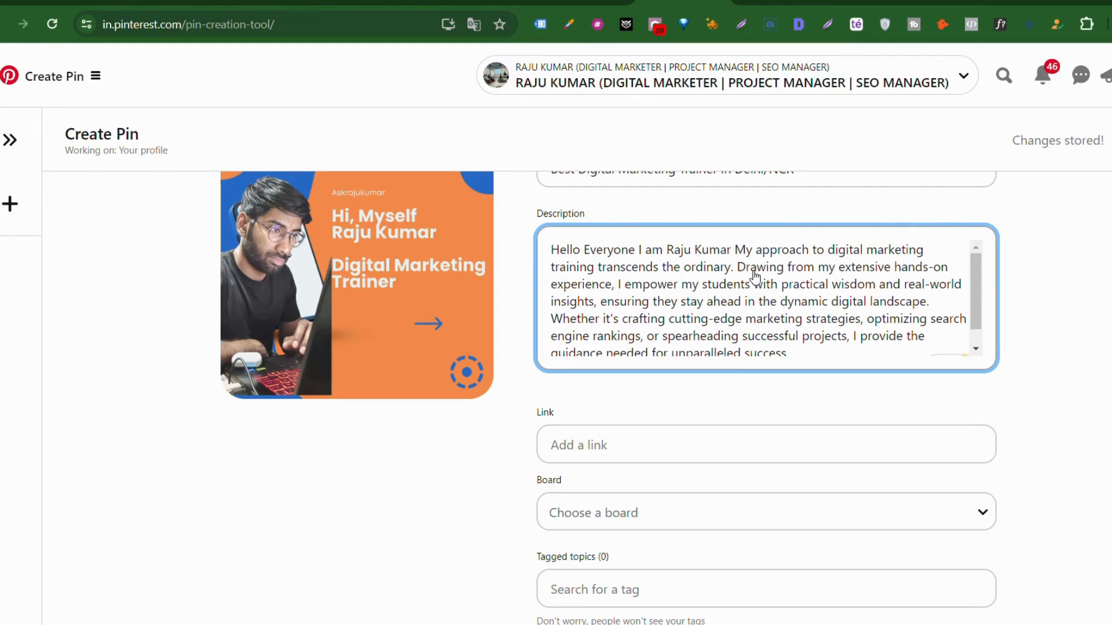
left_click(734, 252)
type("Digital ")
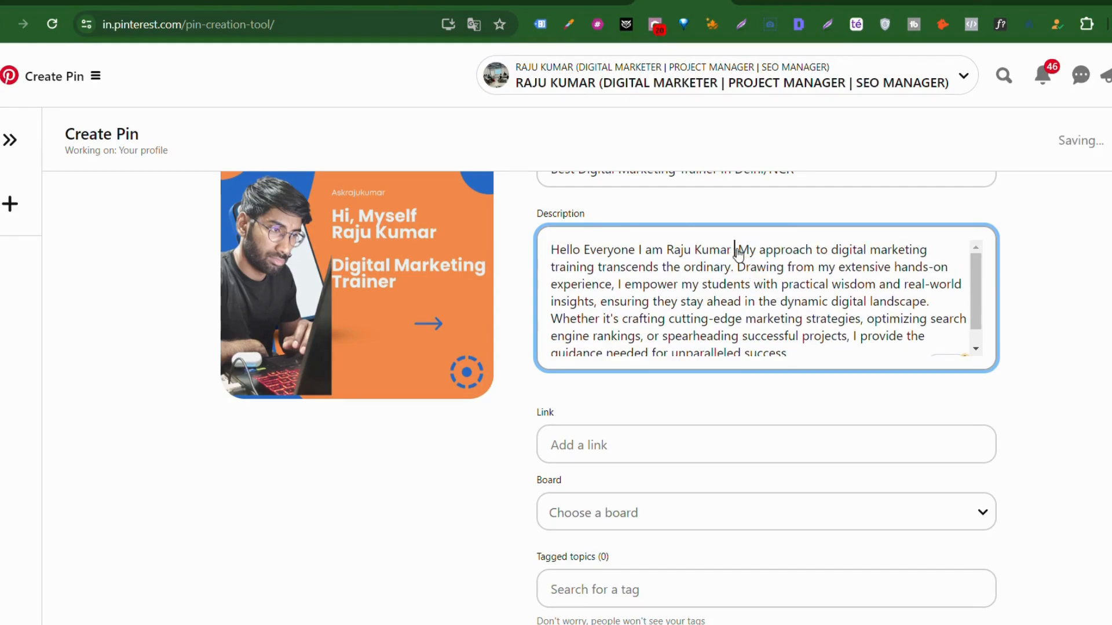
type("Marketing ")
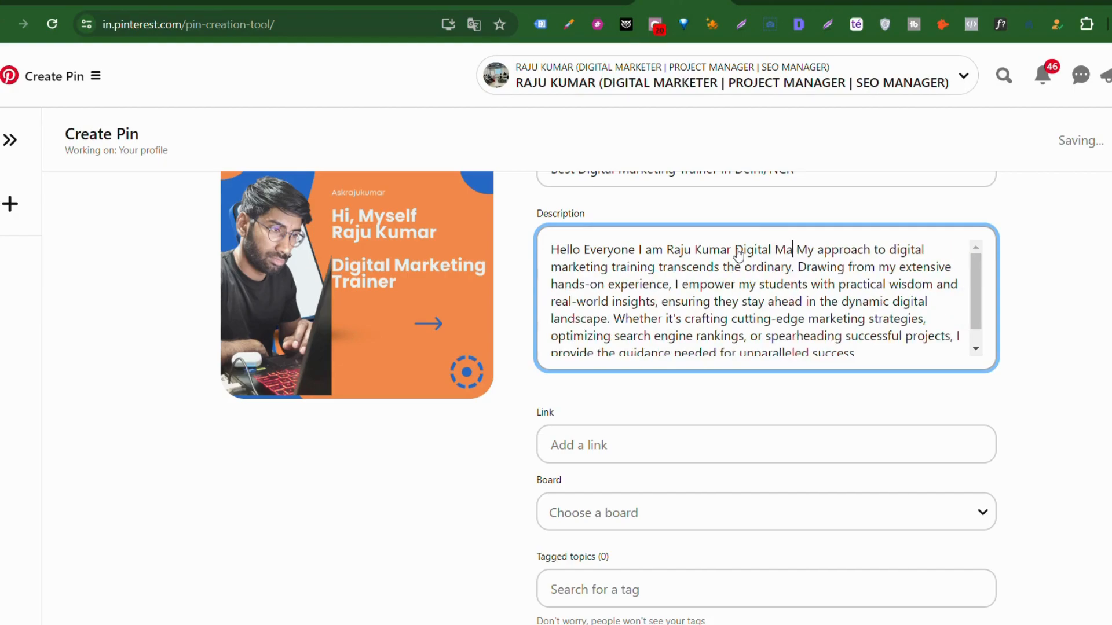
type("Trainer")
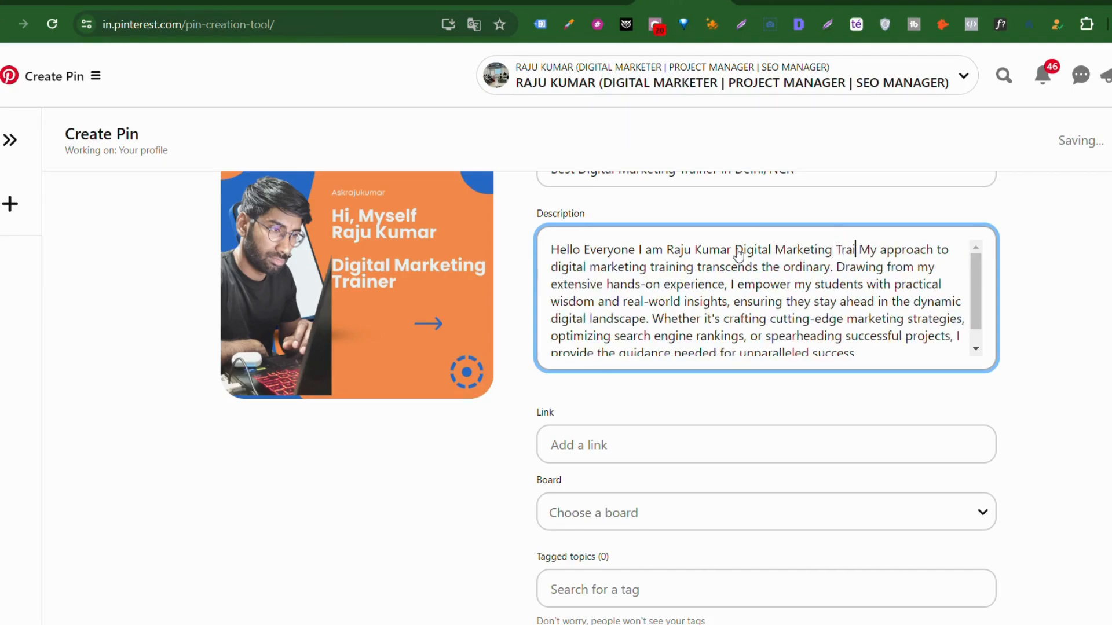
type(".")
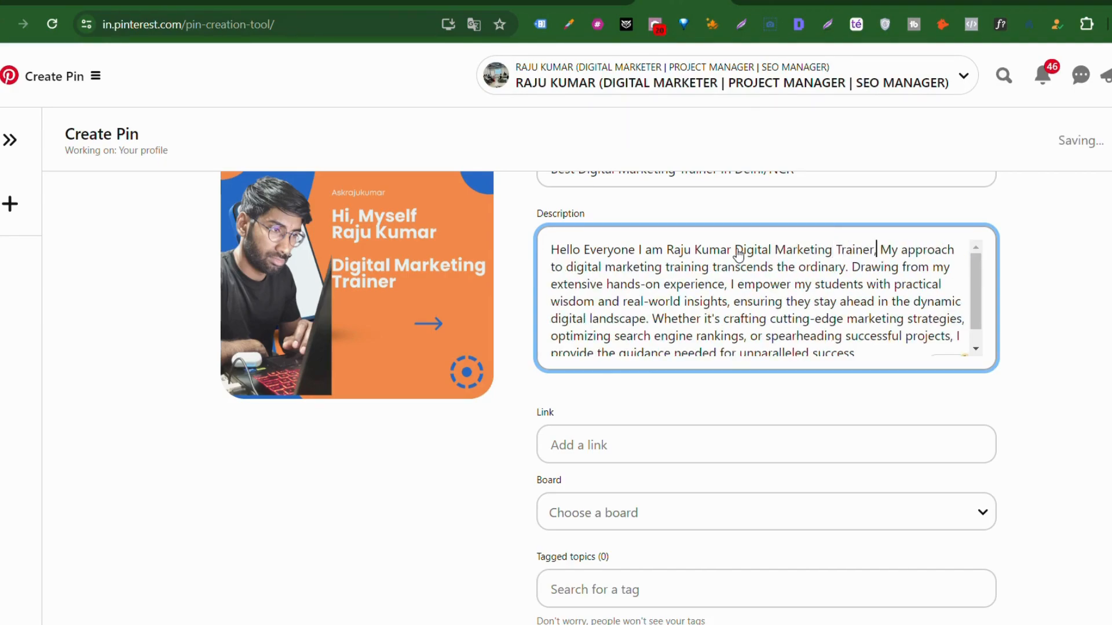
scroll(715, 313, "down", 1)
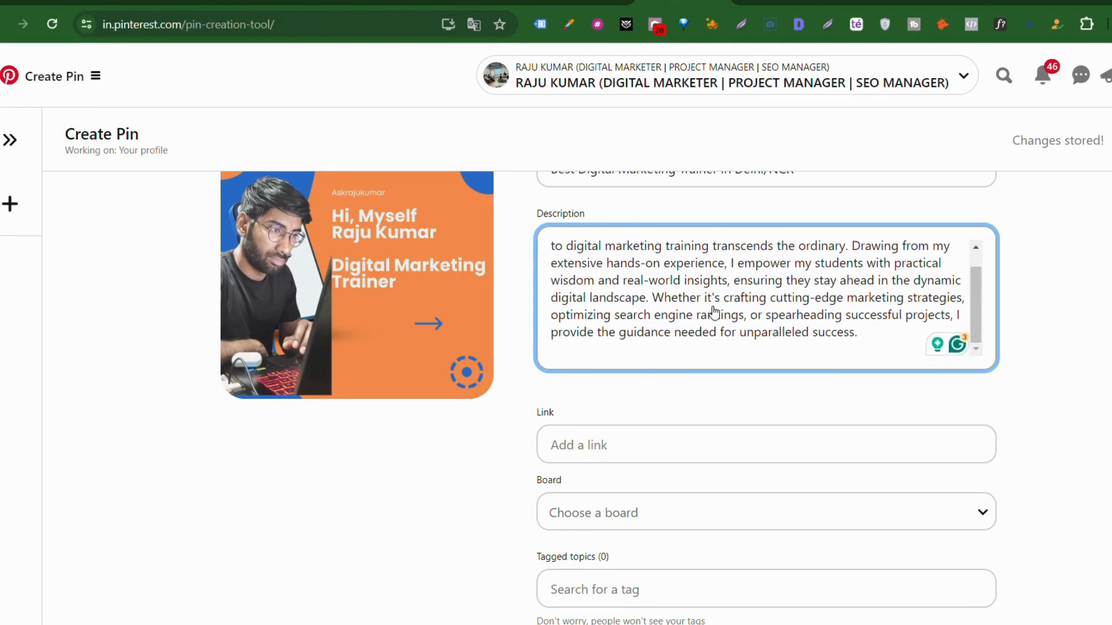
scroll(624, 395, "down", 1)
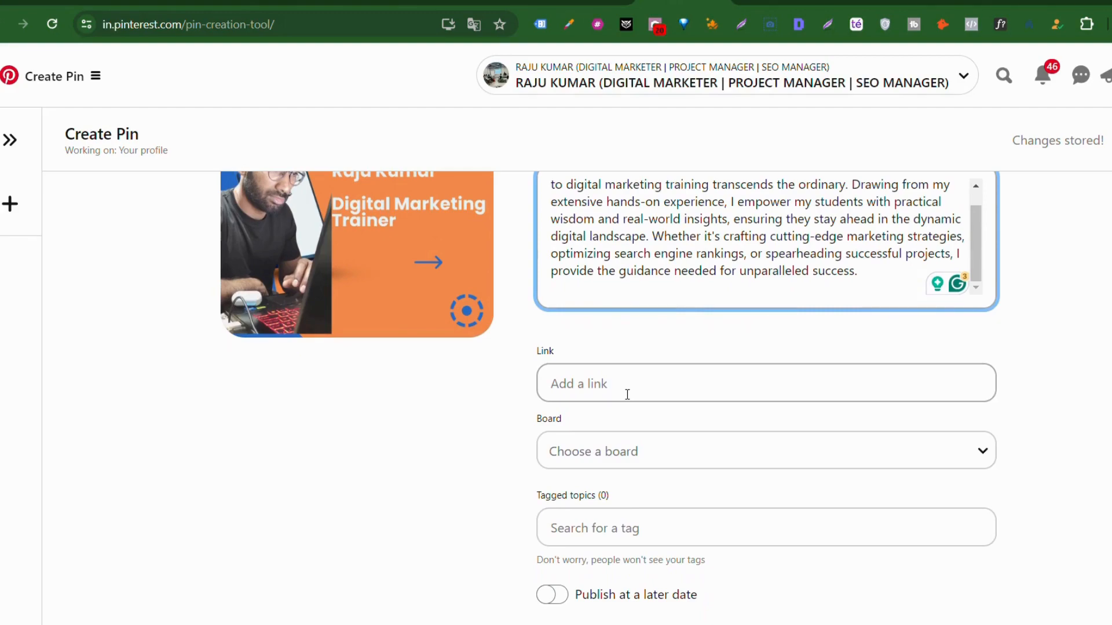
Step: Copy the Target Page URL from sheet cell I2 for the pin's link
left_click(627, 395)
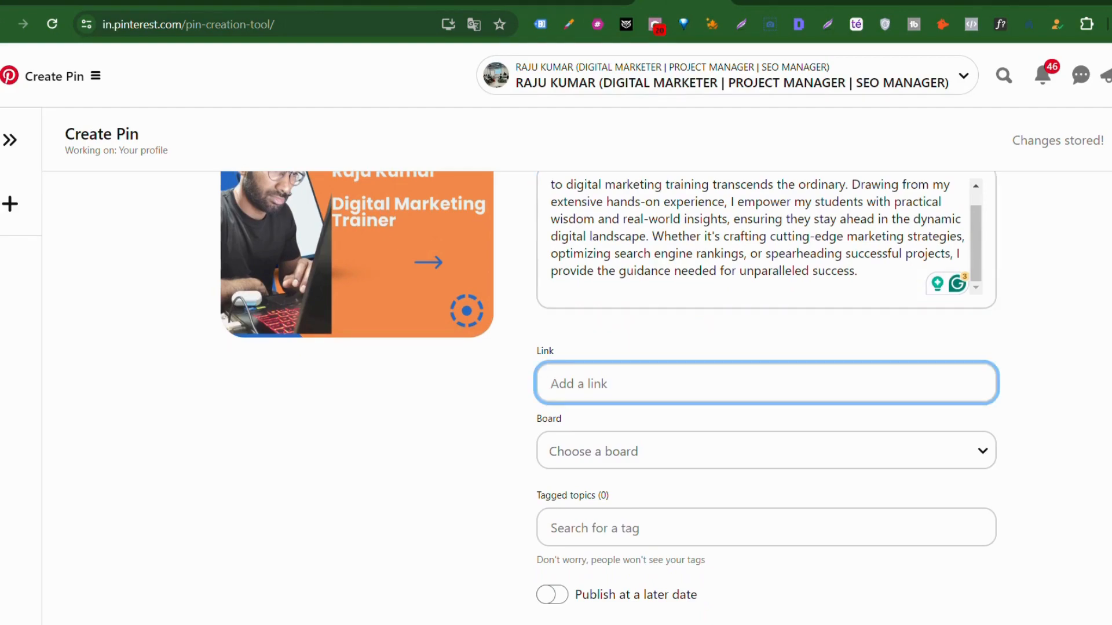
left_click(585, 2)
left_click(810, 267)
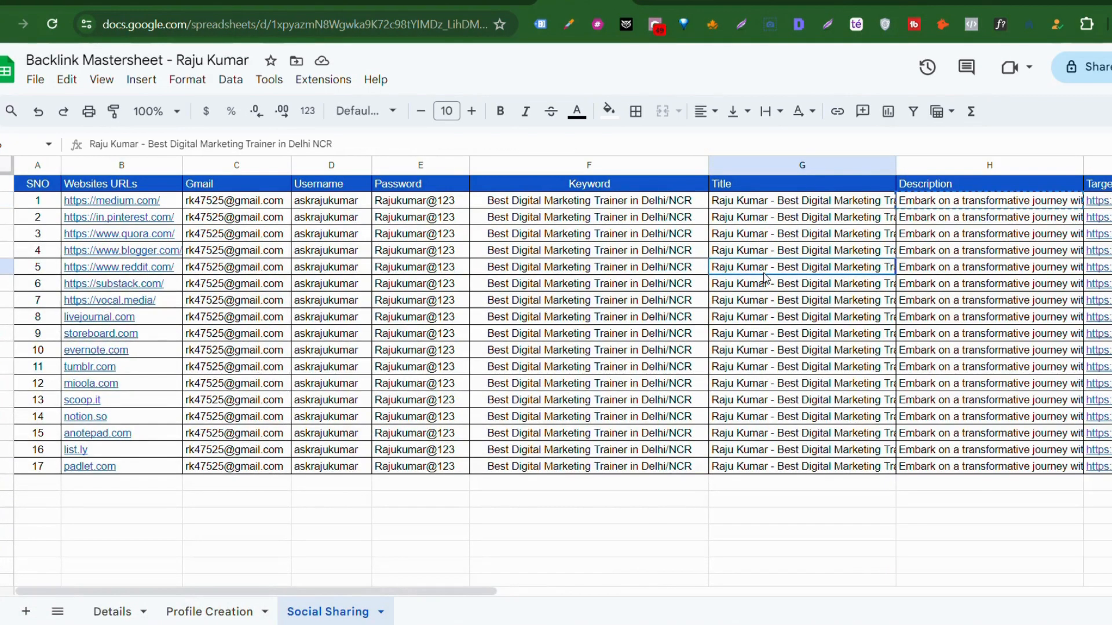
scroll(869, 254, "right", 4)
left_click(955, 203)
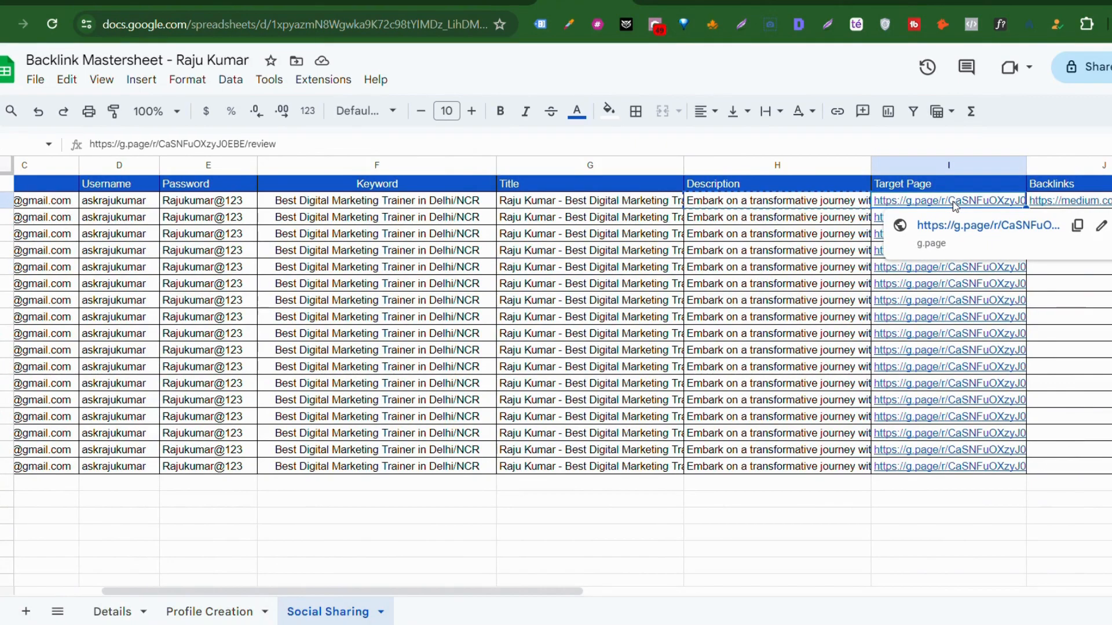
key("ctrl+c")
left_click(682, 3)
Step: Paste the target page URL as the pin link and choose the Digital Marketing board
key("ctrl+v")
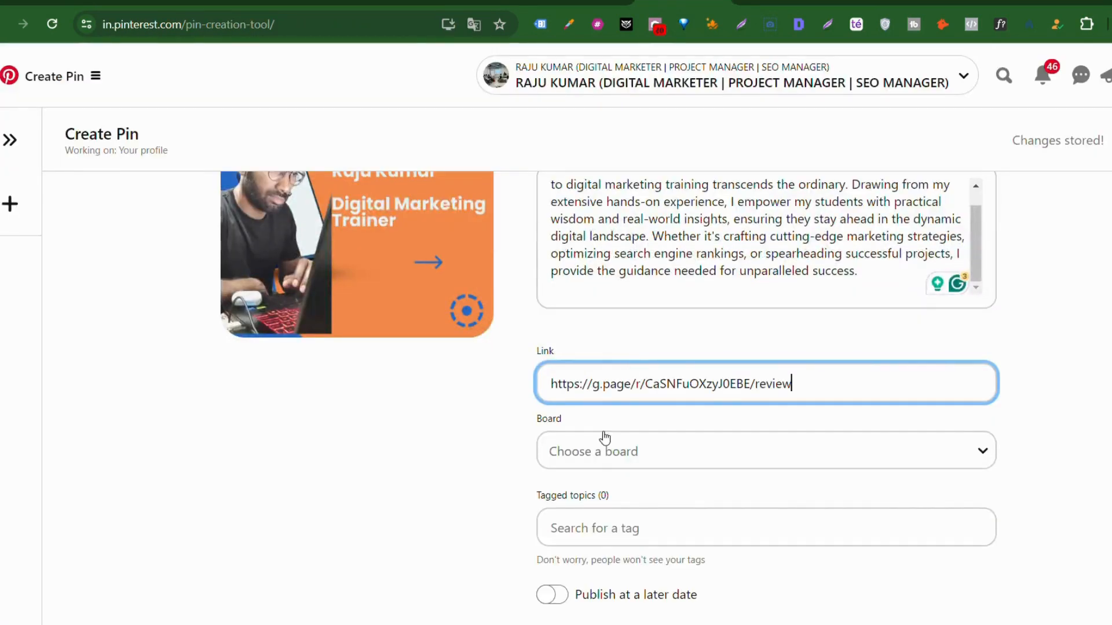
left_click(620, 463)
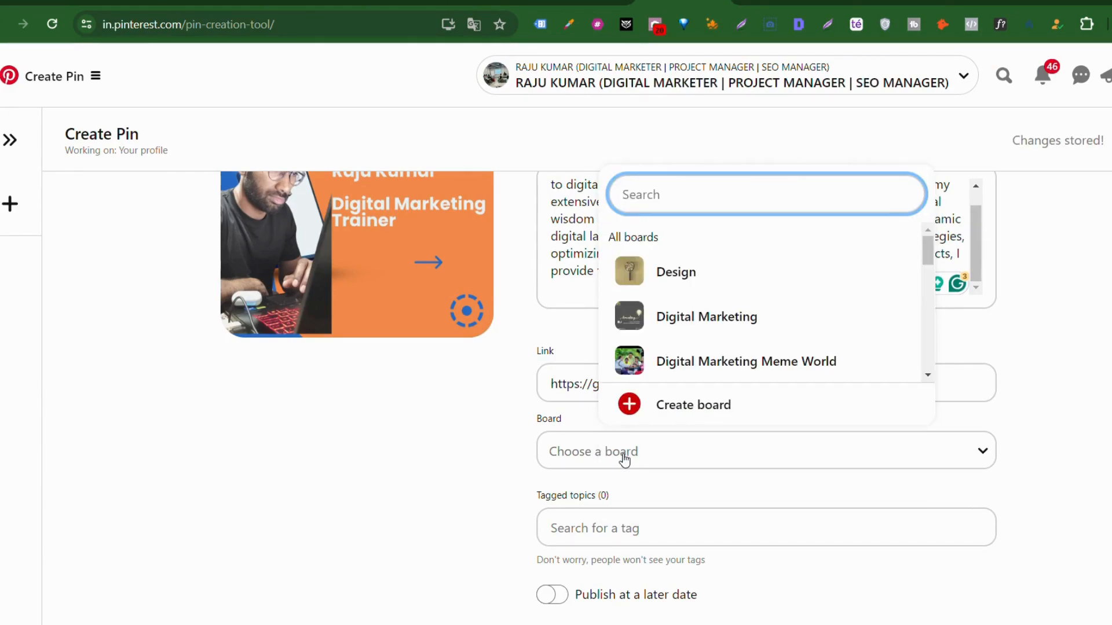
left_click(693, 317)
Step: Search 'marketing' in Tagged topics and tag the pin with the Marketing topic
scroll(688, 321, "down", 1)
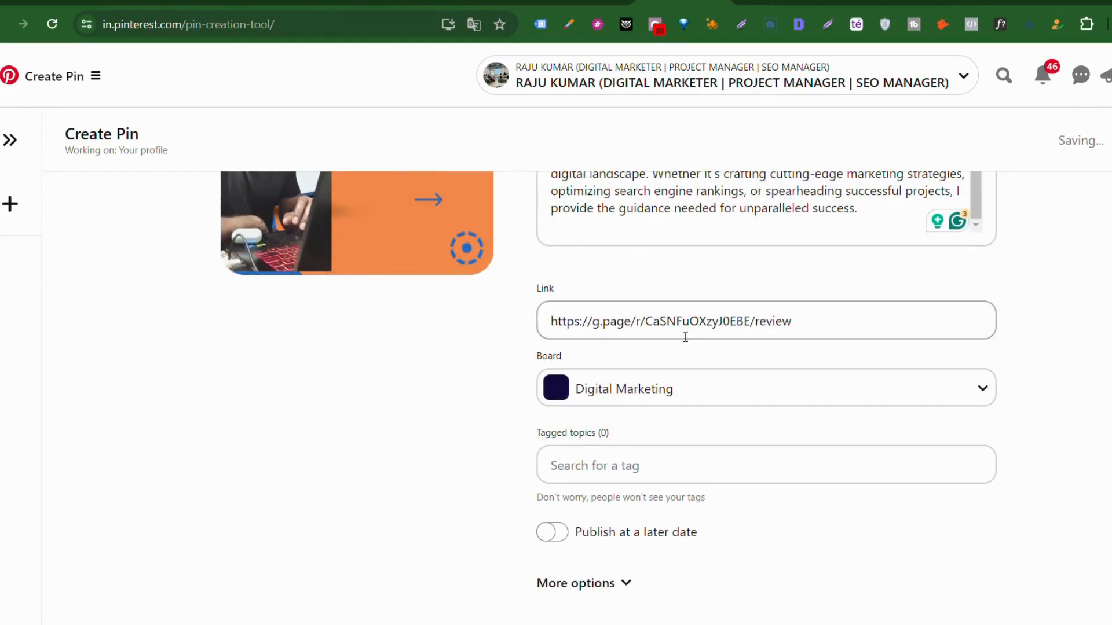
left_click(631, 464)
type("Digital m")
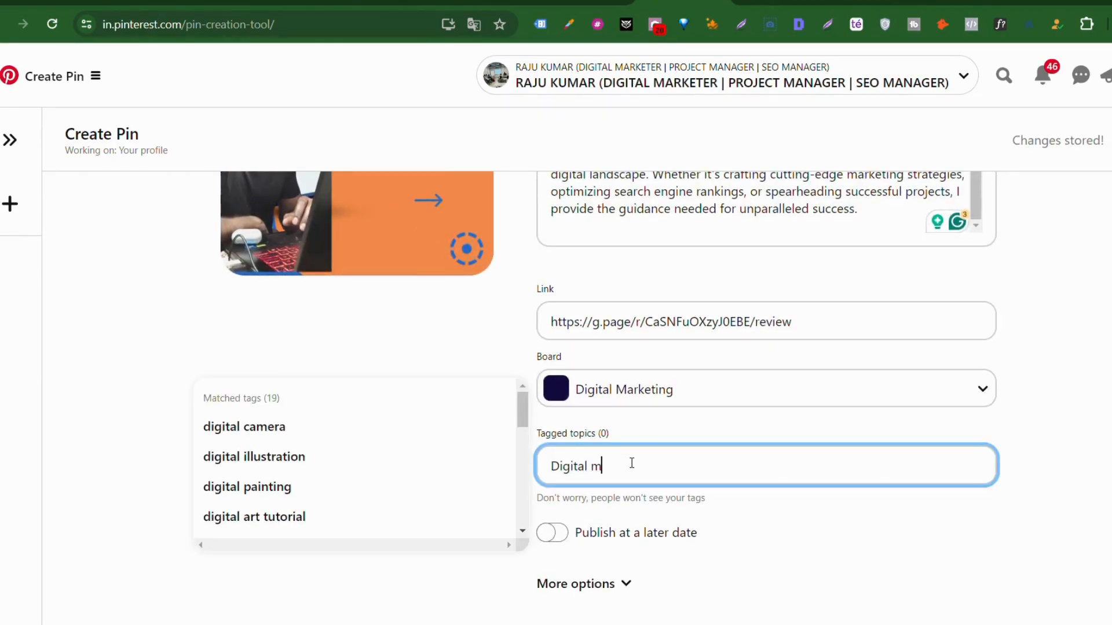
type("arketig")
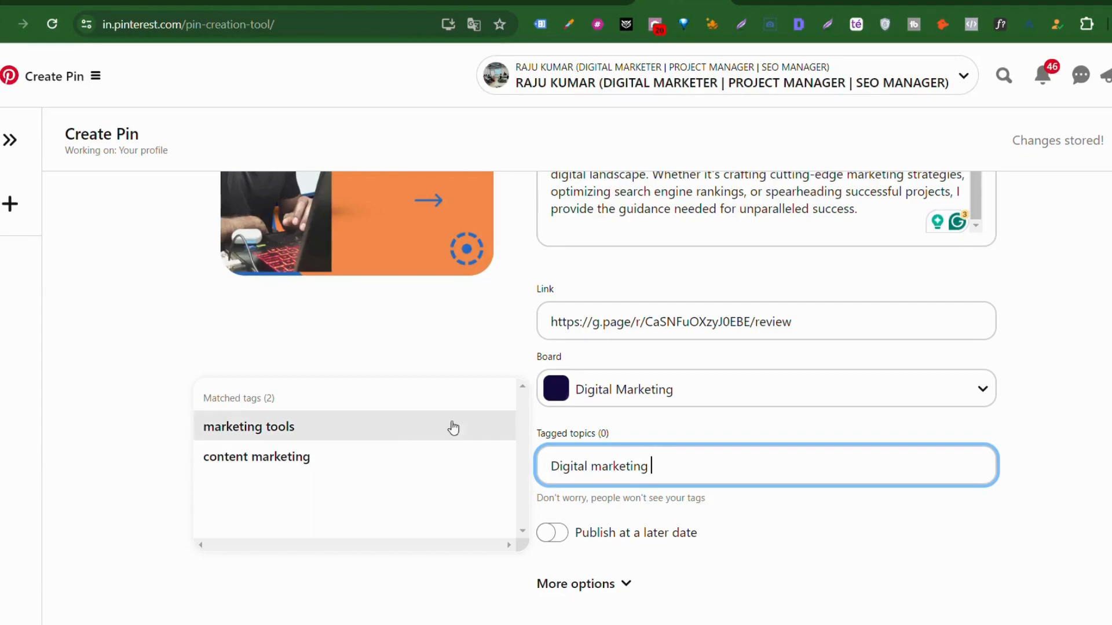
scroll(352, 466, "up", 1)
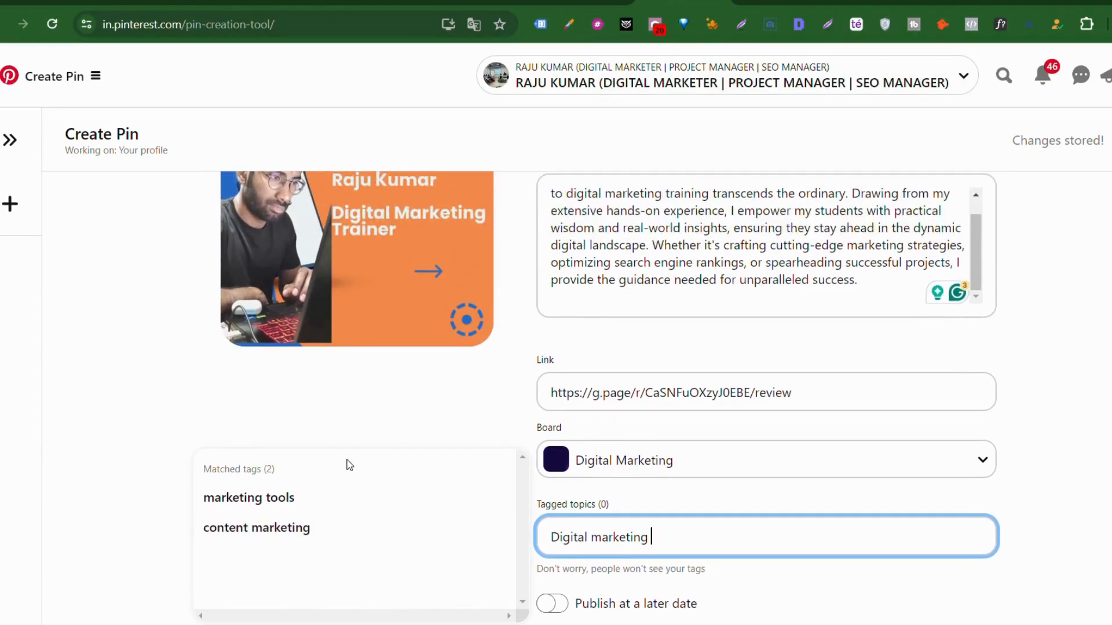
scroll(348, 465, "up", 1)
scroll(347, 465, "down", 1)
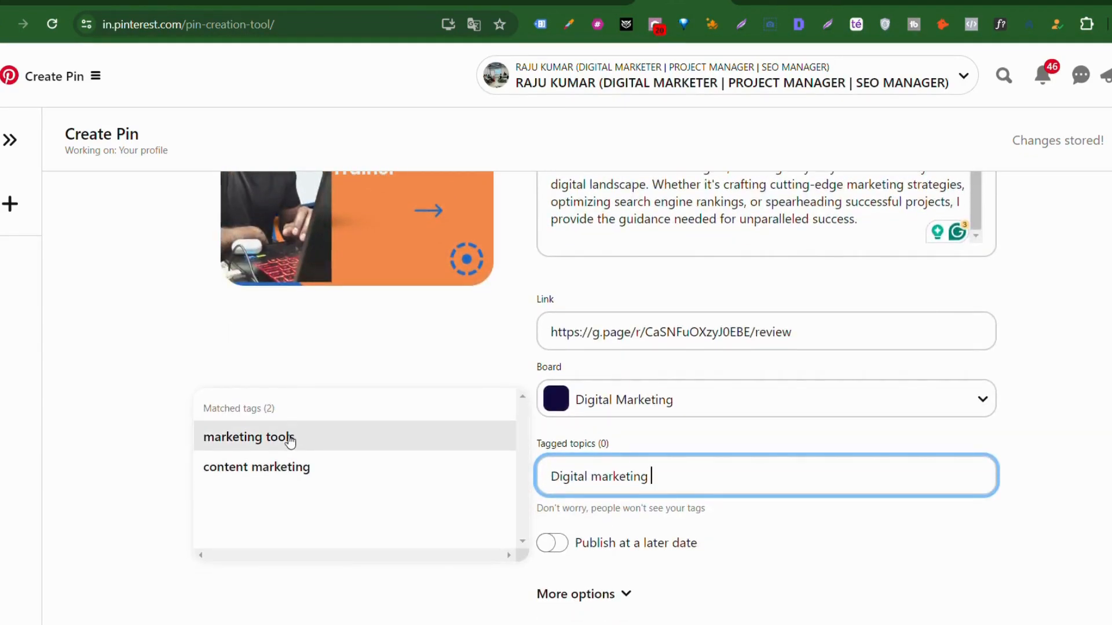
key("BackSpace")
key("BackSpace")
key("BackSpace")
key("BackSpace")
key("BackSpace")
key("BackSpace")
key("BackSpace")
key("BackSpace")
key("BackSpace")
key("BackSpace")
key("BackSpace")
key("BackSpace")
key("BackSpace")
key("BackSpace")
key("BackSpace")
key("BackSpace")
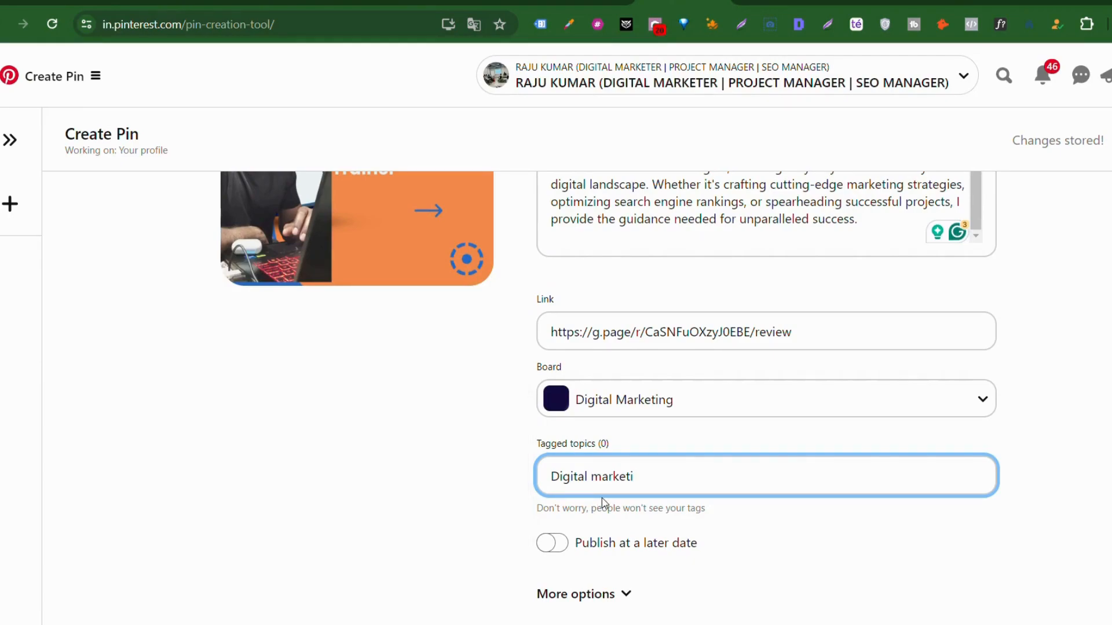
type("marketing")
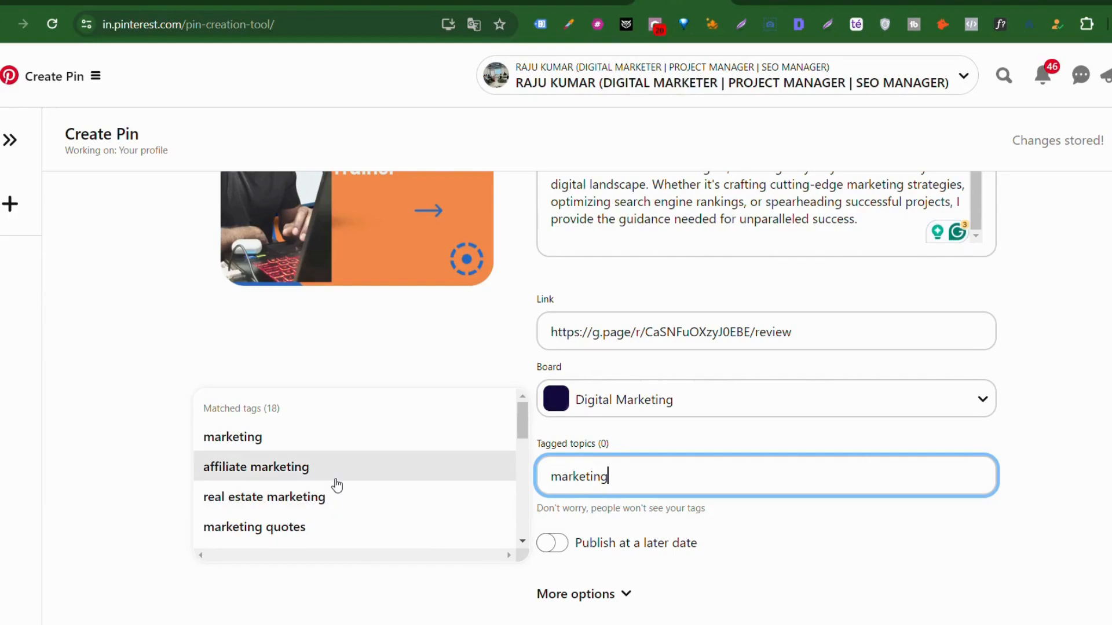
scroll(337, 486, "down", 5)
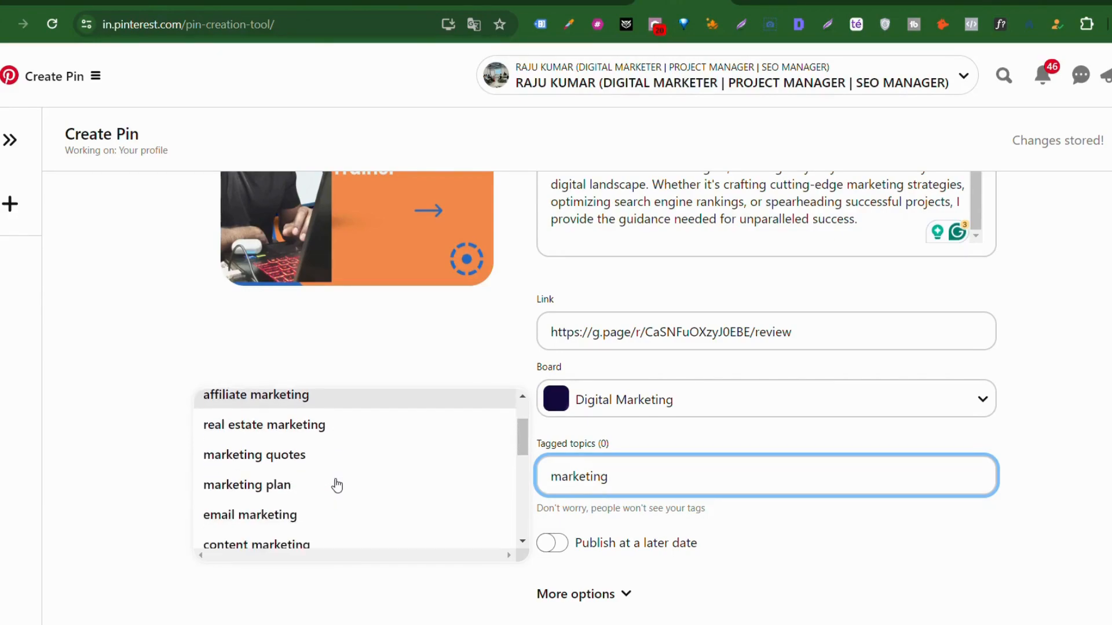
scroll(337, 485, "down", 1)
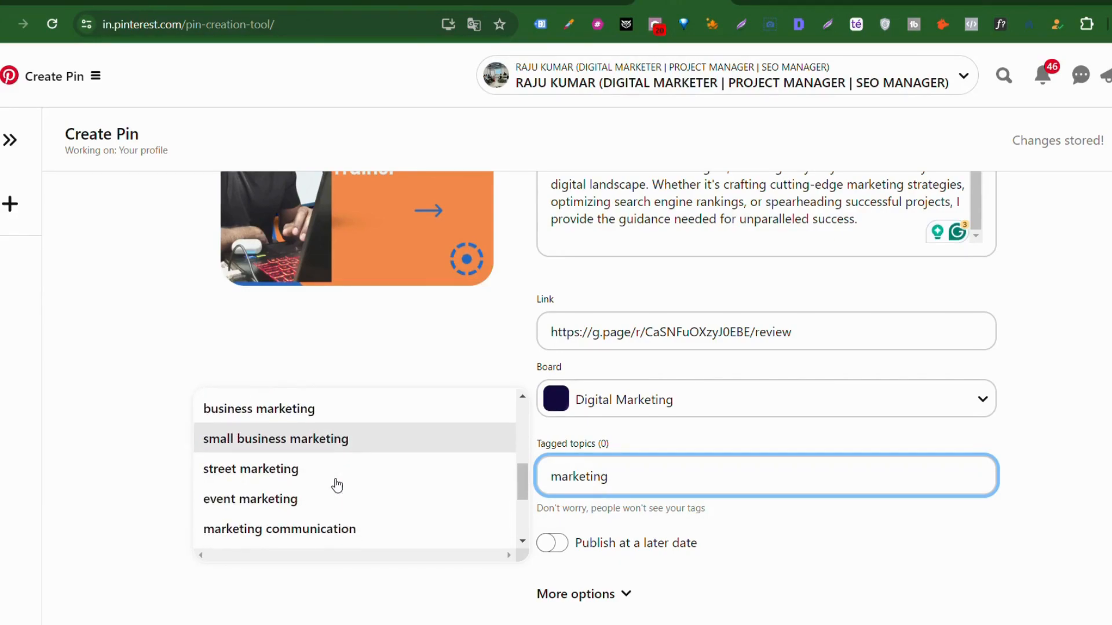
scroll(337, 486, "down", 3)
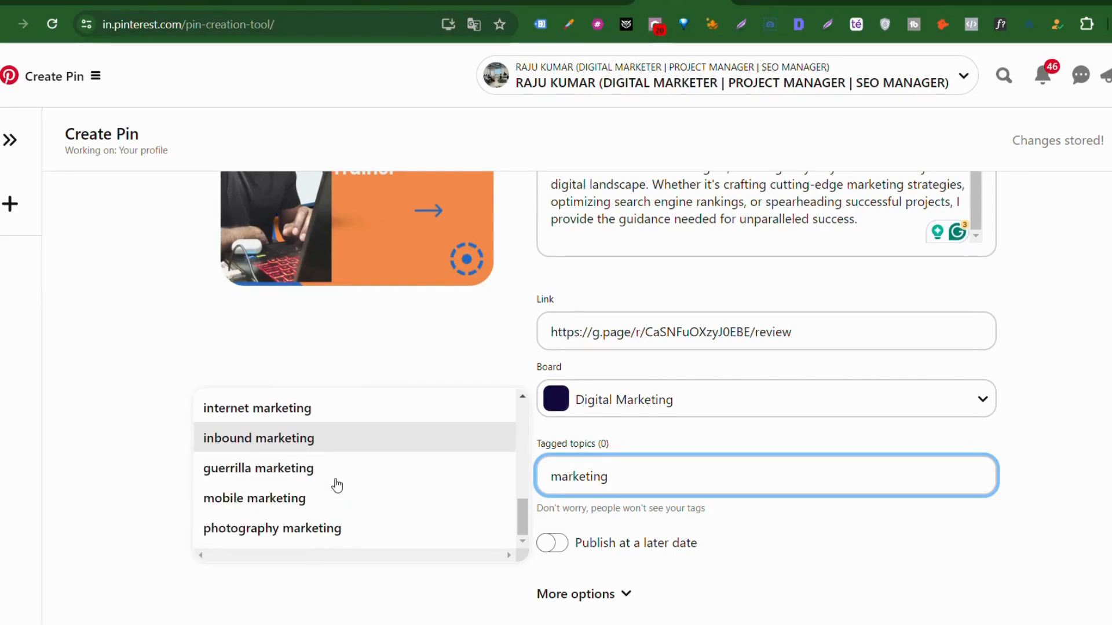
scroll(337, 485, "up", 6)
left_click(297, 449)
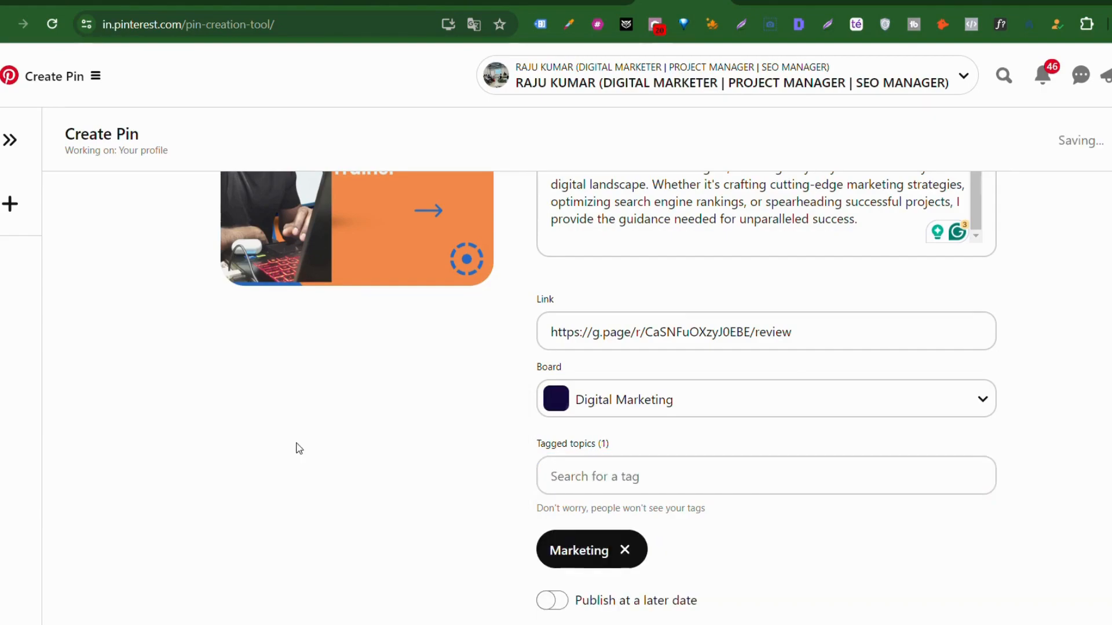
Step: Search tagged topics for 'Teaching' and add the Teaching Tips topic beside Marketing
left_click(601, 476)
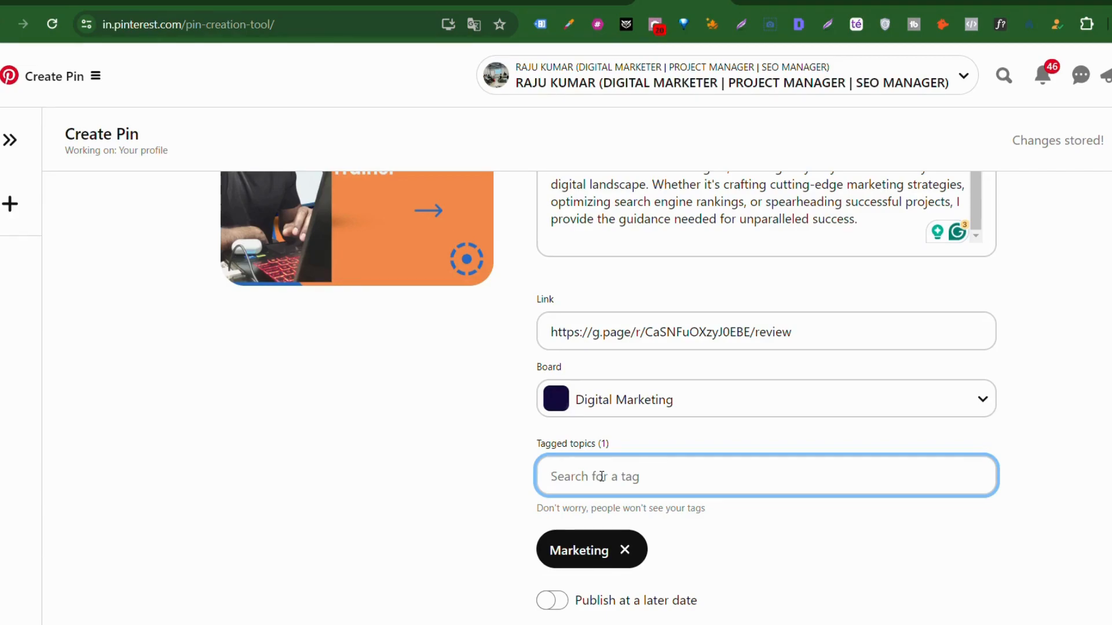
type("Teac")
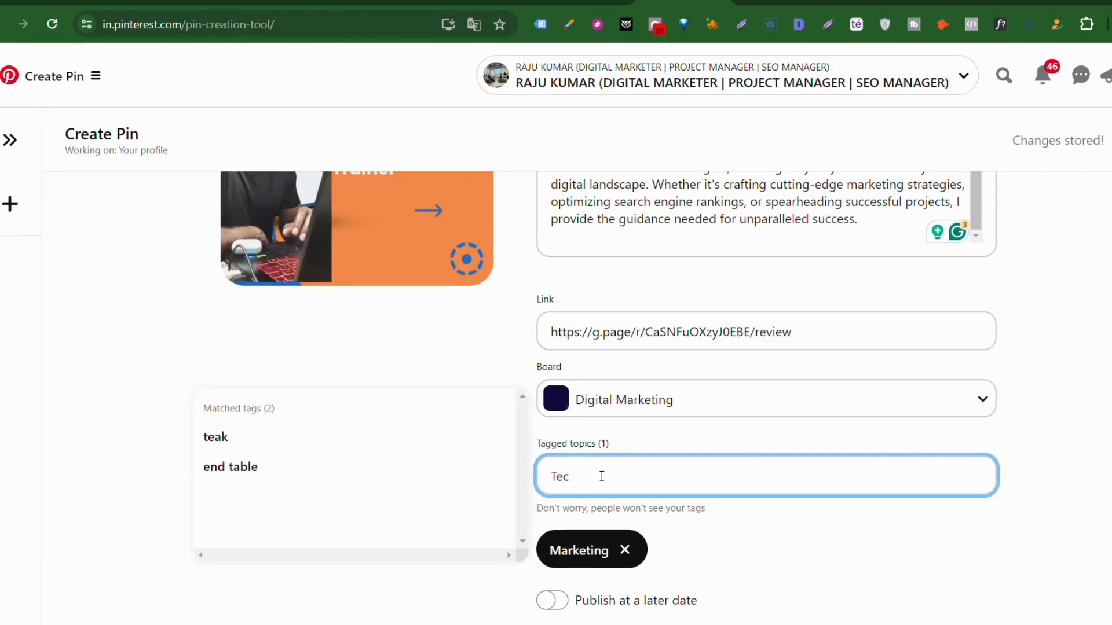
type("hing")
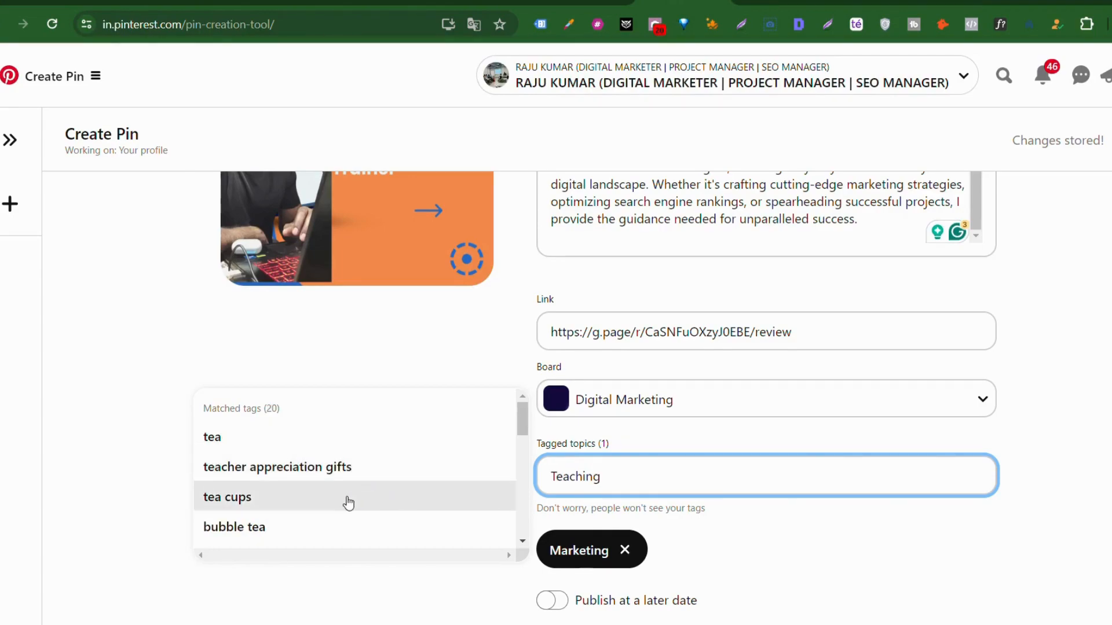
scroll(343, 509, "down", 1)
scroll(342, 508, "down", 8)
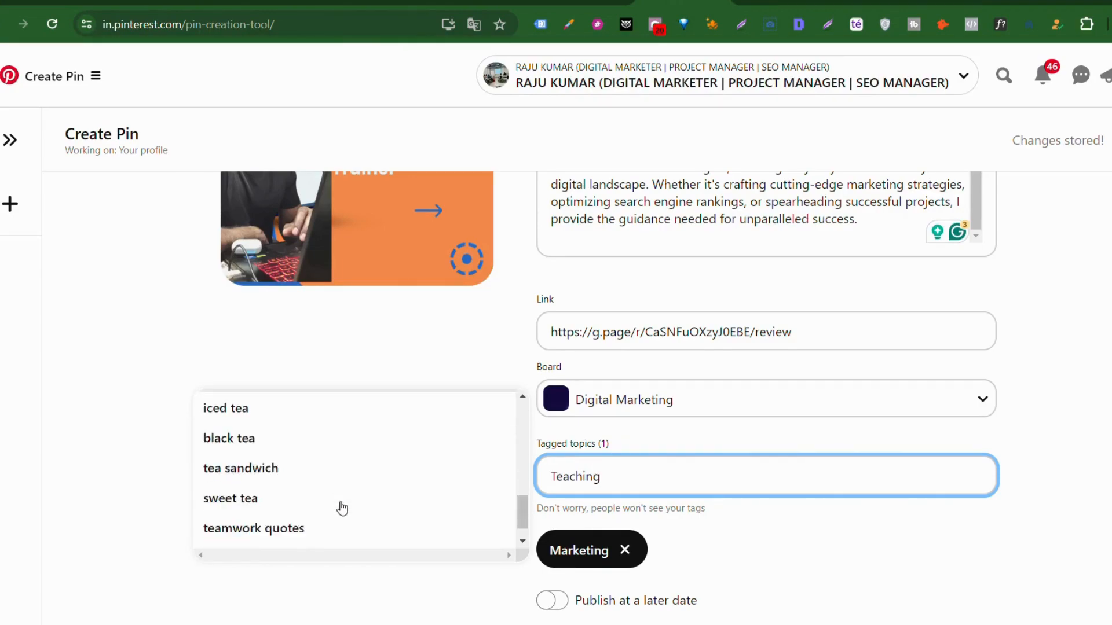
scroll(343, 508, "up", 10)
scroll(340, 509, "down", 4)
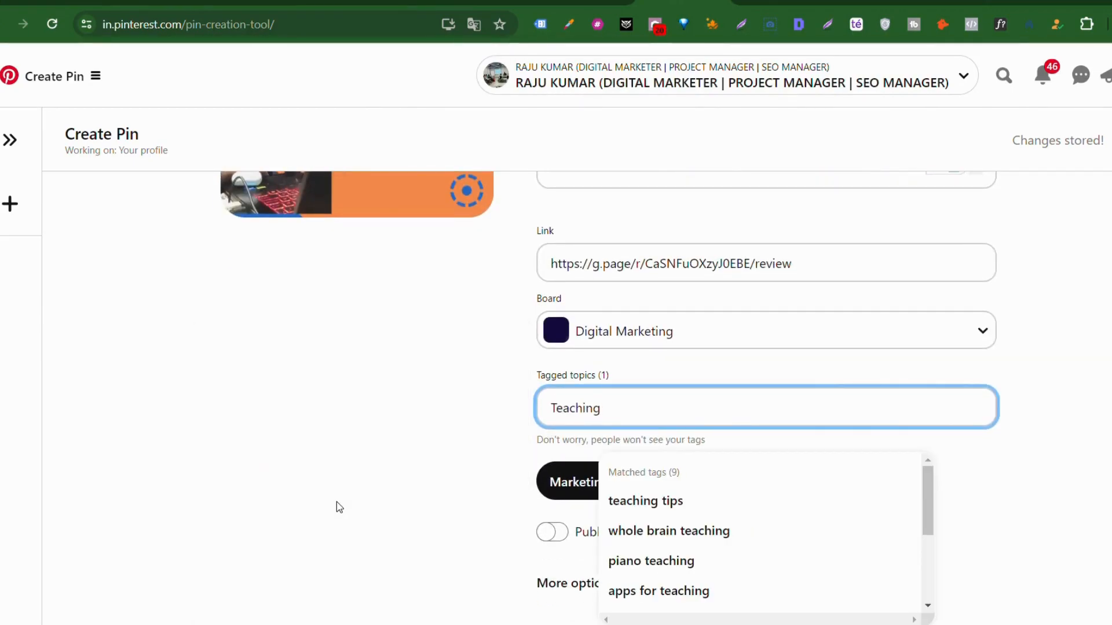
left_click(660, 504)
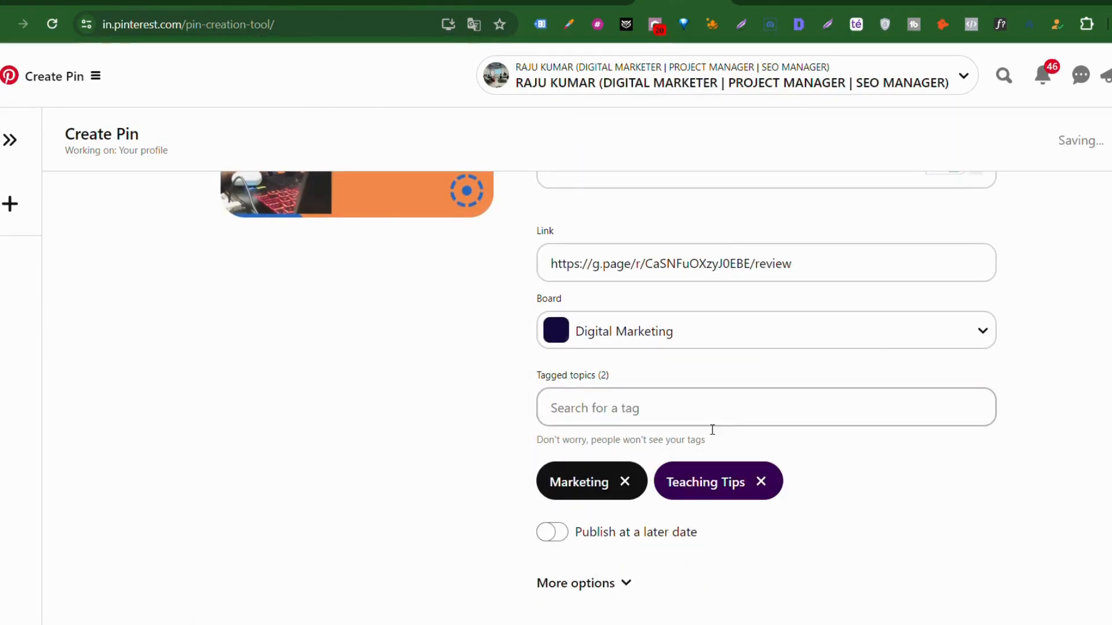
Step: Search topics for 'Education', then clear that search without adding a tag
type("t")
key("BackSpace")
type("Education")
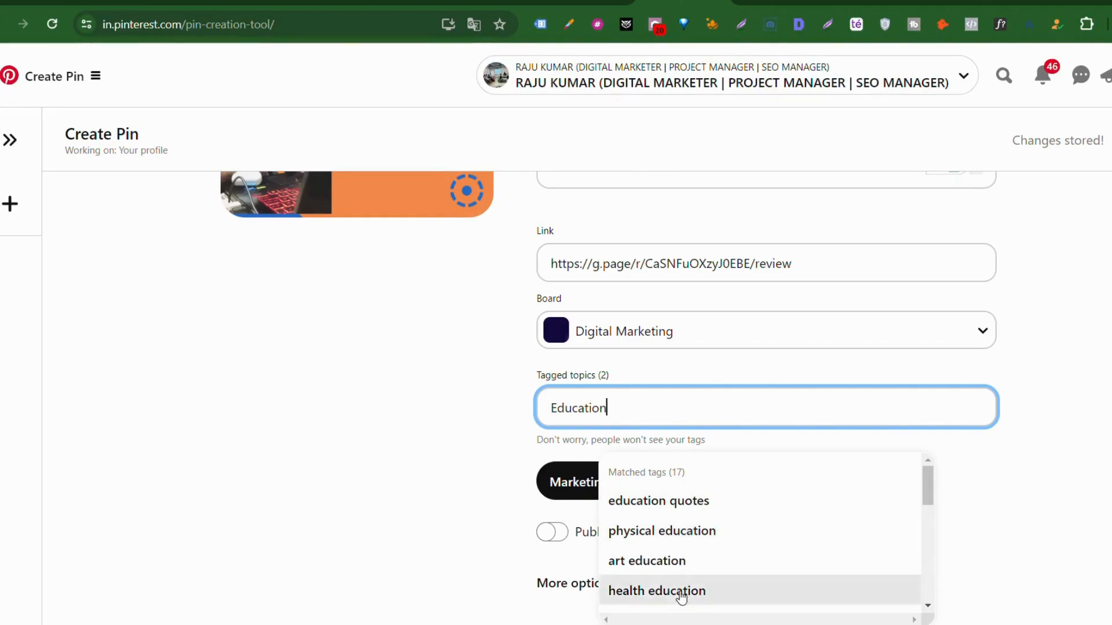
scroll(691, 557, "down", 4)
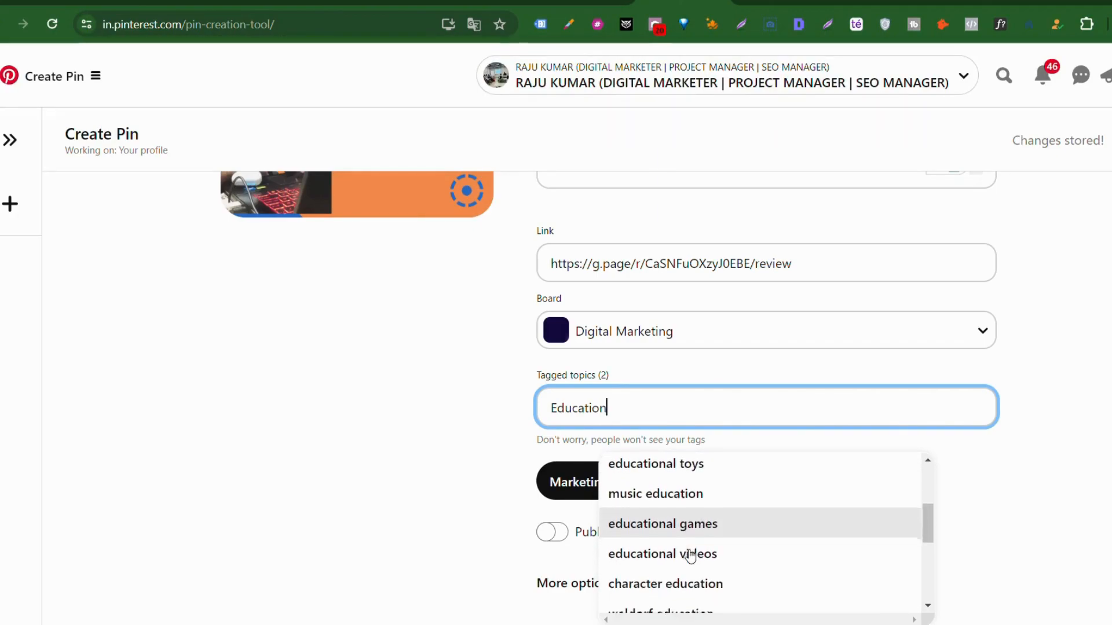
scroll(690, 557, "down", 3)
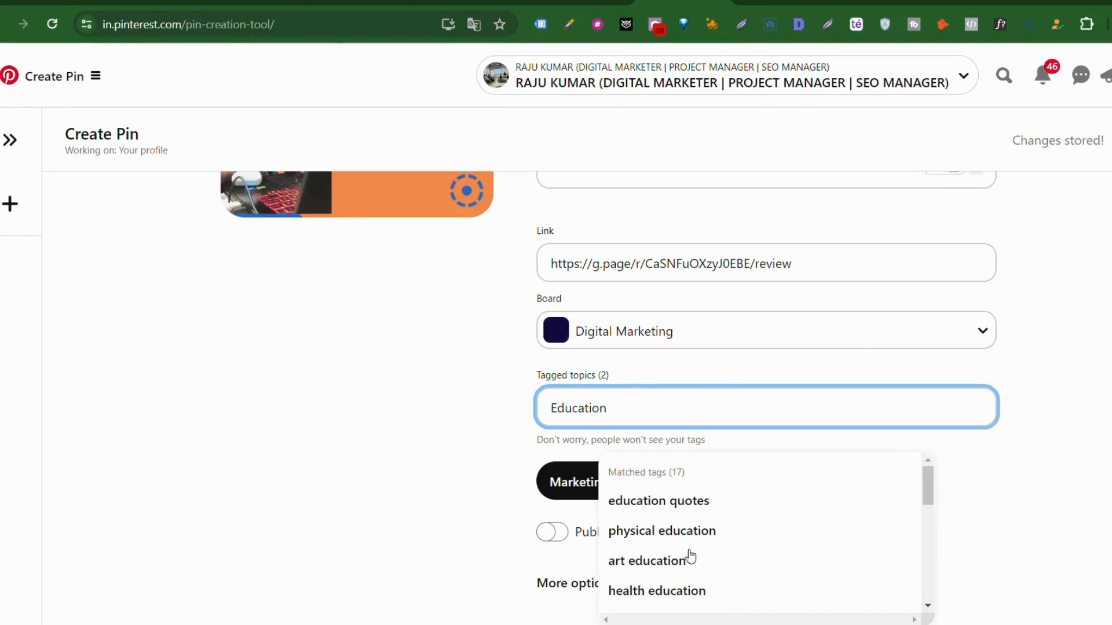
scroll(690, 557, "down", 6)
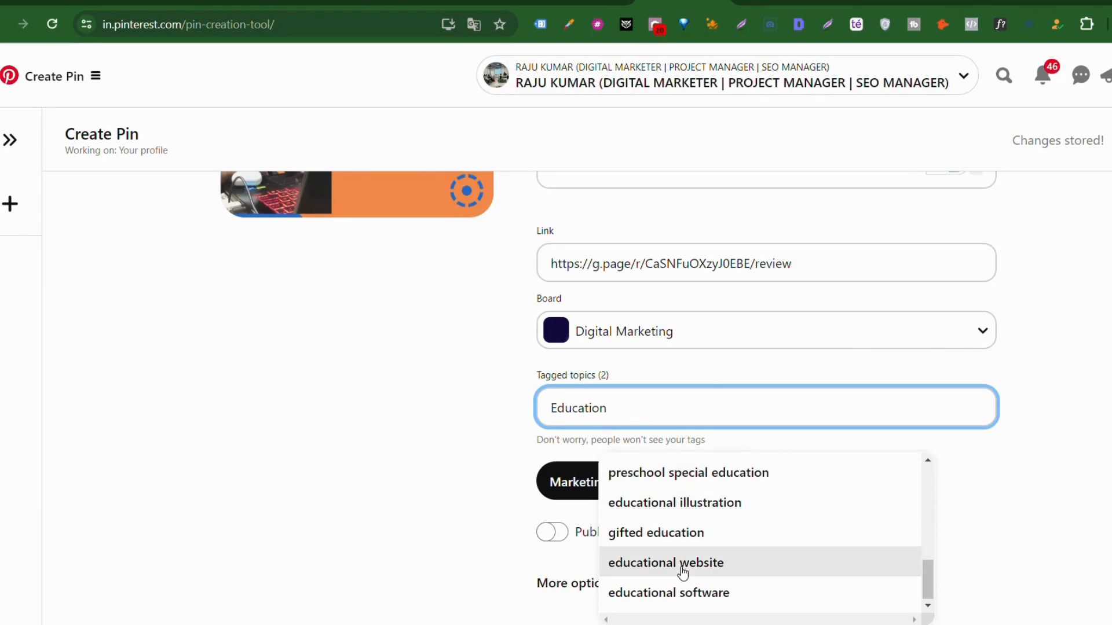
scroll(690, 568, "up", 2)
scroll(692, 569, "up", 4)
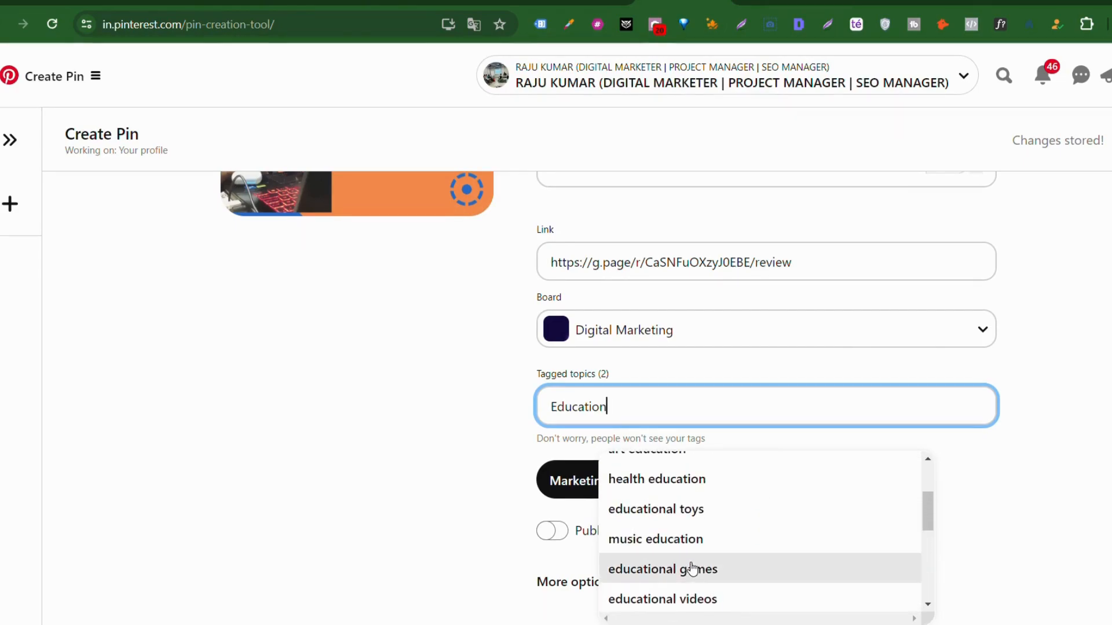
scroll(692, 569, "up", 2)
key("BackSpace")
key("BackSpace")
key("BackSpace")
key("BackSpace")
key("BackSpace")
key("BackSpace")
key("BackSpace")
key("BackSpace")
key("BackSpace")
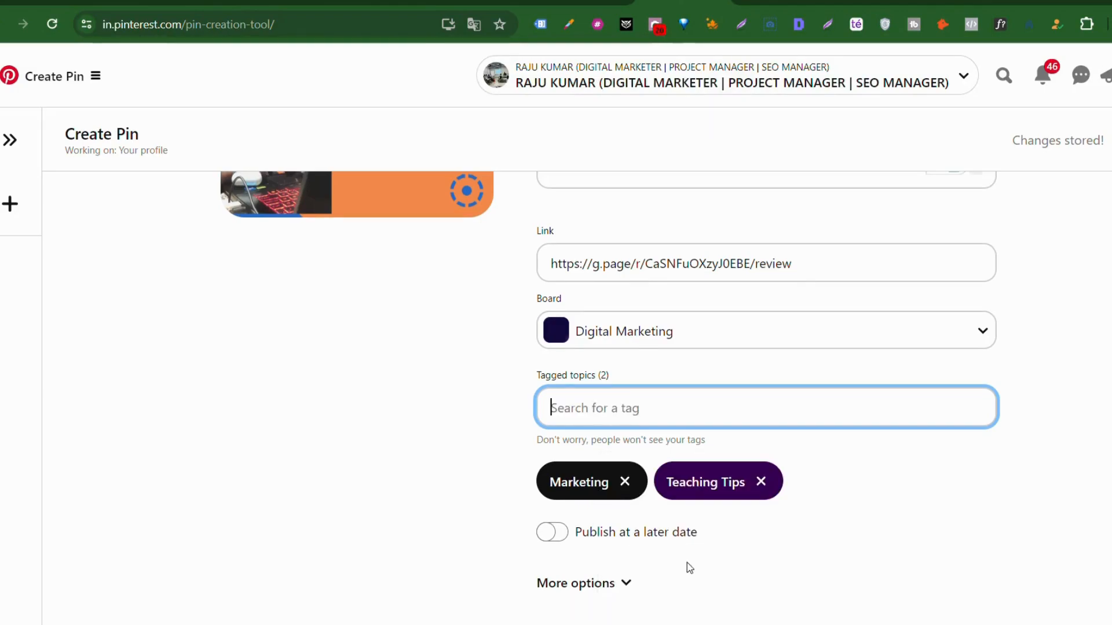
Step: Prefix the pin title with the trainer's name, publish the pin, and view it
left_click(627, 584)
scroll(633, 591, "down", 2)
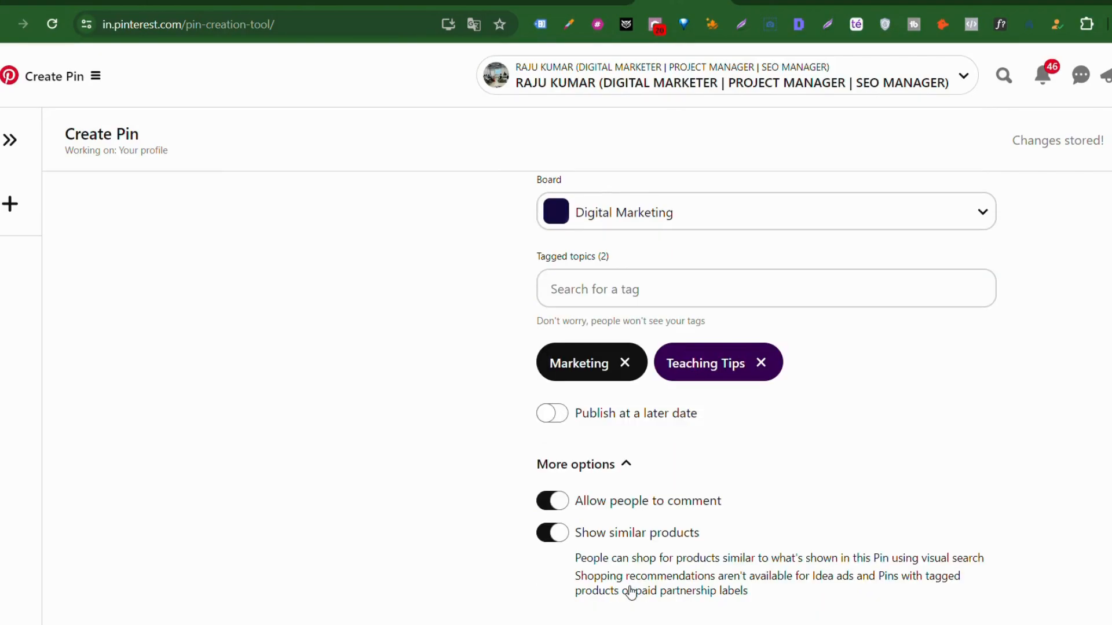
scroll(743, 503, "up", 6)
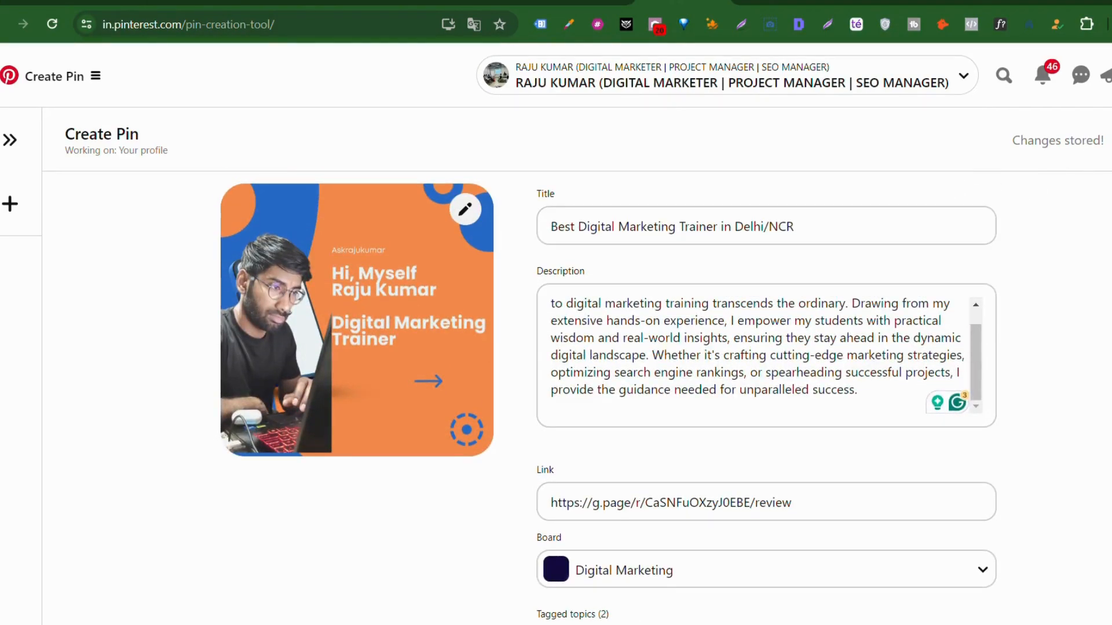
left_click(559, 229)
left_click(1111, 141)
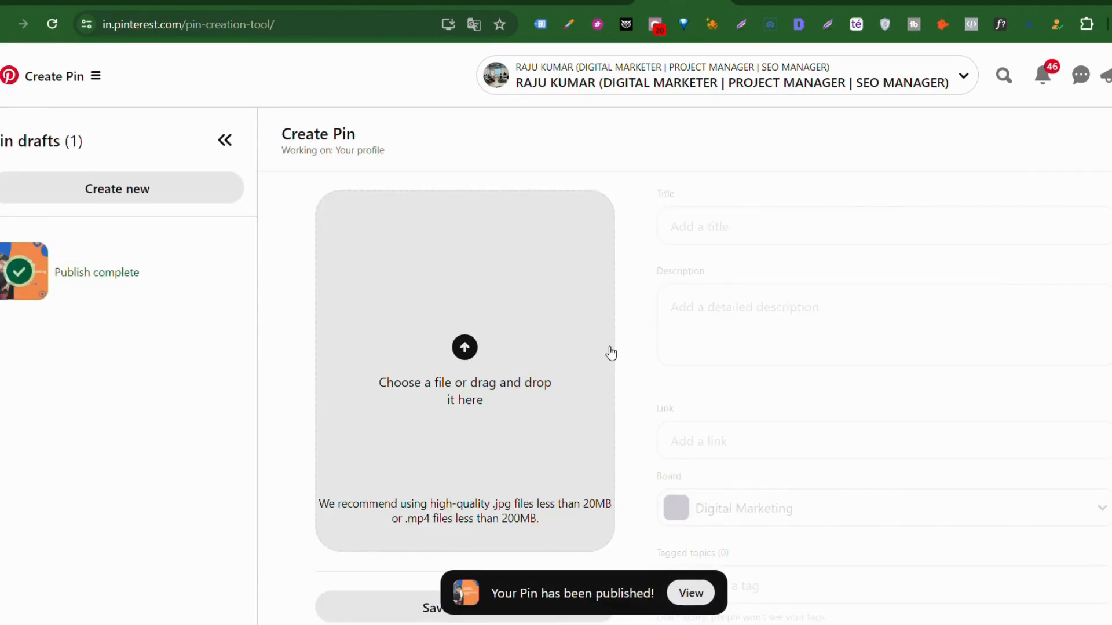
left_click(692, 594)
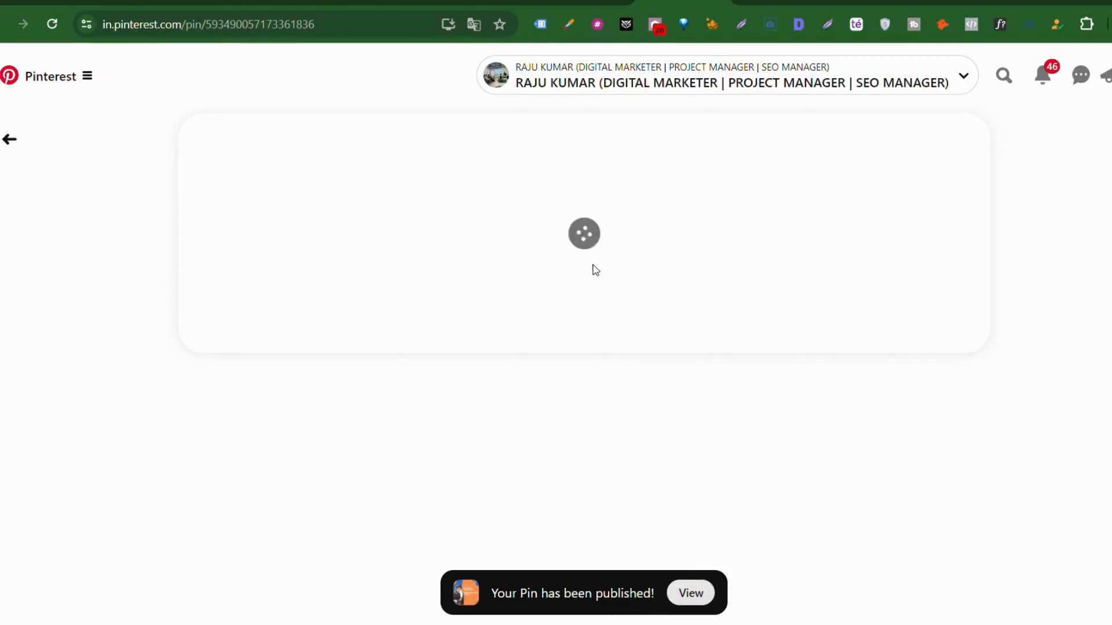
Step: Copy the published pin's short link through Share > Copy link
scroll(829, 309, "down", 1)
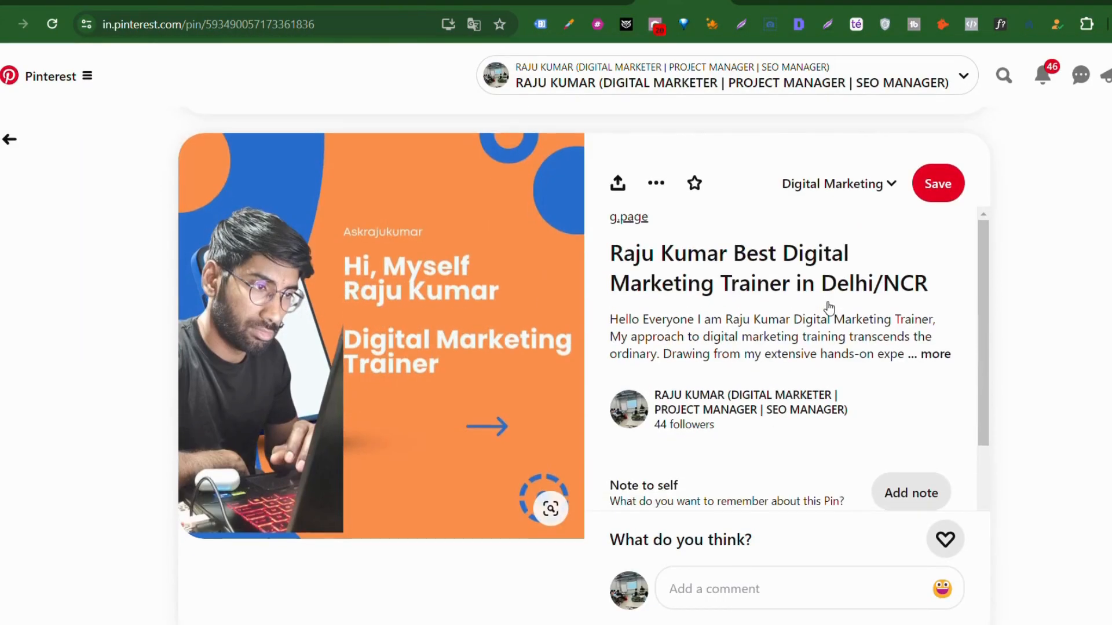
left_click(620, 183)
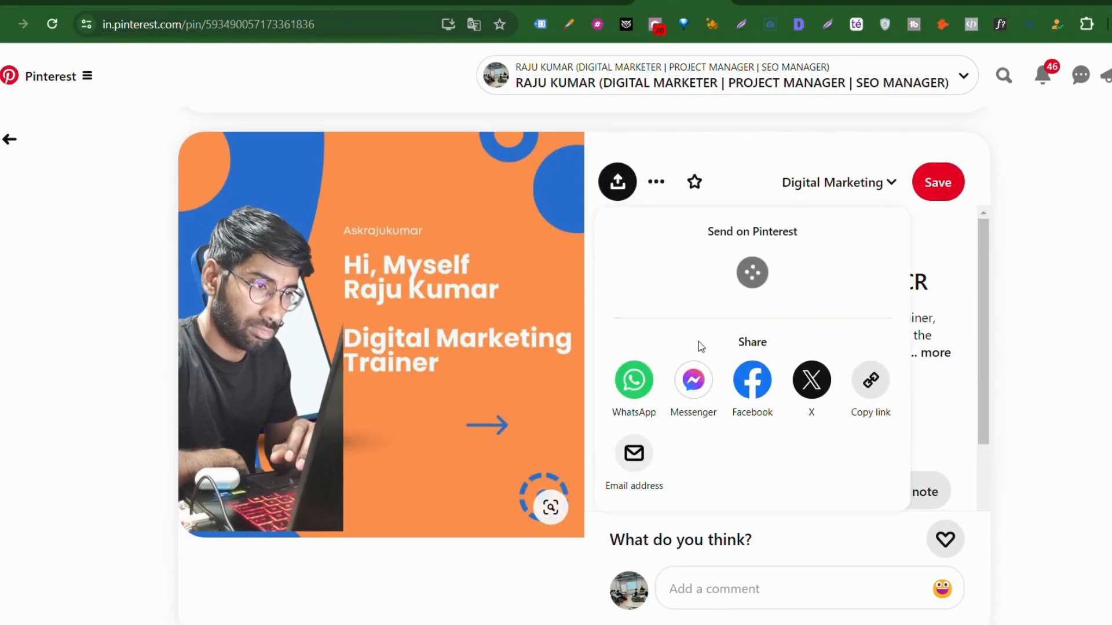
left_click(736, 380)
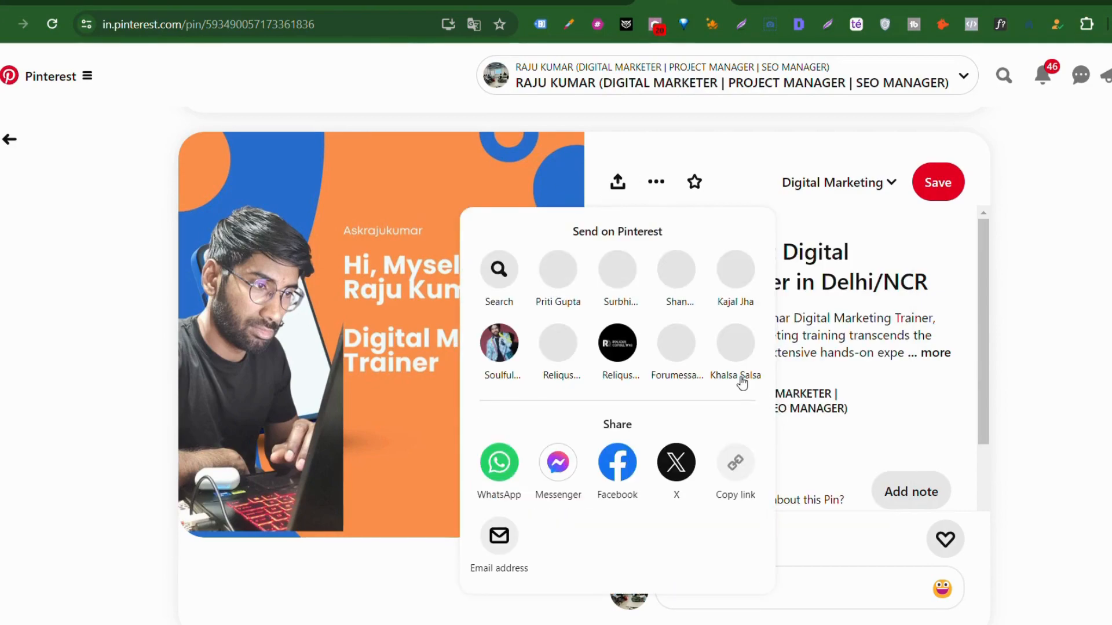
left_click(585, 2)
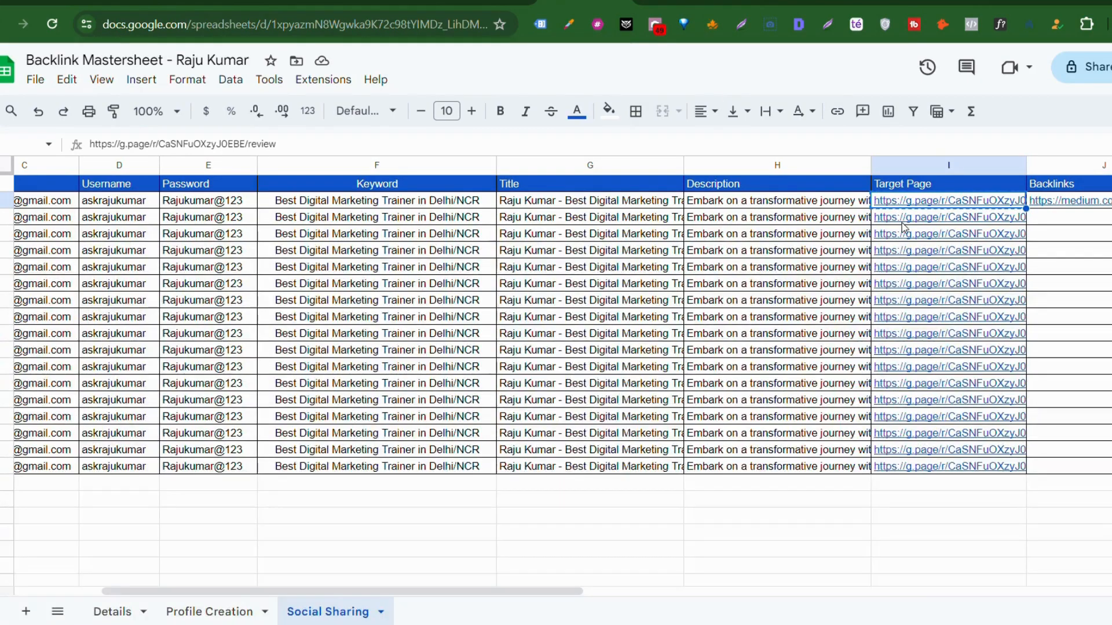
scroll(1022, 235, "right", 2)
scroll(1022, 235, "left", 6)
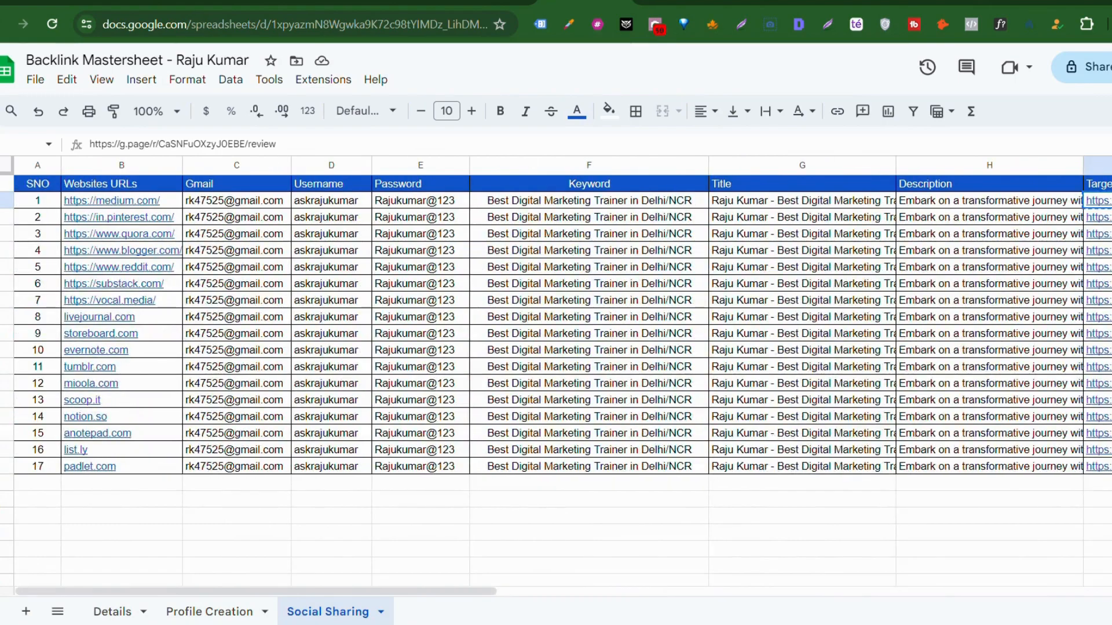
scroll(1109, 232, "right", 4)
left_click(1108, 223)
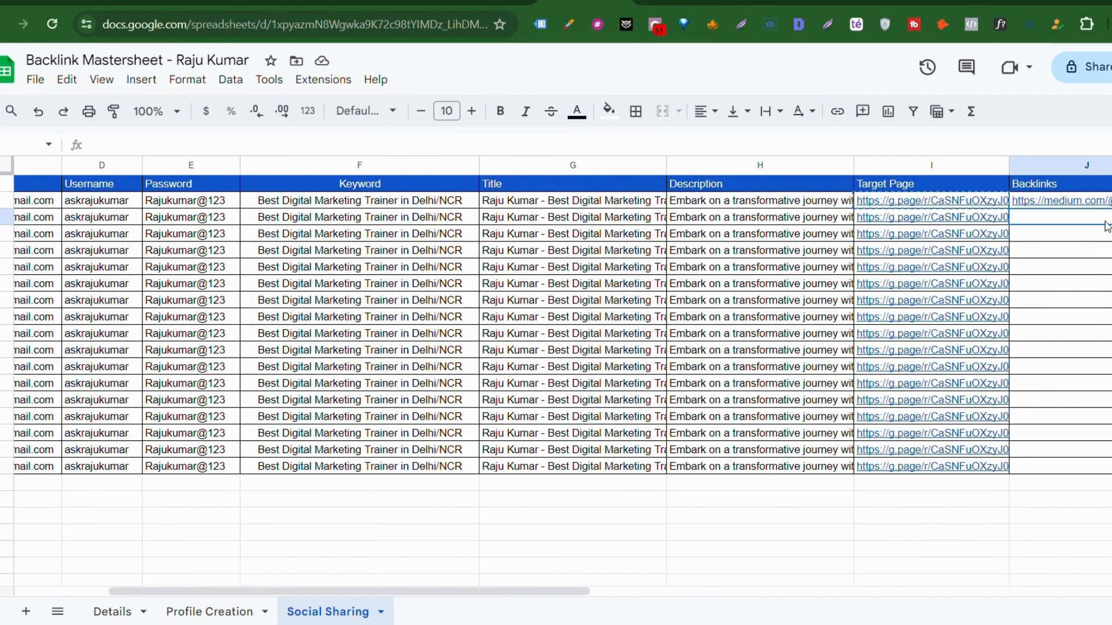
key("ctrl+v")
key("Return")
Step: Copy 'Live' from K2 into the Pinterest row's Status cell K3
scroll(1092, 308, "right", 3)
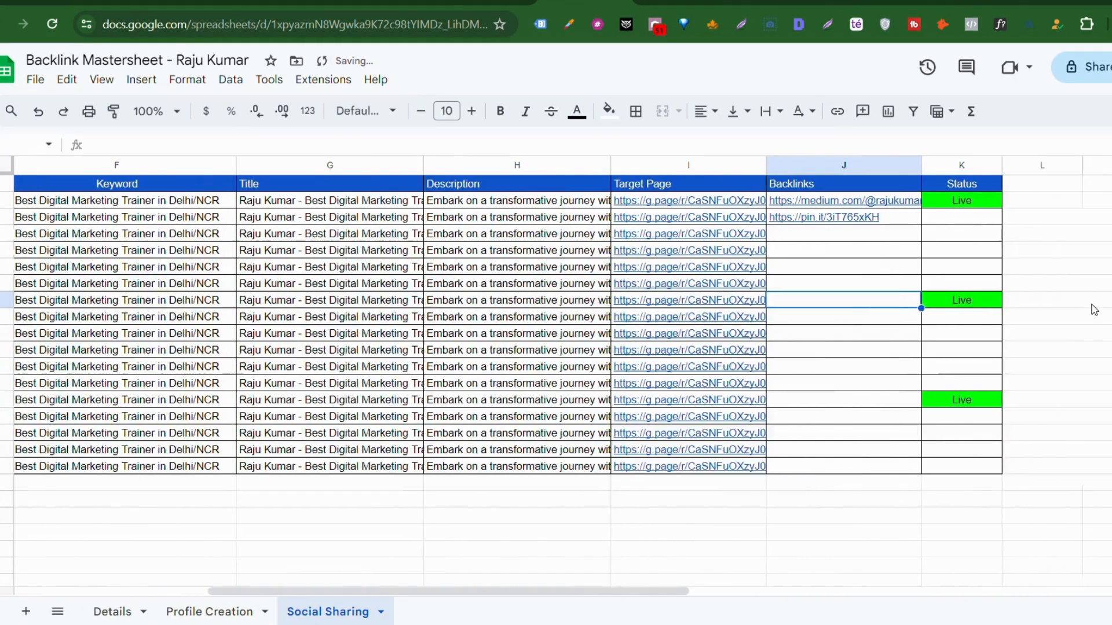
left_click(931, 204)
key("ctrl+c")
left_click(921, 218)
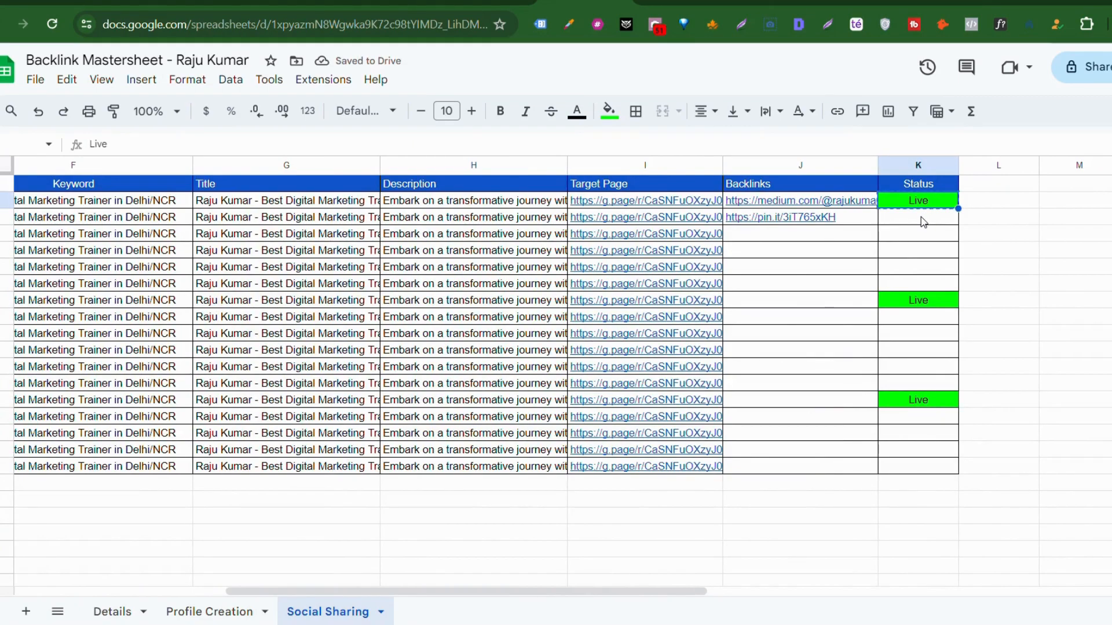
key("ctrl+v")
left_click(1061, 250)
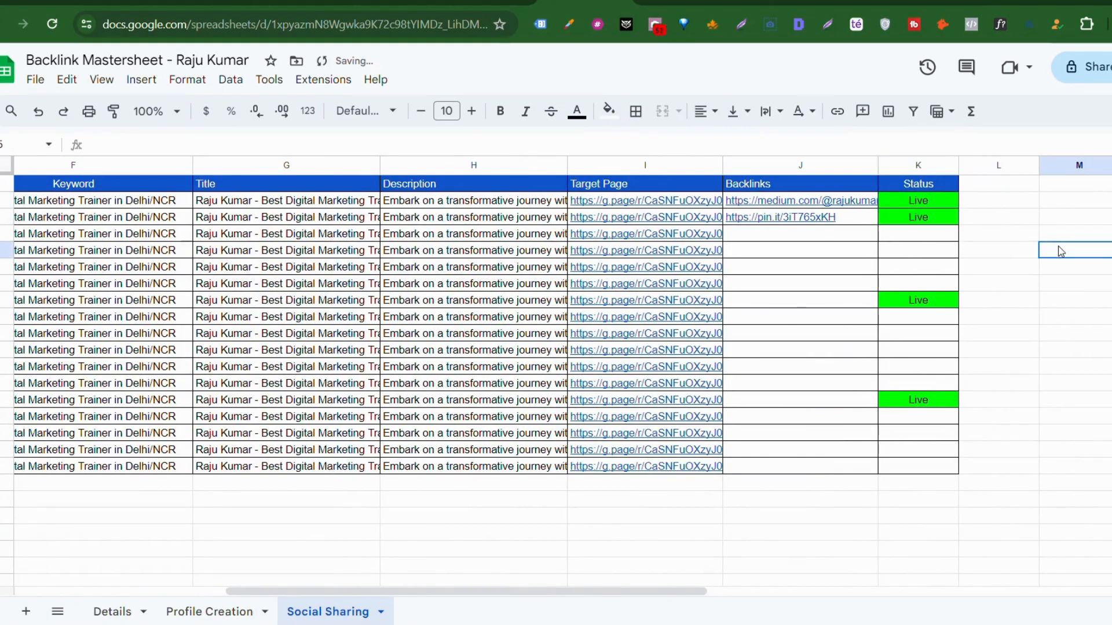